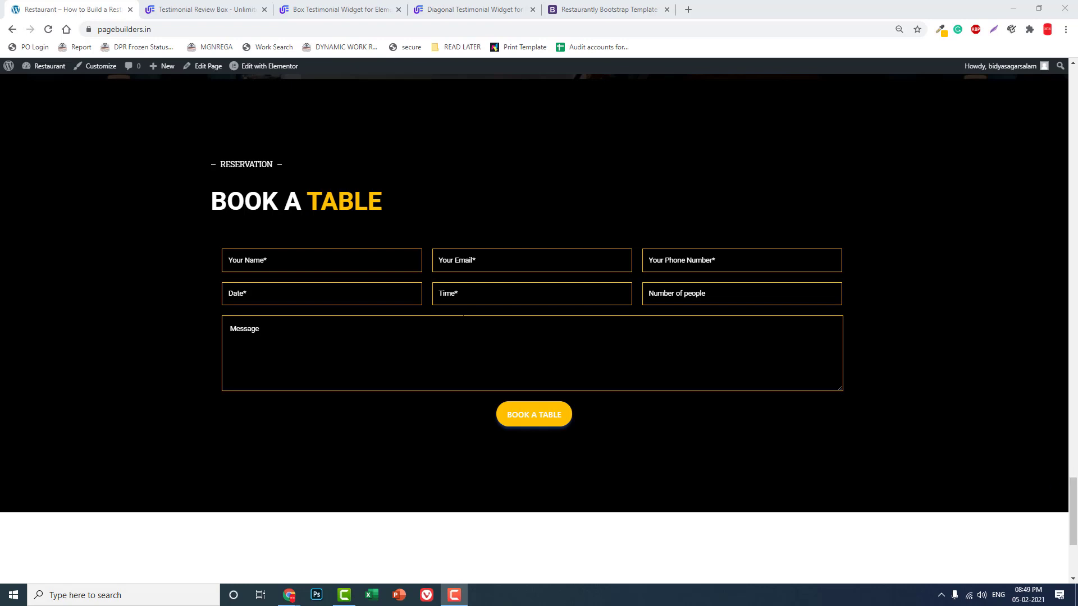
Examine the Testimonials section of the Restaurantly reference template
{"action": "left_click", "coordinate": [592, 10]}
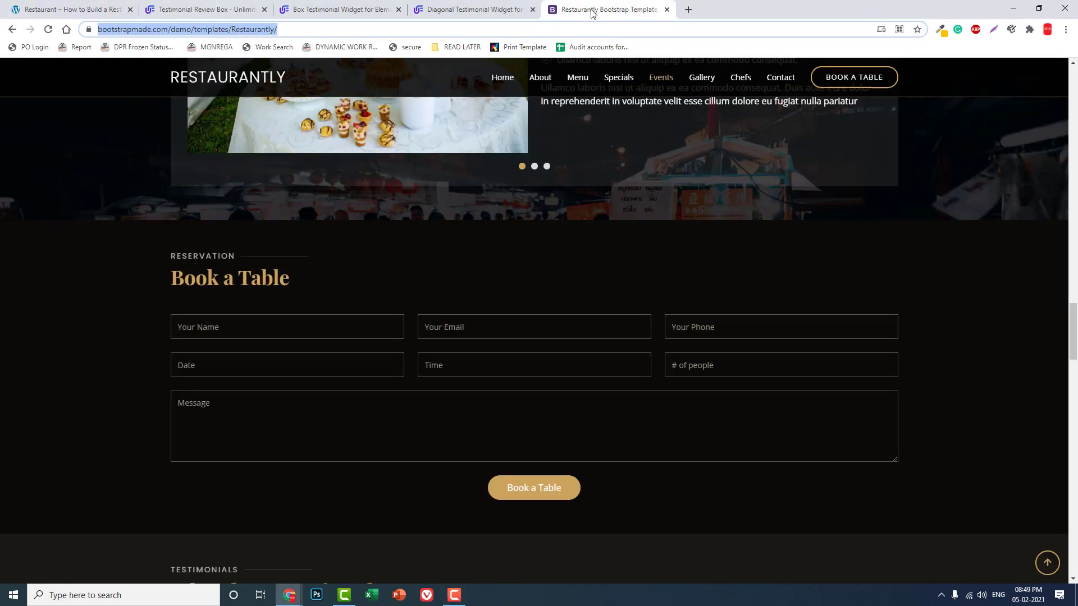
{"action": "scroll", "coordinate": [356, 278], "scroll_direction": "down", "scroll_amount": 5}
{"action": "scroll", "coordinate": [355, 307], "scroll_direction": "down", "scroll_amount": 1}
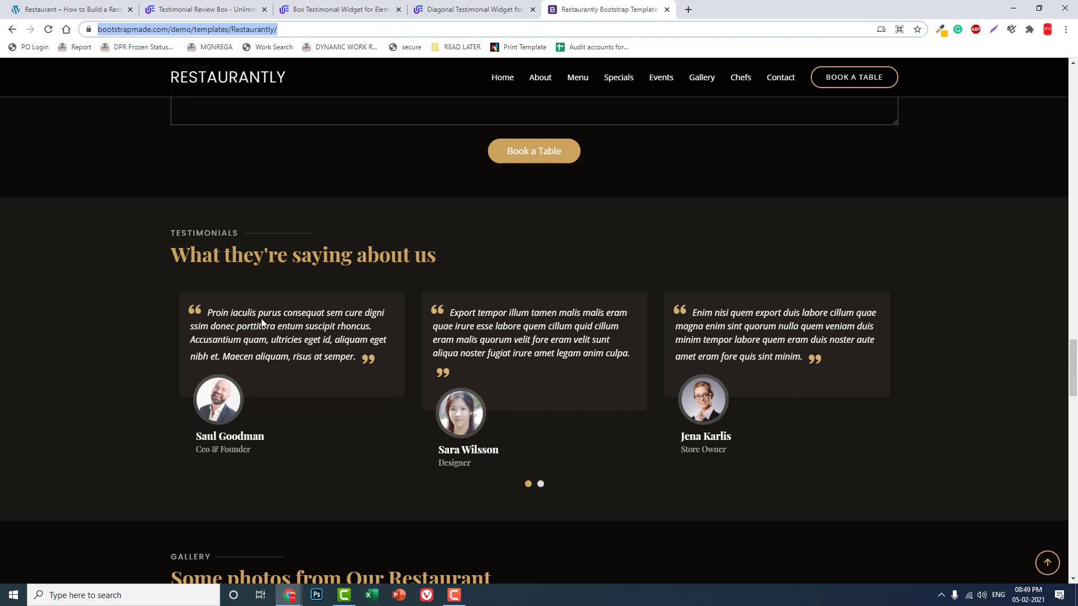
Open the Unlimited Elements widget library from the site's dashboard and search it for "TESTI"
{"action": "left_click", "coordinate": [121, 2]}
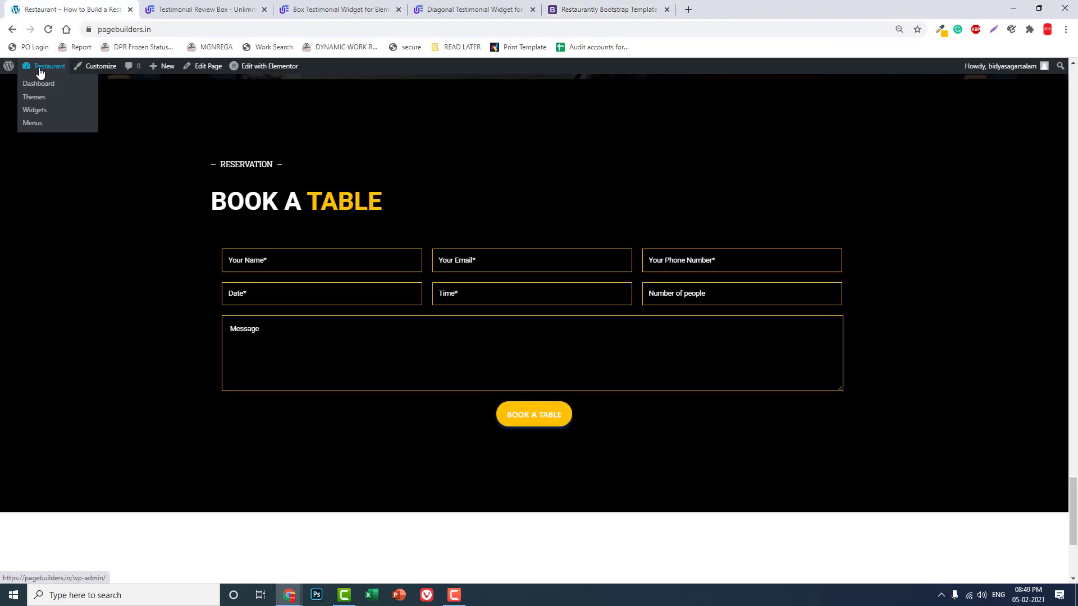
{"action": "left_click", "coordinate": [40, 86]}
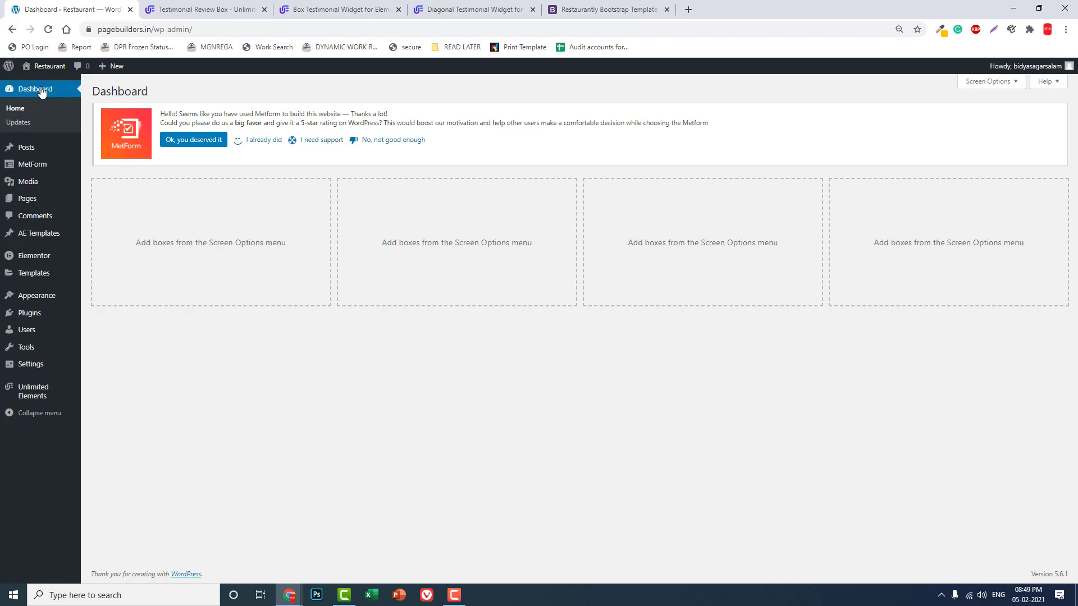
{"action": "mouse_move", "coordinate": [25, 402]}
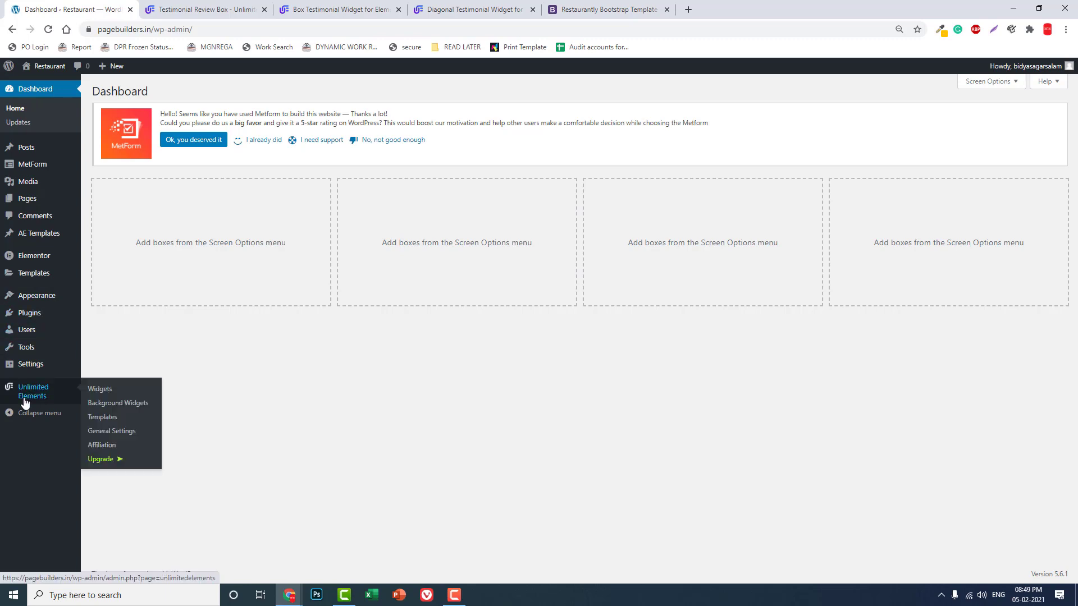
{"action": "left_click", "coordinate": [111, 393]}
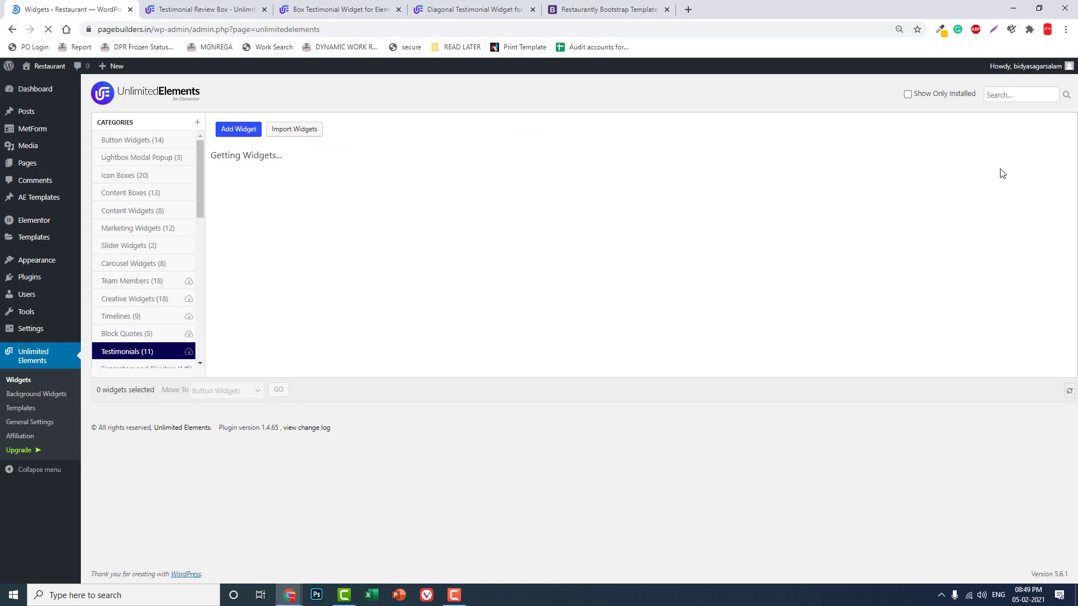
{"action": "left_click", "coordinate": [1007, 97]}
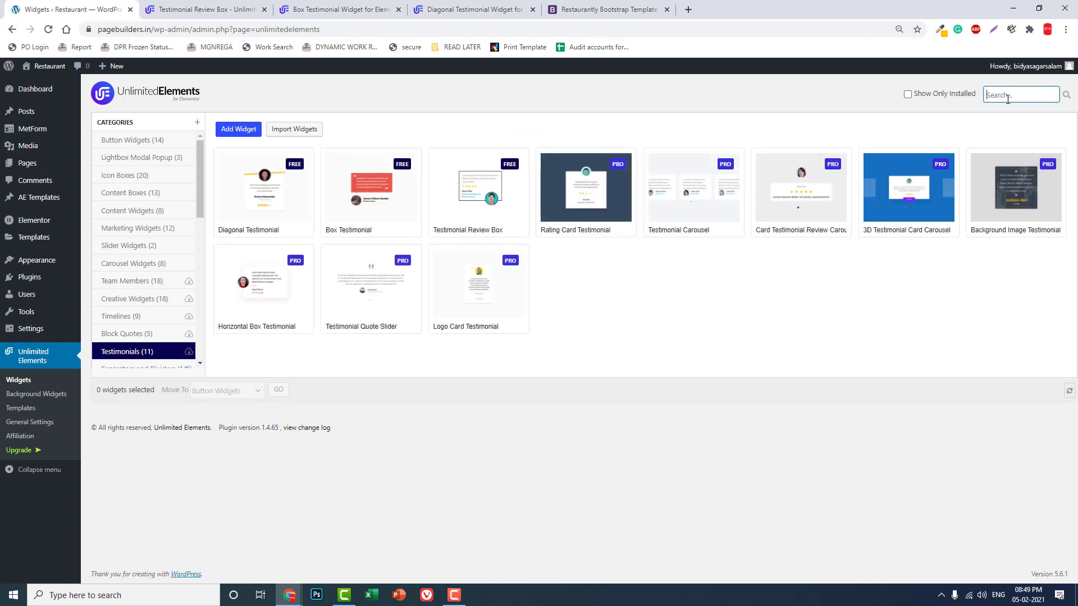
{"action": "type", "text": "TESTI"}
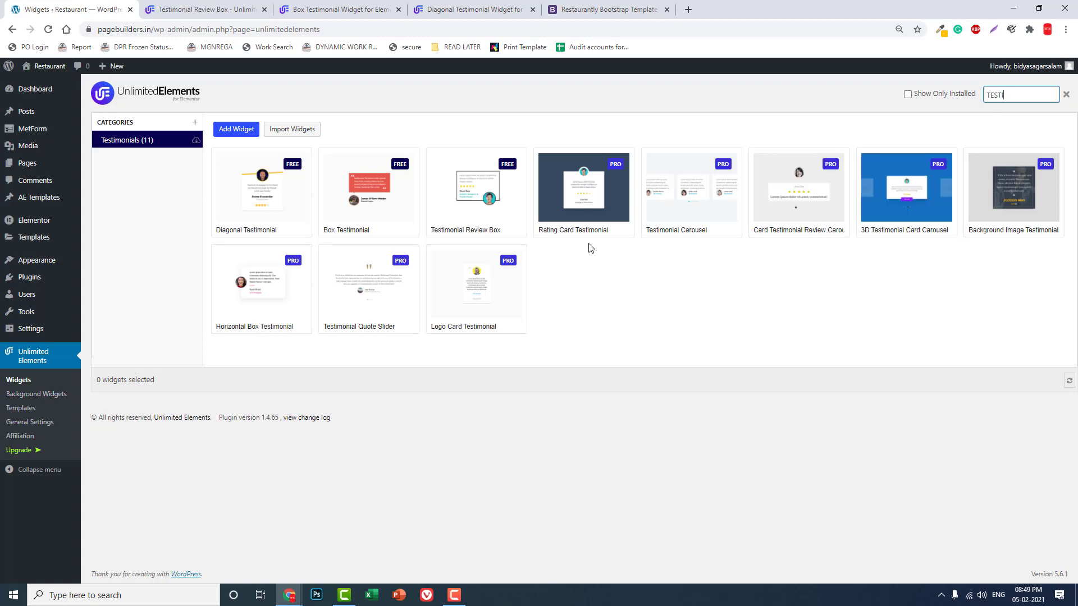
Compare the available testimonial widgets, including Testimonial Carousel, with the Restaurantly template's testimonial cards
{"action": "mouse_move", "coordinate": [586, 239]}
{"action": "mouse_move", "coordinate": [690, 239]}
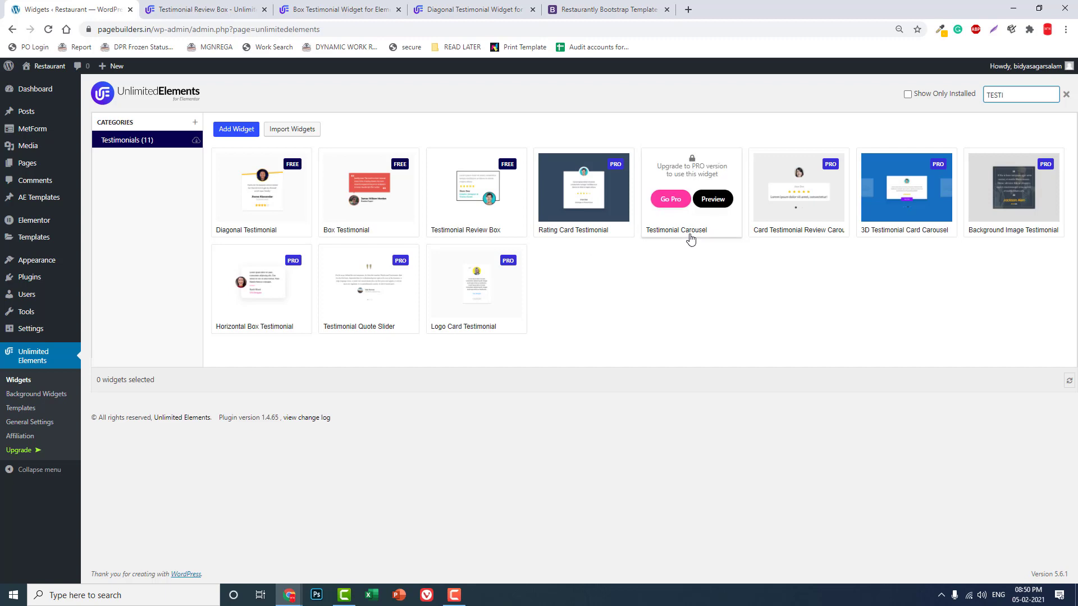
{"action": "left_click", "coordinate": [585, 5]}
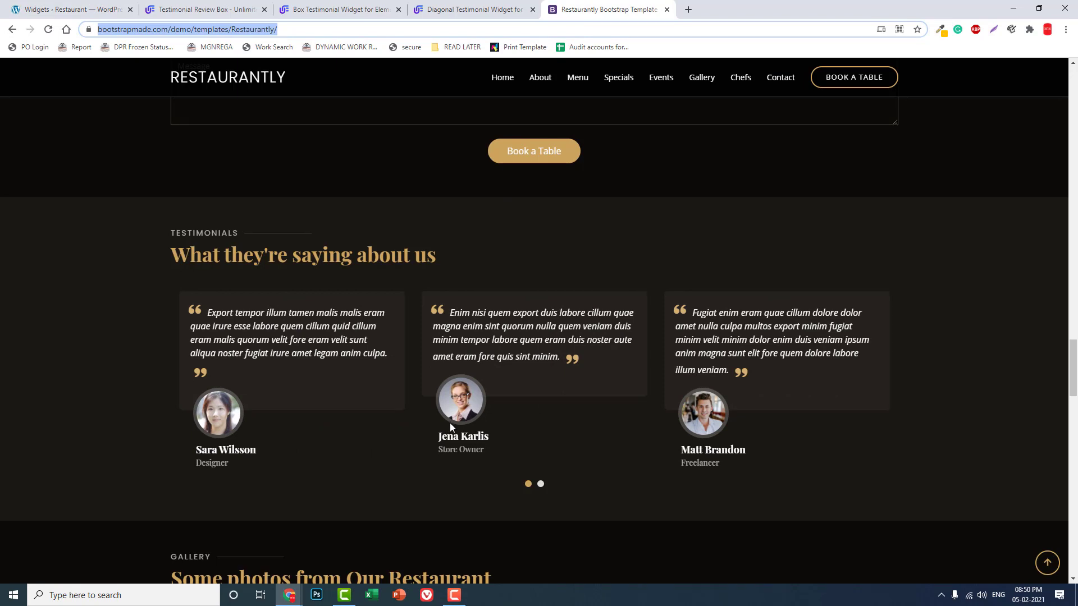
{"action": "left_click", "coordinate": [29, 9]}
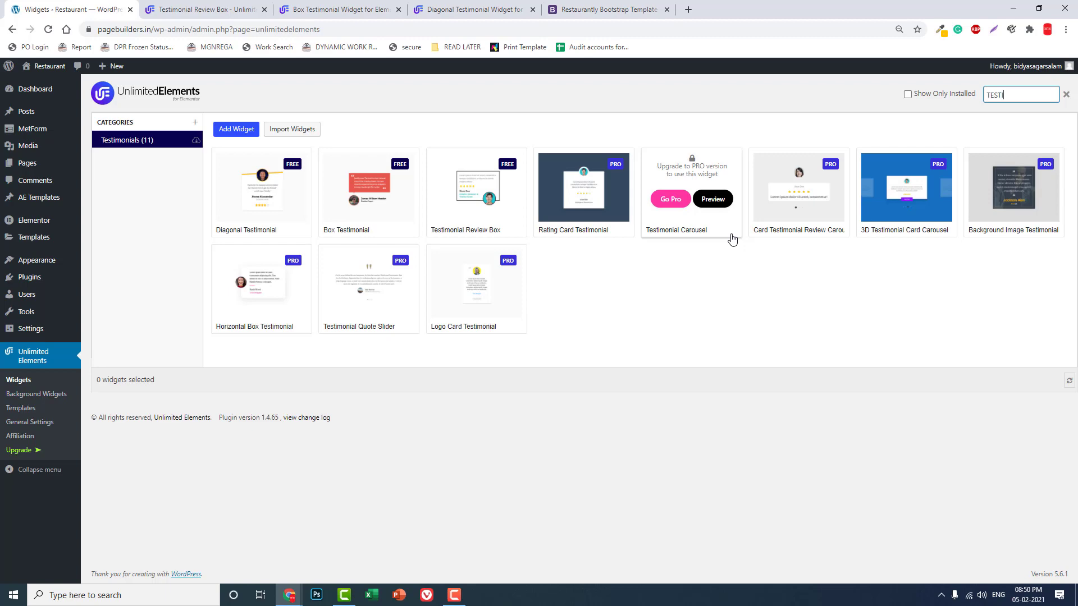
{"action": "left_click", "coordinate": [623, 9]}
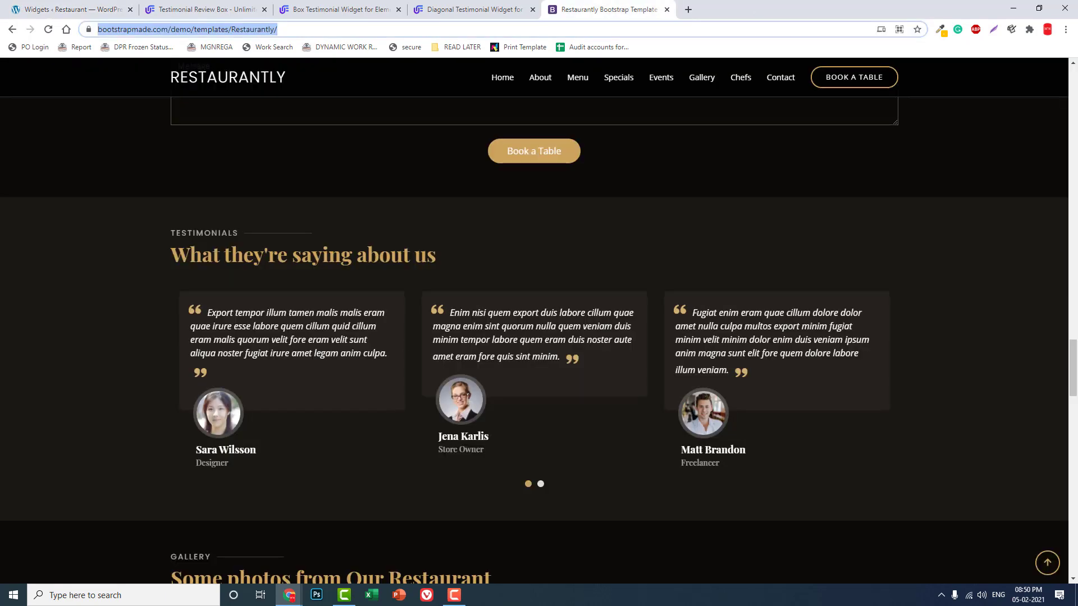
{"action": "left_click", "coordinate": [73, 9]}
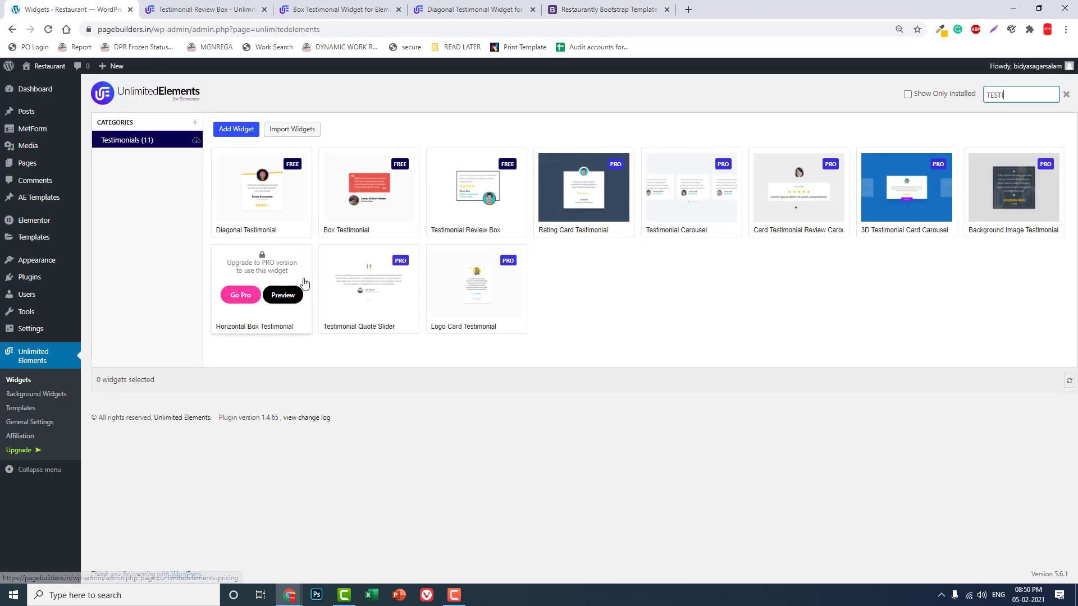
Check the free testimonial widgets against the reference template and install the Box Testimonial widget
{"action": "mouse_move", "coordinate": [474, 209]}
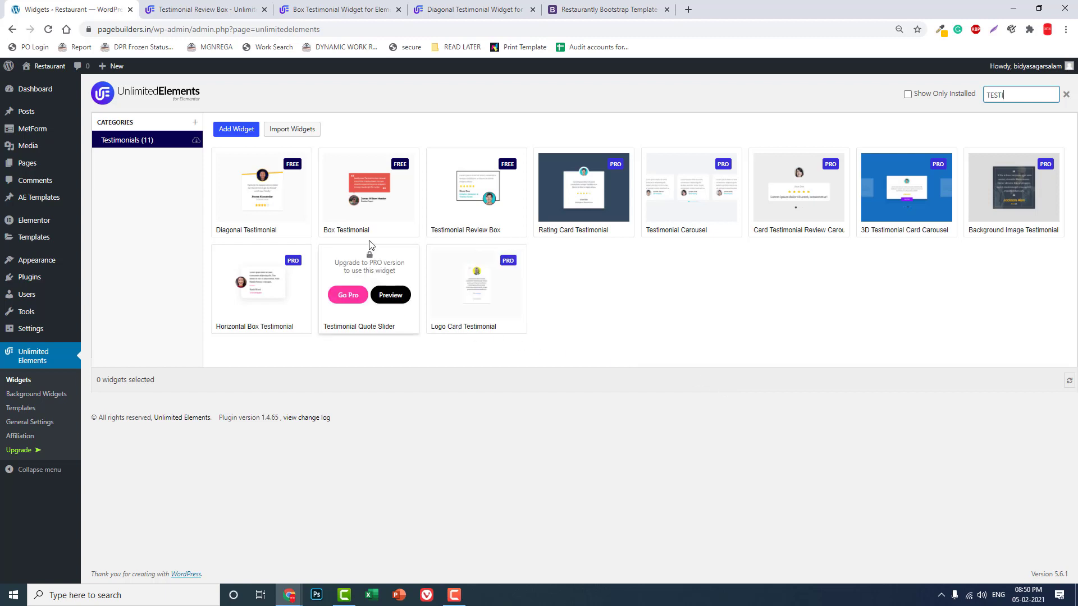
{"action": "mouse_move", "coordinate": [367, 225]}
{"action": "left_click", "coordinate": [591, 6]}
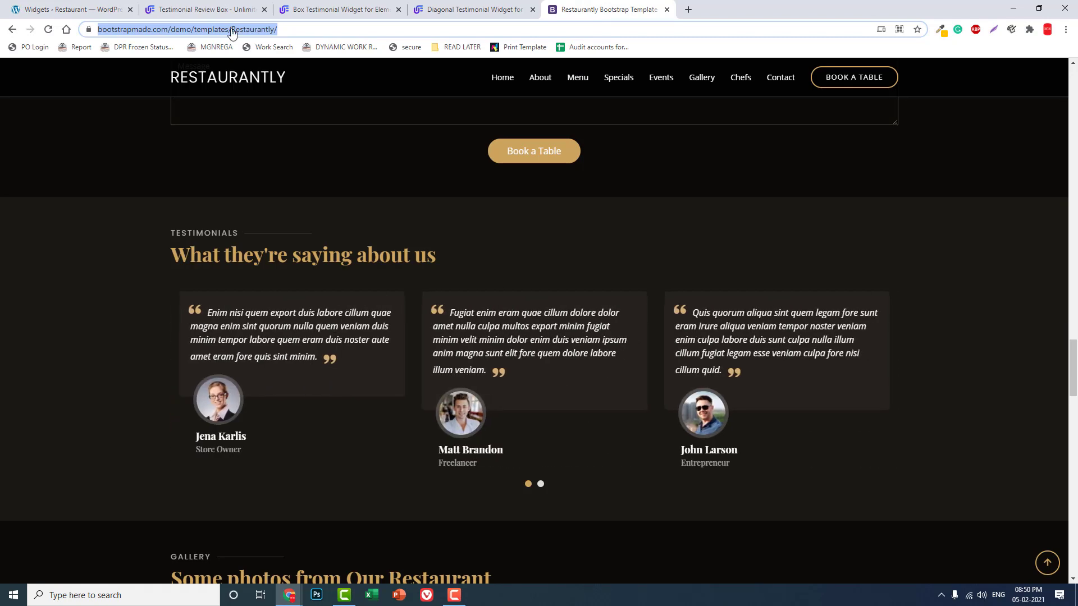
{"action": "left_click", "coordinate": [71, 9]}
{"action": "mouse_move", "coordinate": [391, 228]}
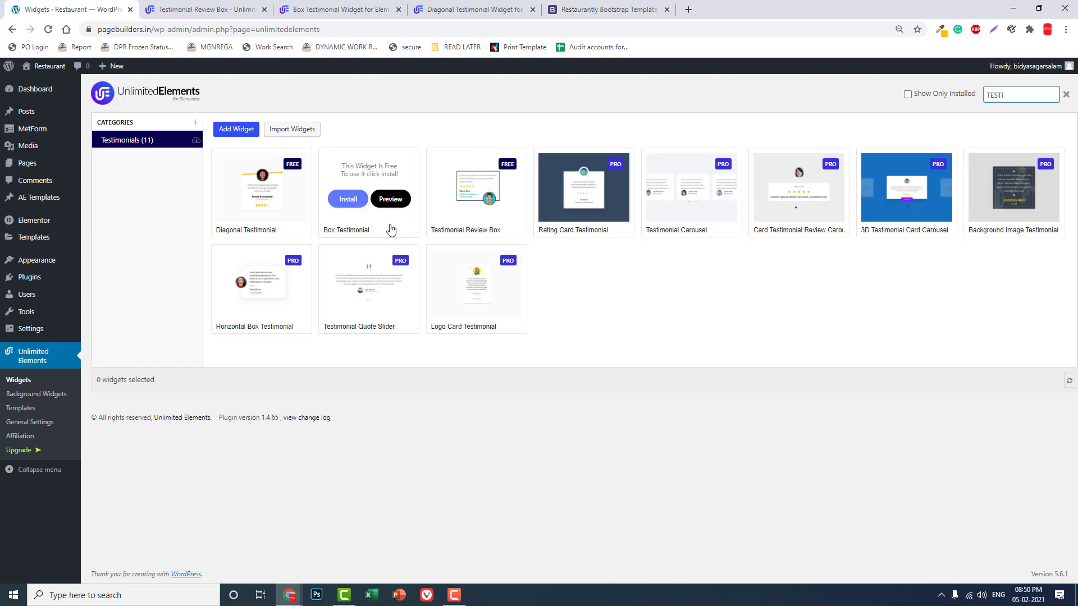
{"action": "left_click", "coordinate": [352, 201]}
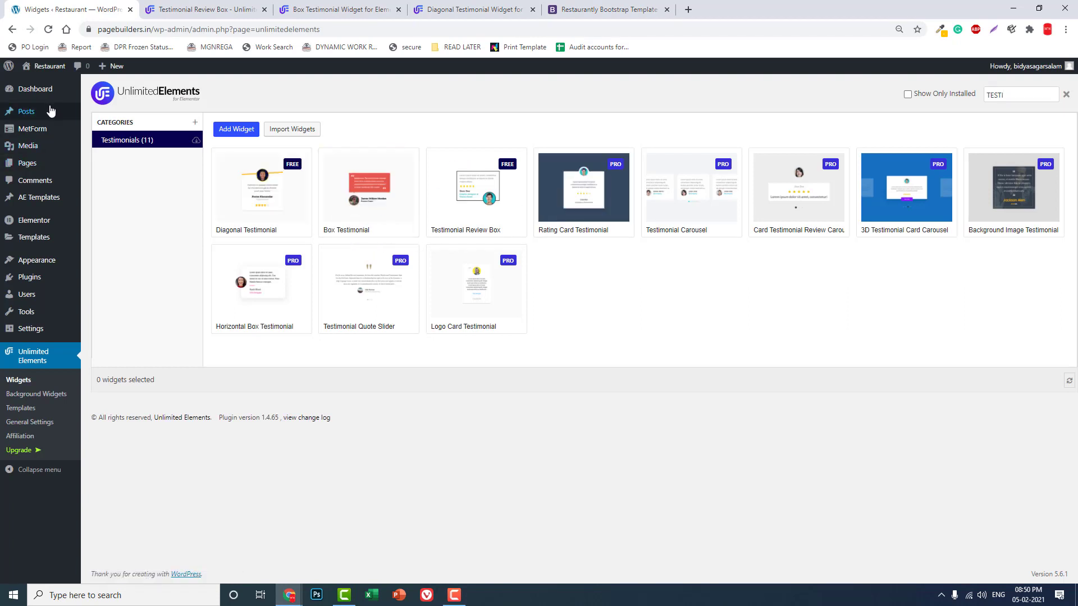
Open the Homepage from the site's pages for editing with Elementor
{"action": "left_click", "coordinate": [34, 164]}
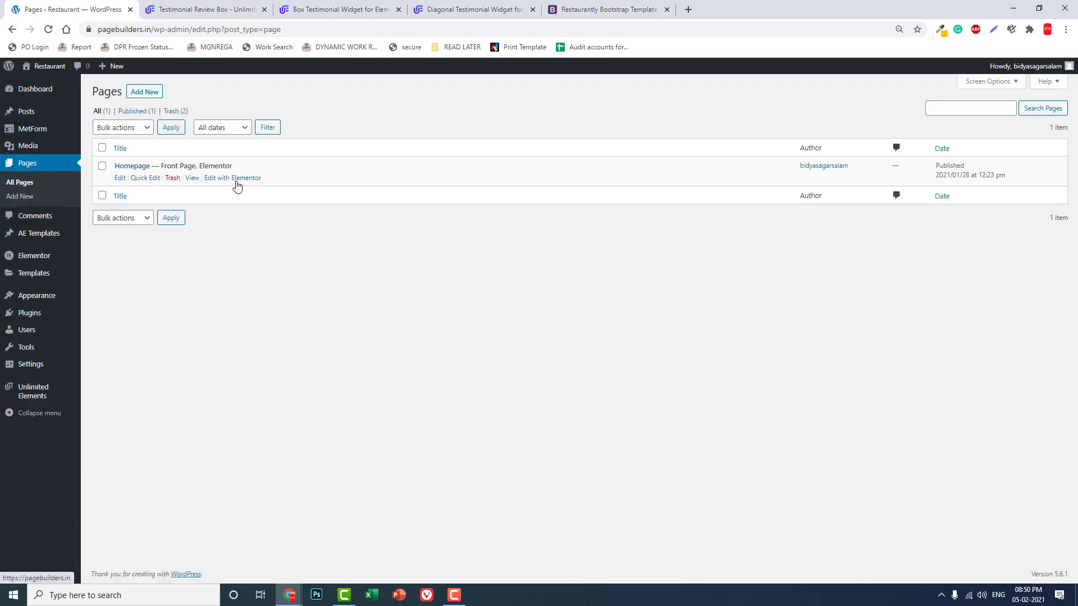
{"action": "left_click", "coordinate": [237, 178]}
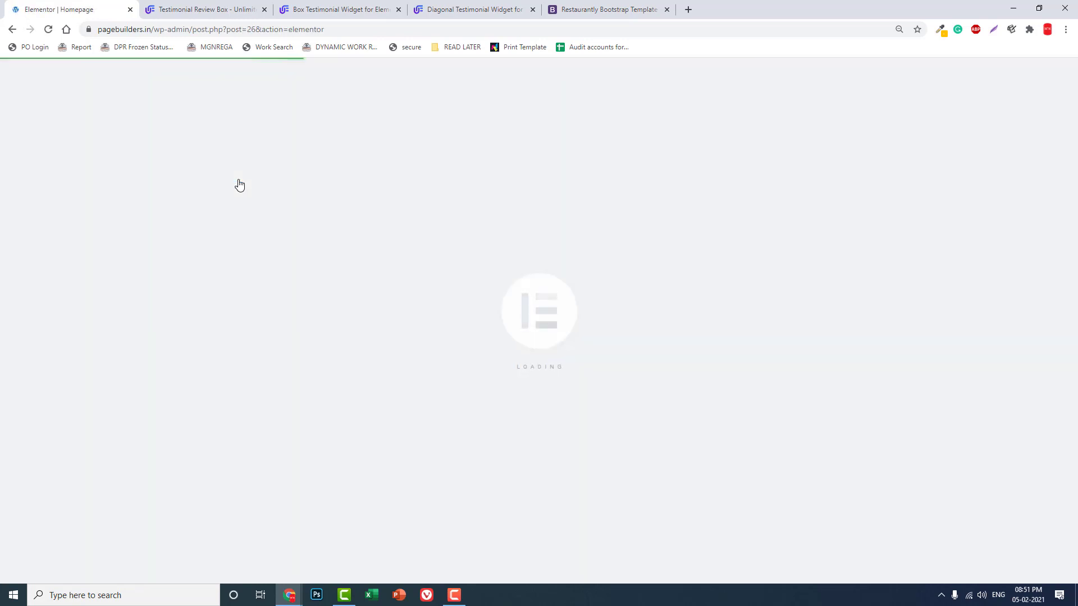
View the Box Testimonial widget's demo cards on its Unlimited Elements page, then return to the Homepage editor
{"action": "left_click", "coordinate": [361, 8]}
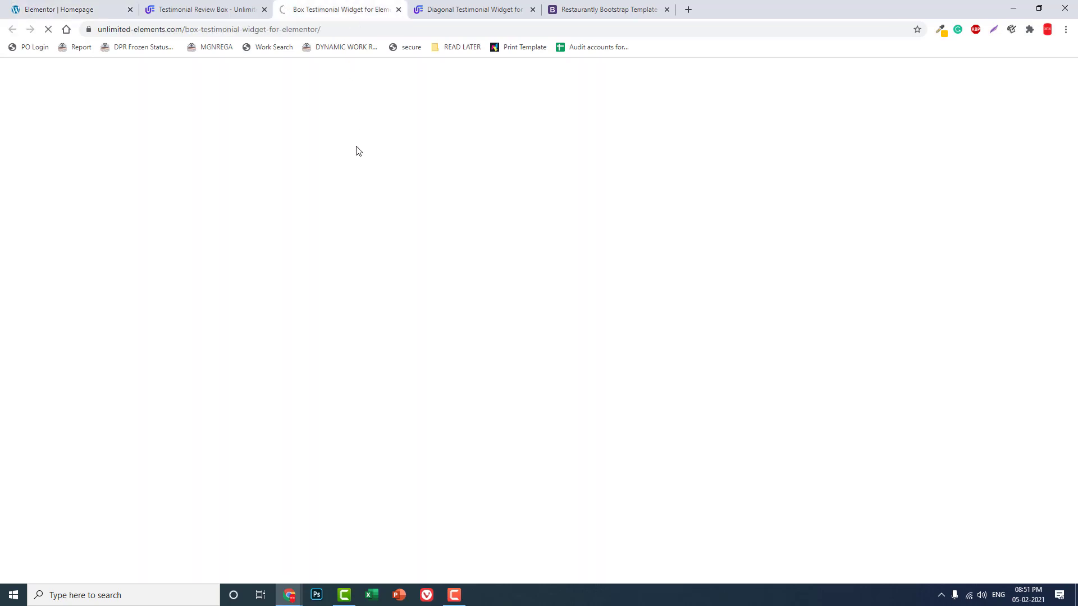
{"action": "left_click", "coordinate": [87, 8]}
{"action": "left_click", "coordinate": [375, 5]}
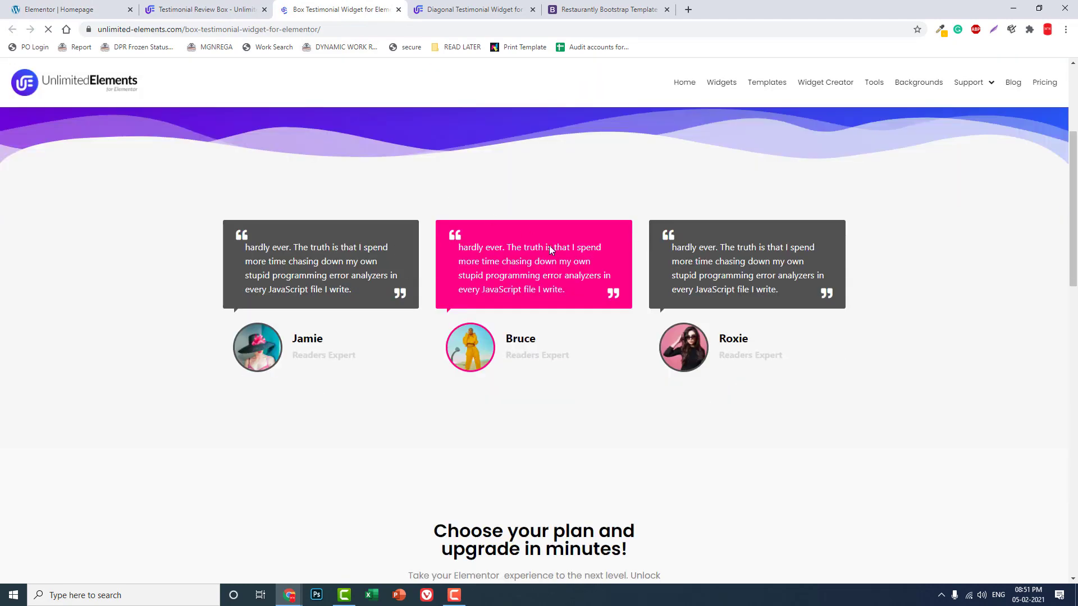
{"action": "scroll", "coordinate": [551, 249], "scroll_direction": "up", "scroll_amount": 1}
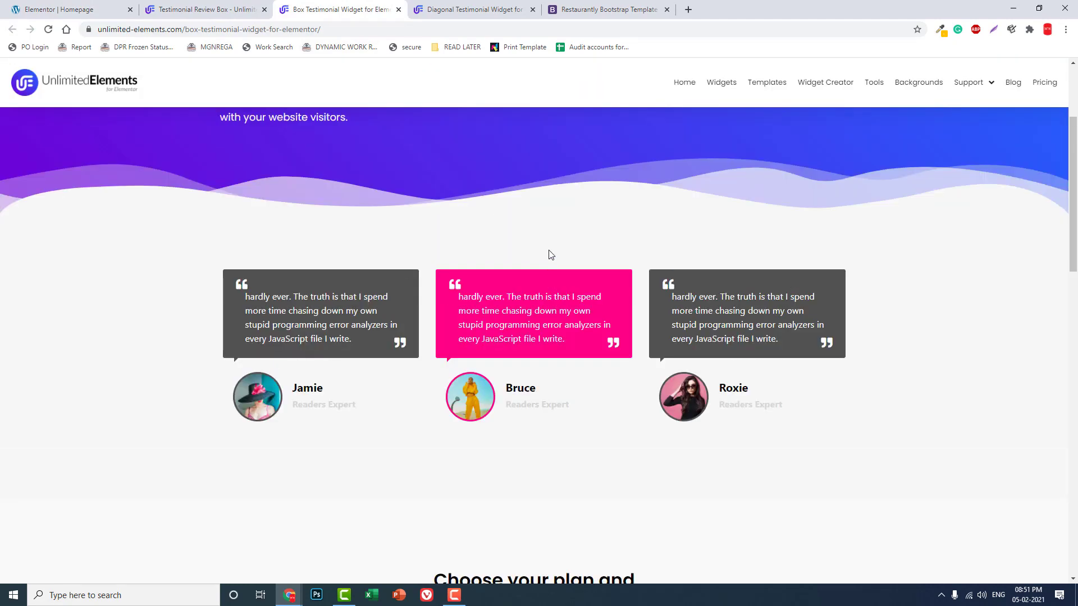
{"action": "key", "text": "ctrl+1"}
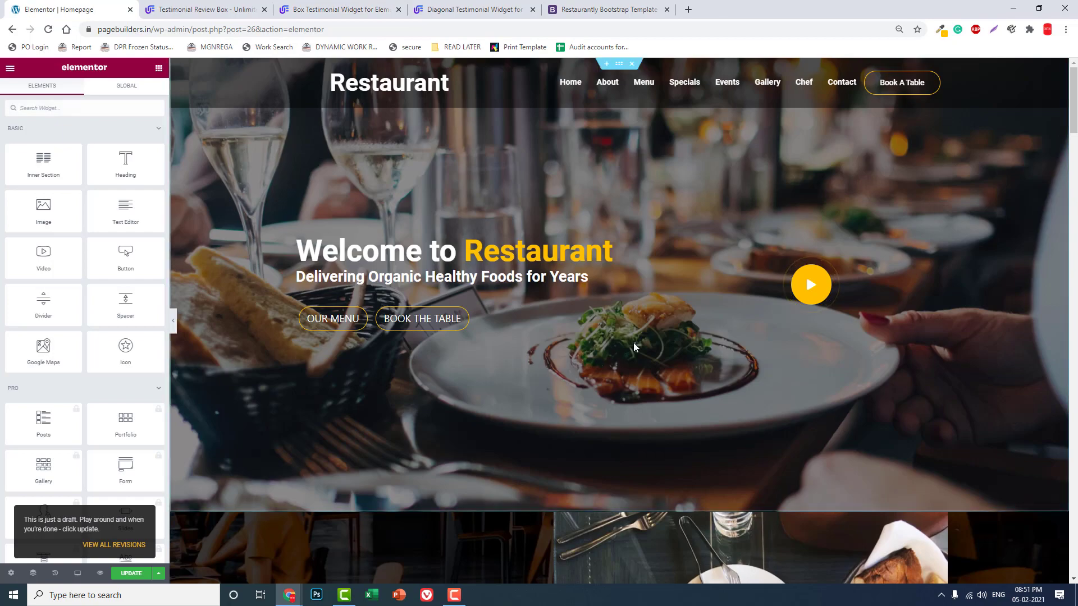
Compare the Homepage's specials, events and reservation sections with the Restaurantly template's Testimonials section
{"action": "scroll", "coordinate": [706, 328], "scroll_direction": "down", "scroll_amount": 15}
{"action": "scroll", "coordinate": [713, 331], "scroll_direction": "down", "scroll_amount": 17}
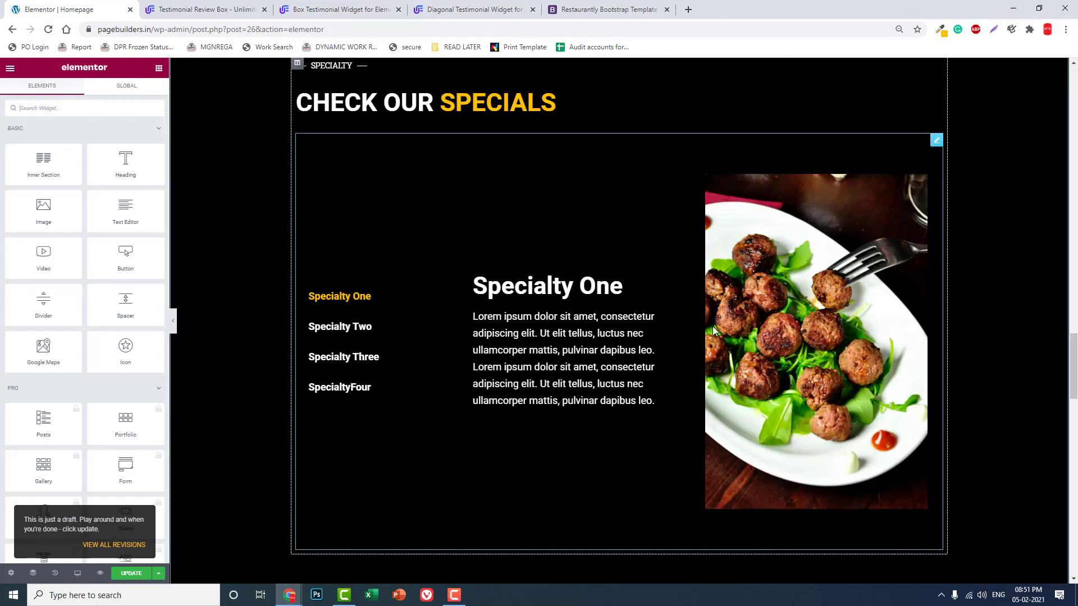
{"action": "scroll", "coordinate": [714, 332], "scroll_direction": "down", "scroll_amount": 10}
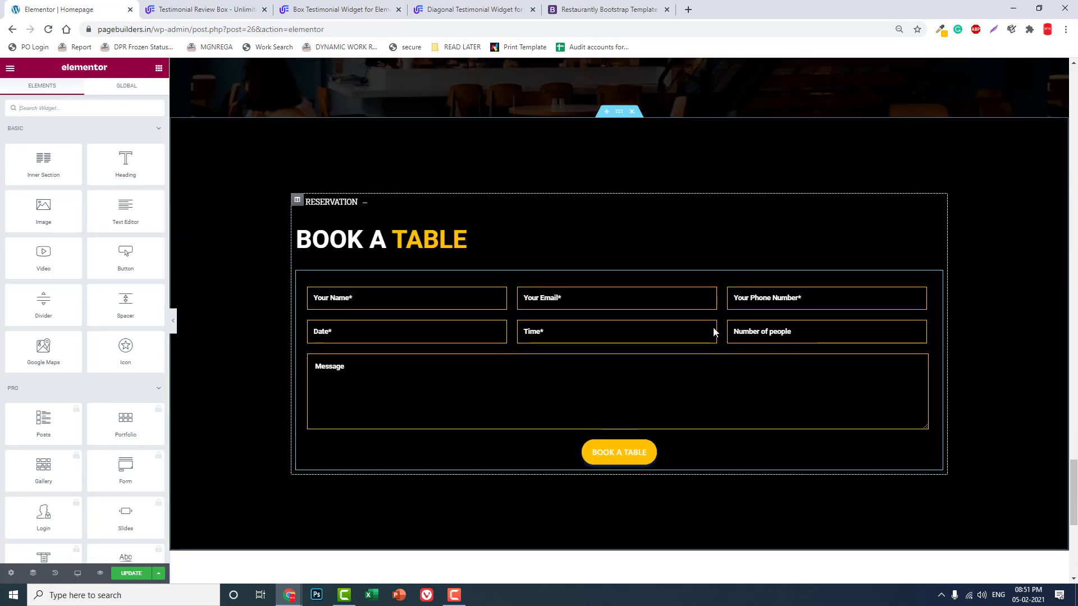
{"action": "scroll", "coordinate": [714, 331], "scroll_direction": "up", "scroll_amount": 7}
{"action": "scroll", "coordinate": [714, 328], "scroll_direction": "up", "scroll_amount": 2}
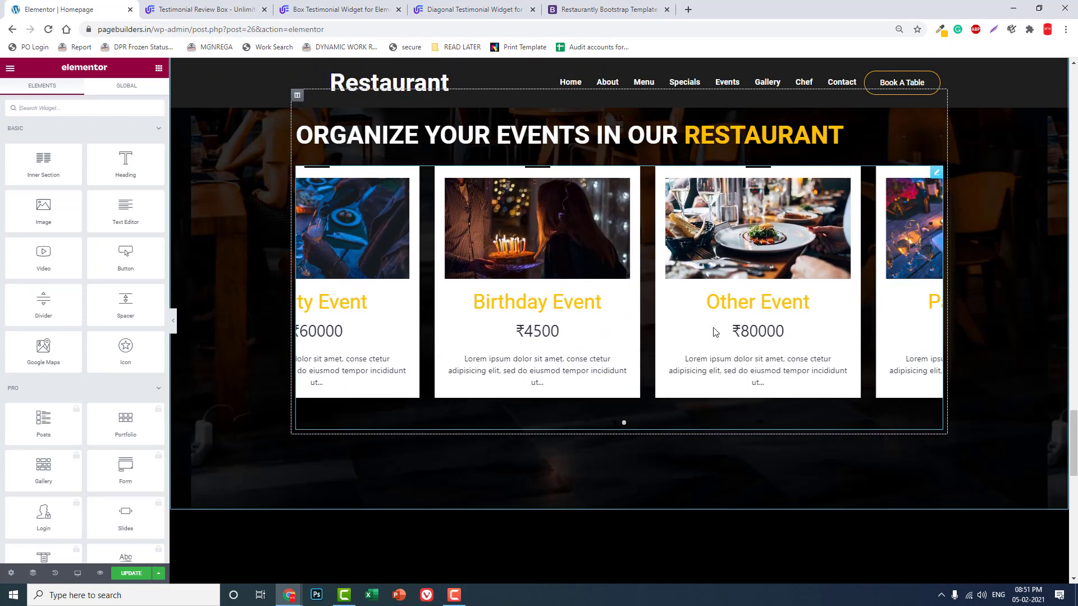
{"action": "left_click", "coordinate": [465, 8]}
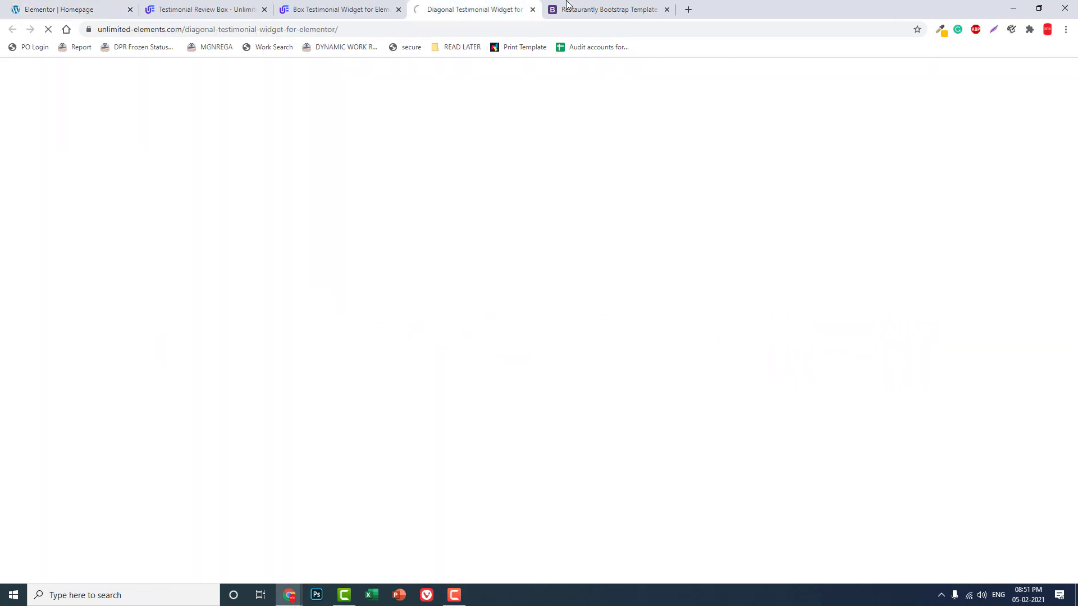
{"action": "left_click", "coordinate": [598, 7]}
{"action": "scroll", "coordinate": [549, 344], "scroll_direction": "up", "scroll_amount": 2}
{"action": "scroll", "coordinate": [550, 343], "scroll_direction": "down", "scroll_amount": 1}
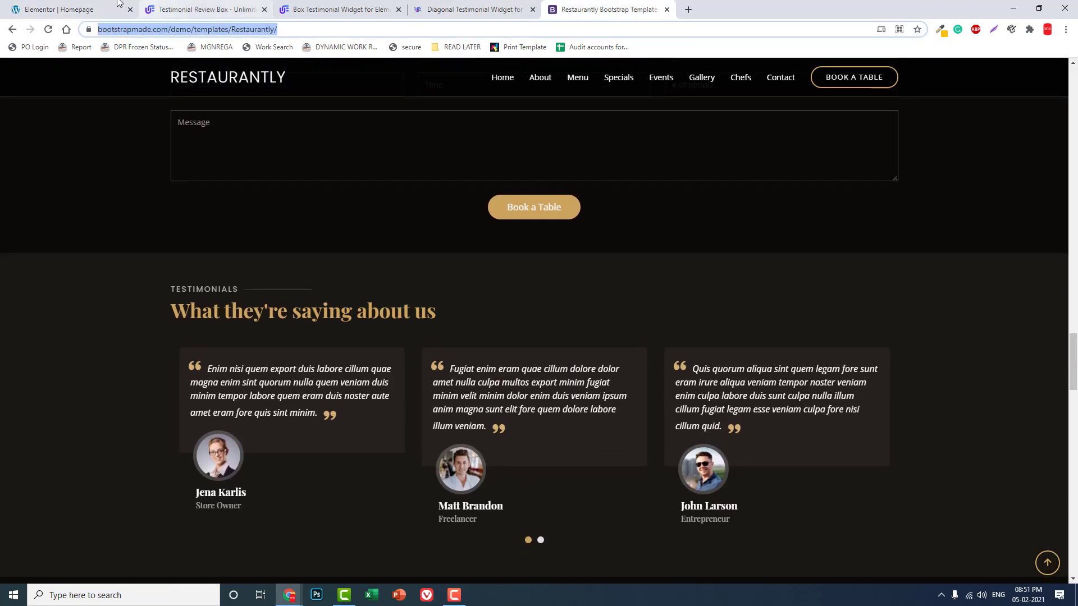
Look through the Homepage's existing sections in the editor for one suitable as a base for the testimonials
{"action": "left_click", "coordinate": [102, 6]}
{"action": "scroll", "coordinate": [634, 279], "scroll_direction": "down", "scroll_amount": 4}
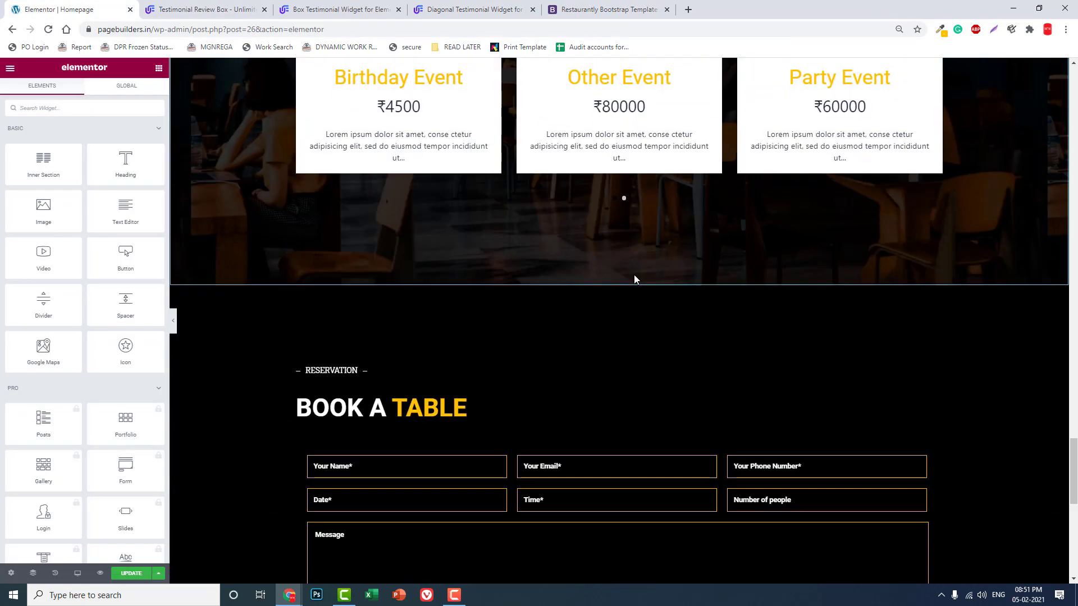
{"action": "scroll", "coordinate": [634, 279], "scroll_direction": "up", "scroll_amount": 4}
{"action": "scroll", "coordinate": [635, 279], "scroll_direction": "up", "scroll_amount": 1}
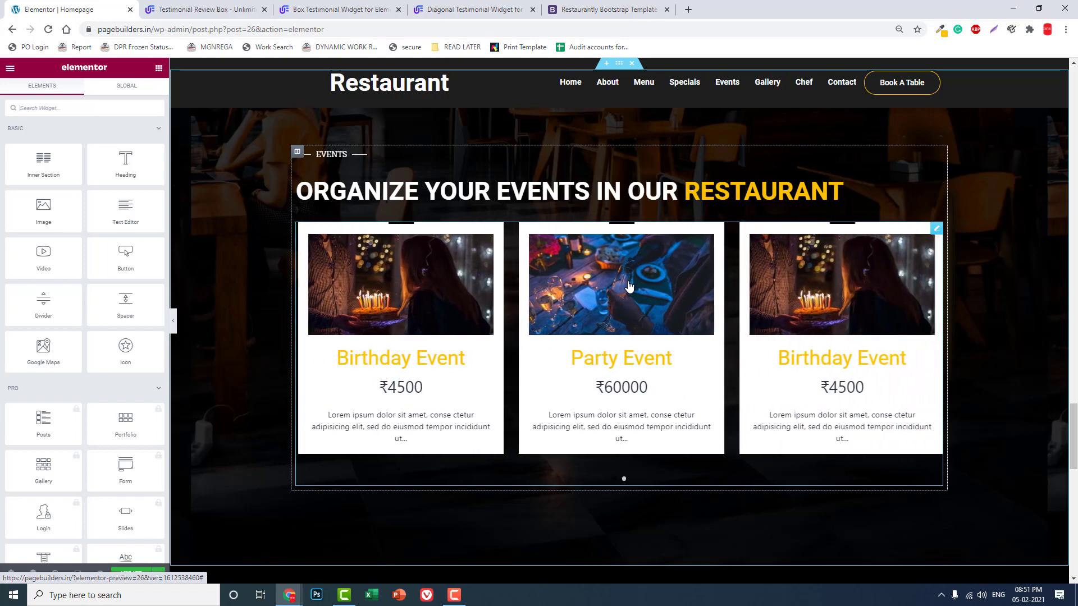
{"action": "scroll", "coordinate": [629, 286], "scroll_direction": "up", "scroll_amount": 4}
{"action": "scroll", "coordinate": [628, 286], "scroll_direction": "up", "scroll_amount": 15}
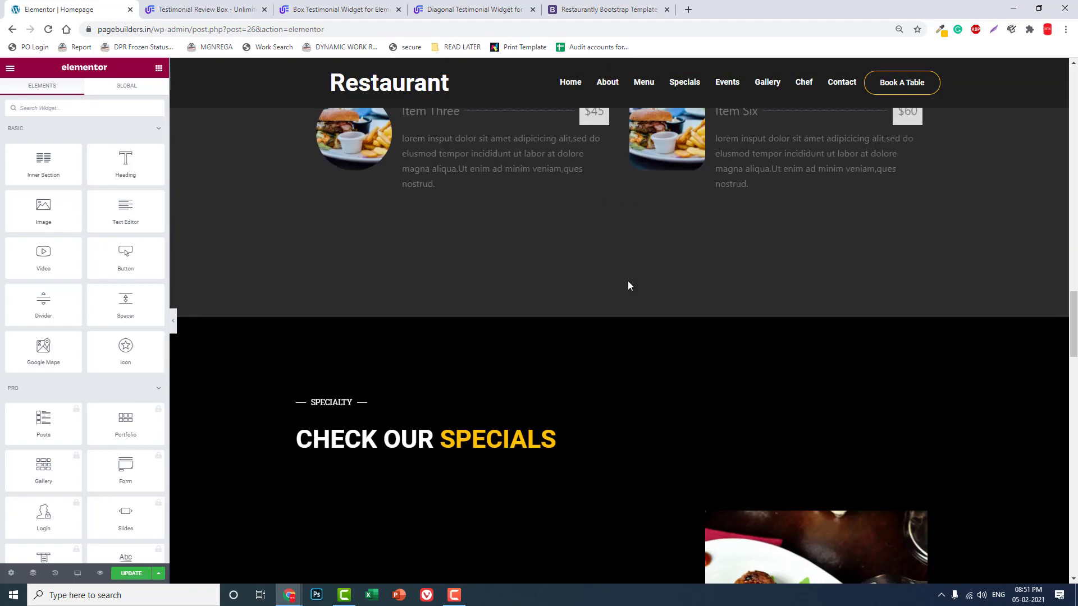
{"action": "scroll", "coordinate": [628, 286], "scroll_direction": "up", "scroll_amount": 6}
Duplicate the Reservation section with the "Book a Table" heading on the Homepage
{"action": "scroll", "coordinate": [628, 284], "scroll_direction": "down", "scroll_amount": 20}
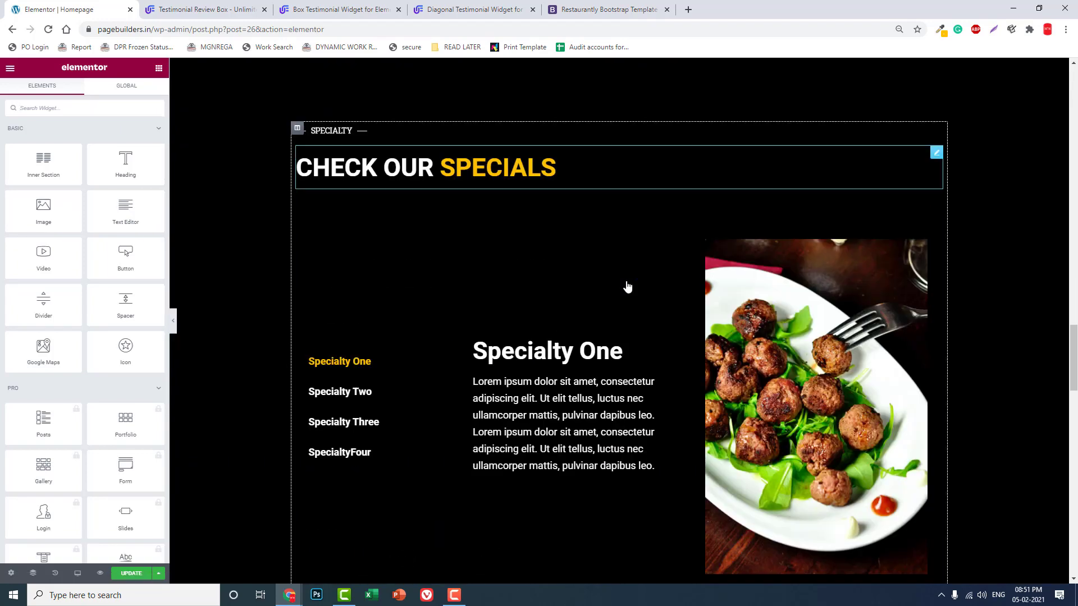
{"action": "scroll", "coordinate": [627, 286], "scroll_direction": "down", "scroll_amount": 5}
{"action": "scroll", "coordinate": [626, 283], "scroll_direction": "up", "scroll_amount": 8}
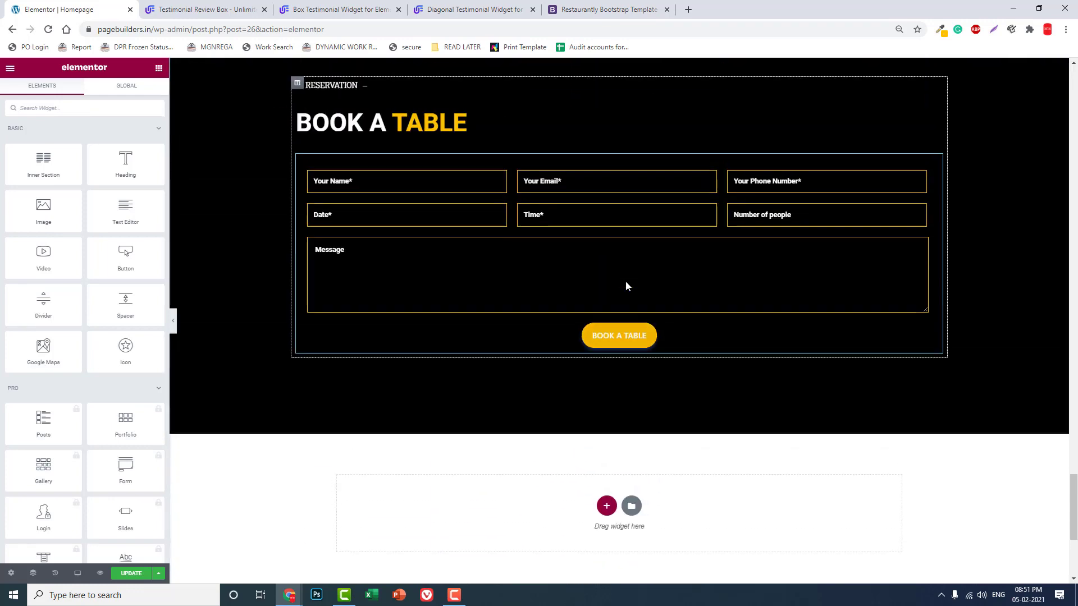
{"action": "right_click", "coordinate": [616, 174]}
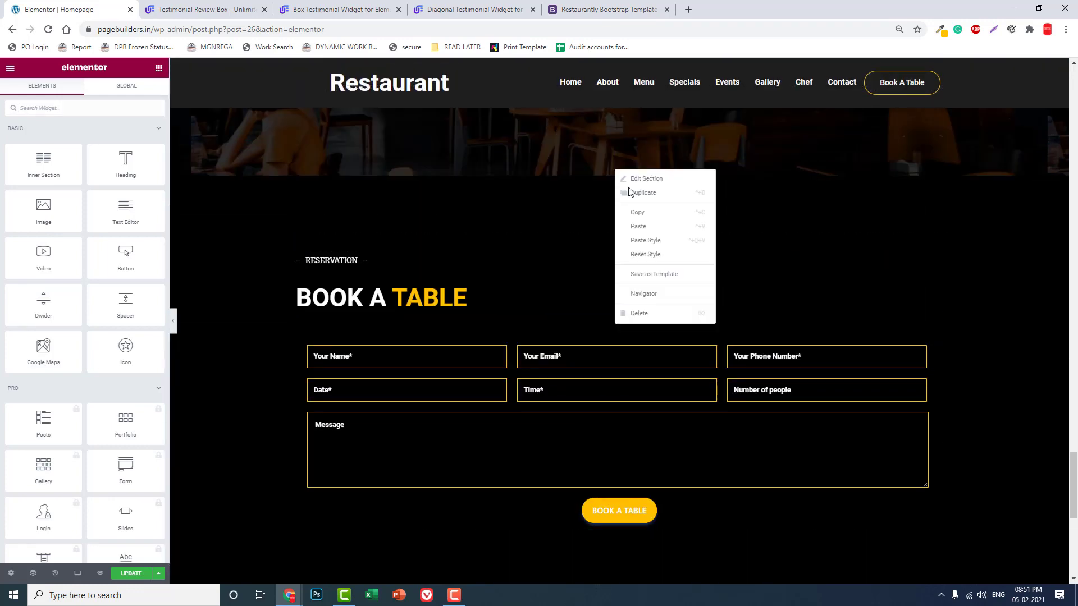
{"action": "left_click", "coordinate": [634, 191]}
{"action": "key", "text": "ctrl+d"}
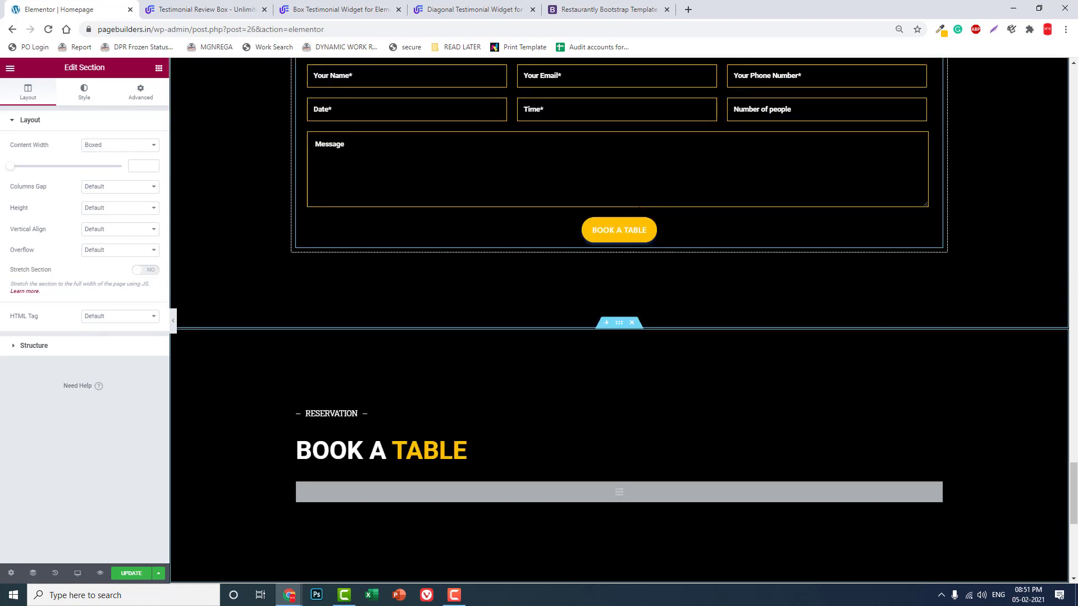
Try the light grey background colours #B8B8B8 and #EBE9E9 on the duplicated Reservation section
{"action": "left_click", "coordinate": [85, 92]}
{"action": "left_click", "coordinate": [152, 188]}
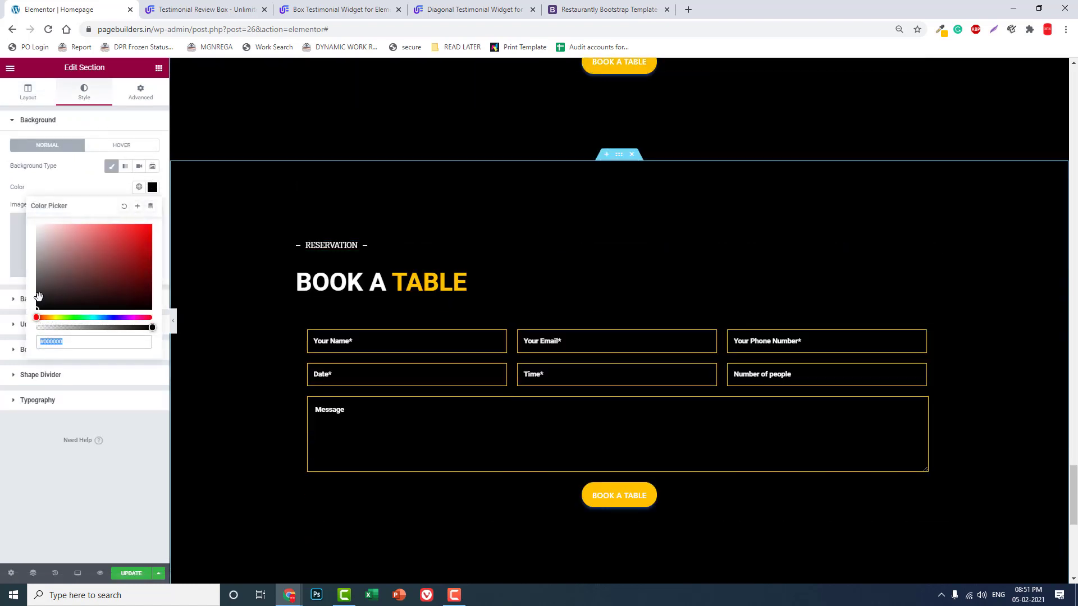
{"action": "left_click_drag", "start_coordinate": [39, 297], "coordinate": [33, 248]}
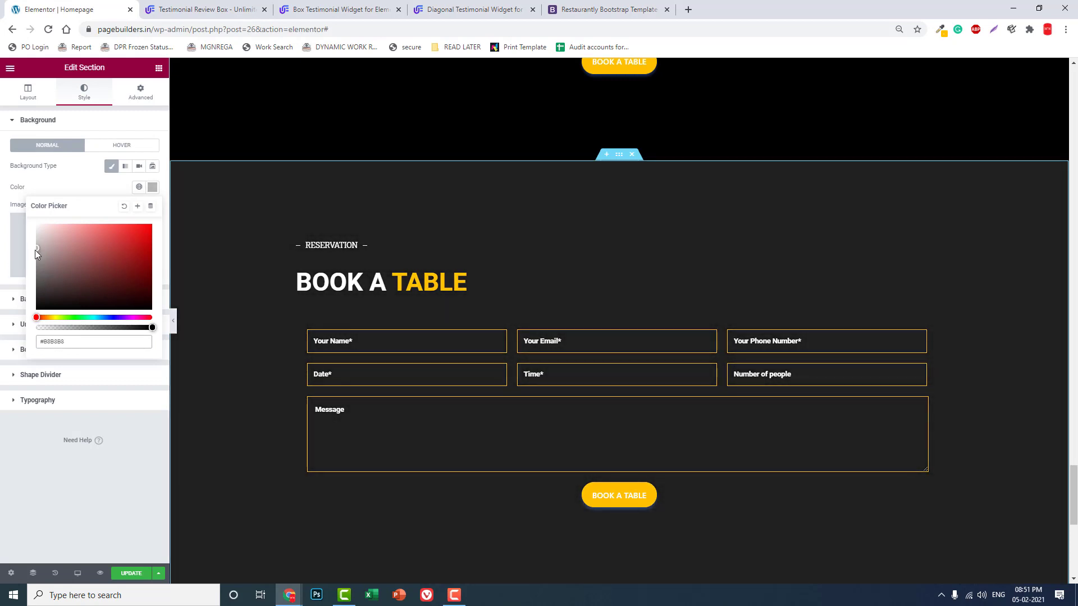
{"action": "scroll", "coordinate": [715, 284], "scroll_direction": "down", "scroll_amount": 4}
{"action": "scroll", "coordinate": [715, 285], "scroll_direction": "up", "scroll_amount": 8}
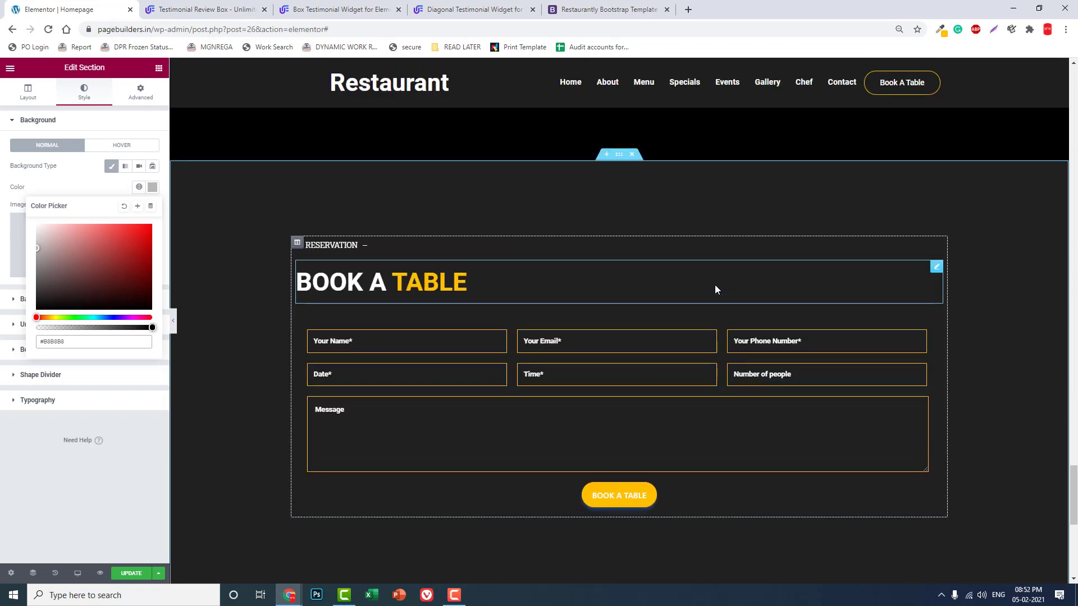
{"action": "scroll", "coordinate": [715, 285], "scroll_direction": "down", "scroll_amount": 1}
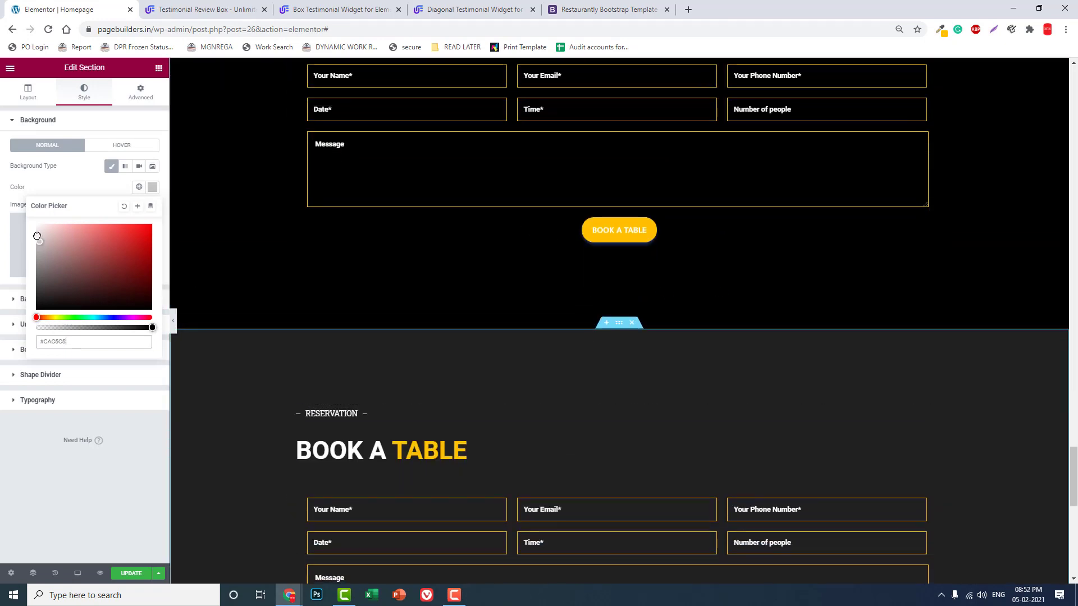
{"action": "left_click_drag", "start_coordinate": [37, 247], "coordinate": [36, 230]}
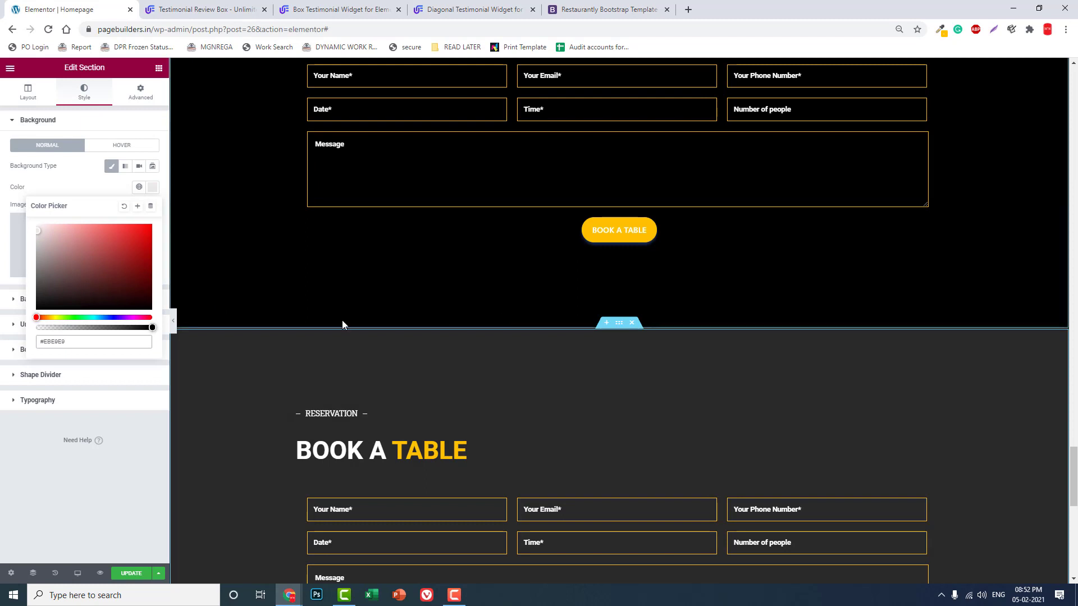
{"action": "left_click", "coordinate": [3, 334]}
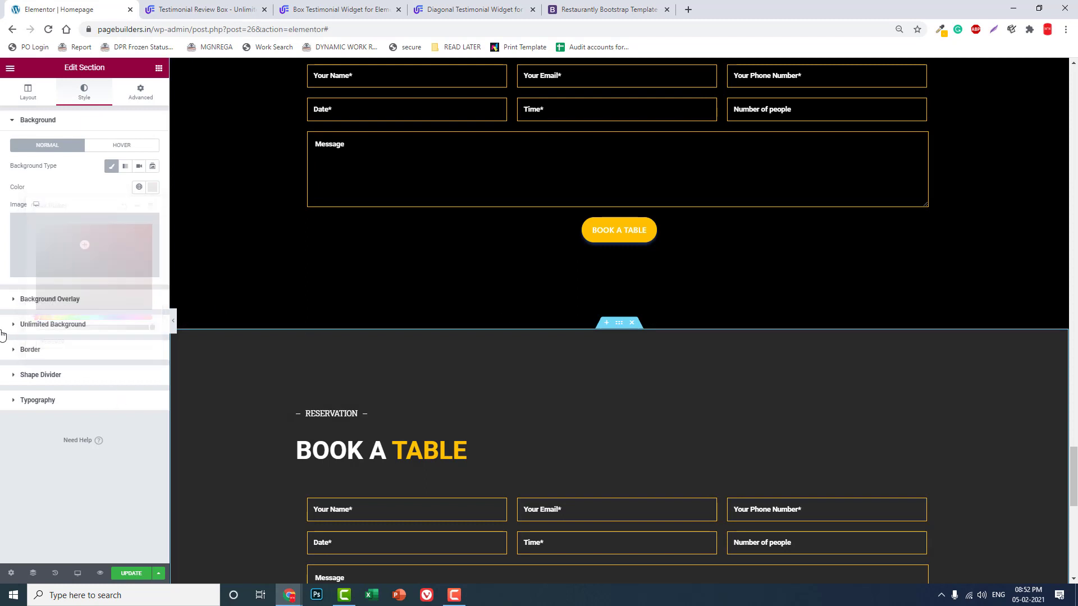
Remove the black classic background overlay from the duplicated Reservation section
{"action": "left_click", "coordinate": [4, 325]}
{"action": "scroll", "coordinate": [531, 336], "scroll_direction": "down", "scroll_amount": 9}
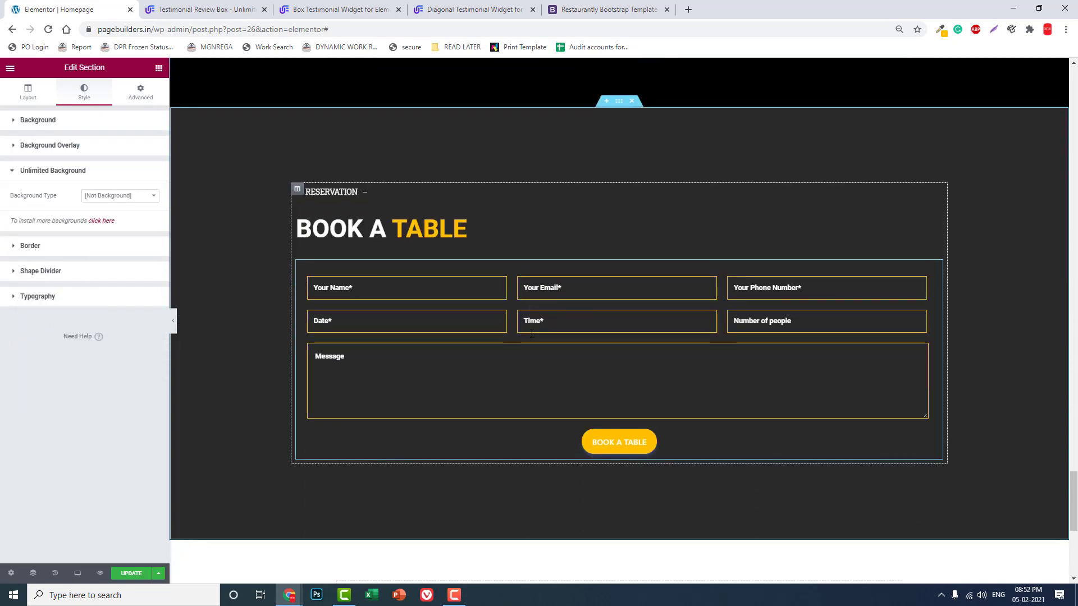
{"action": "scroll", "coordinate": [531, 336], "scroll_direction": "up", "scroll_amount": 6}
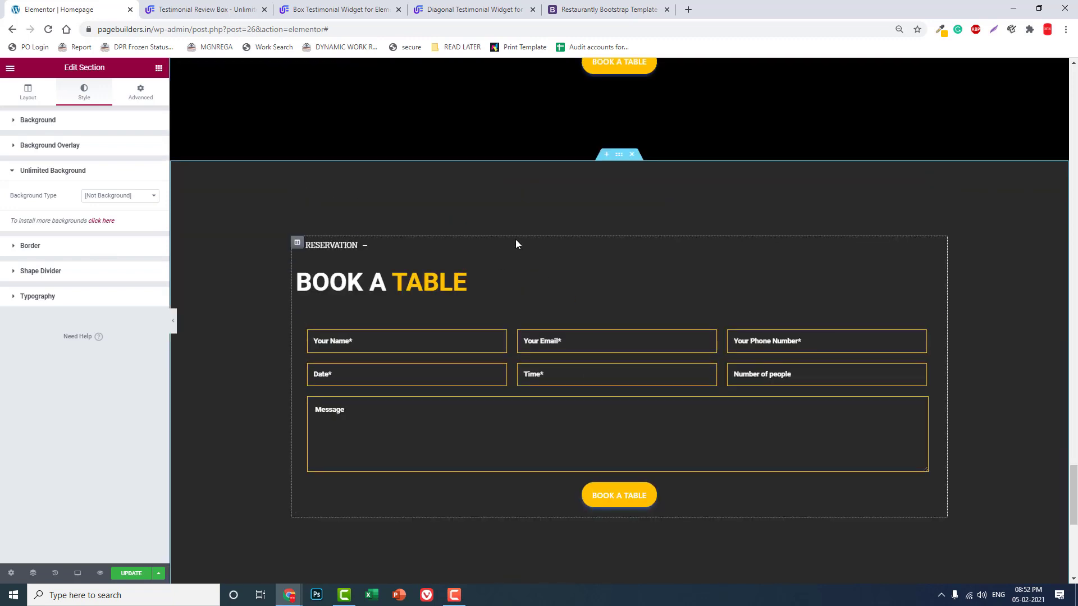
{"action": "scroll", "coordinate": [515, 240], "scroll_direction": "up", "scroll_amount": 1}
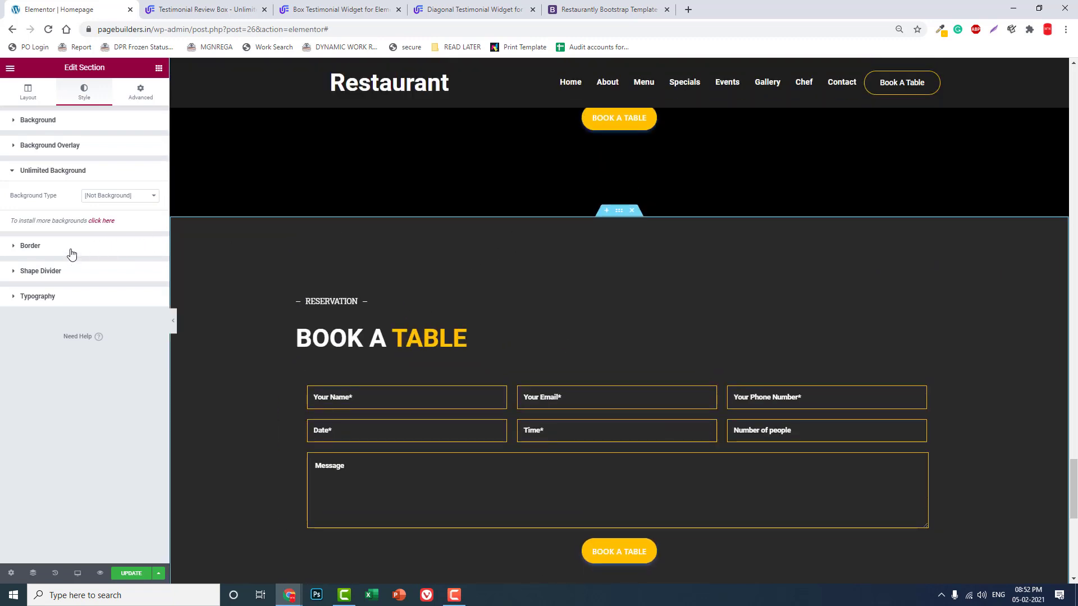
{"action": "left_click", "coordinate": [71, 147]}
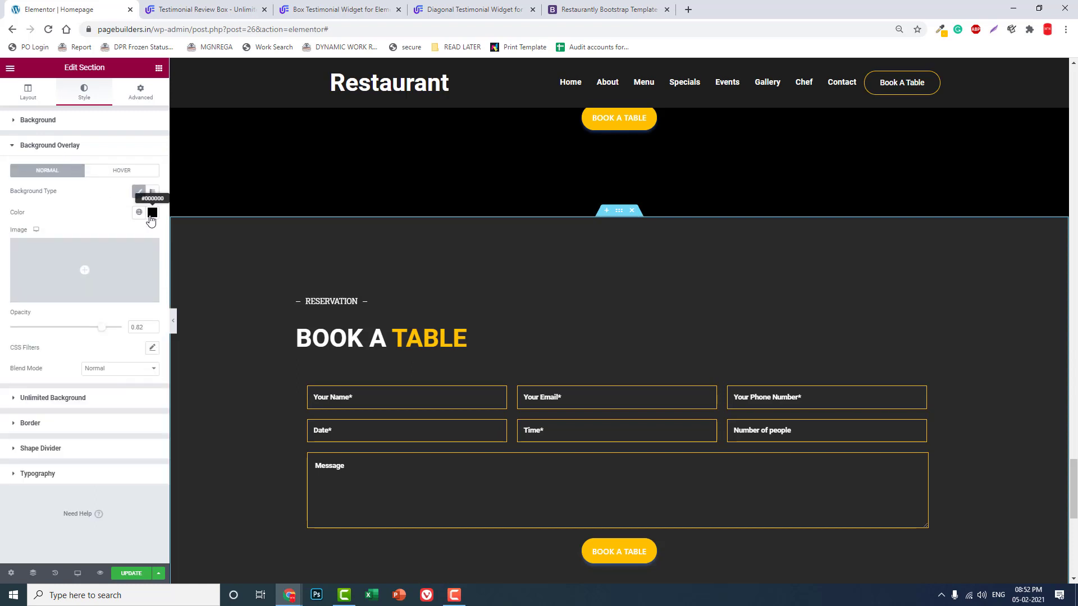
{"action": "left_click", "coordinate": [139, 191]}
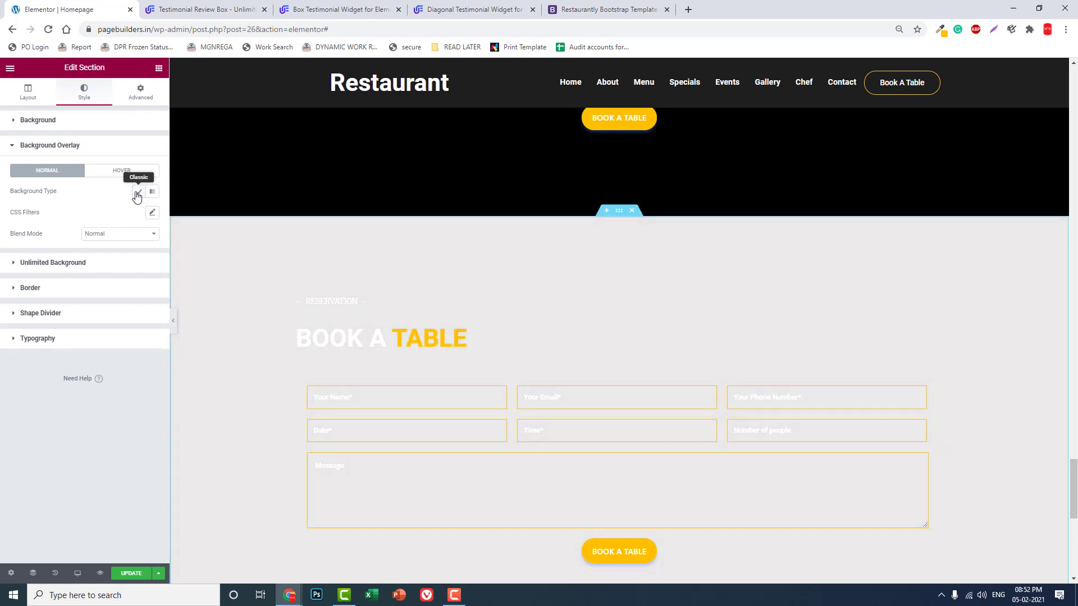
Set the duplicated Reservation section's background colour to dark grey #2E2E2E
{"action": "left_click", "coordinate": [28, 121]}
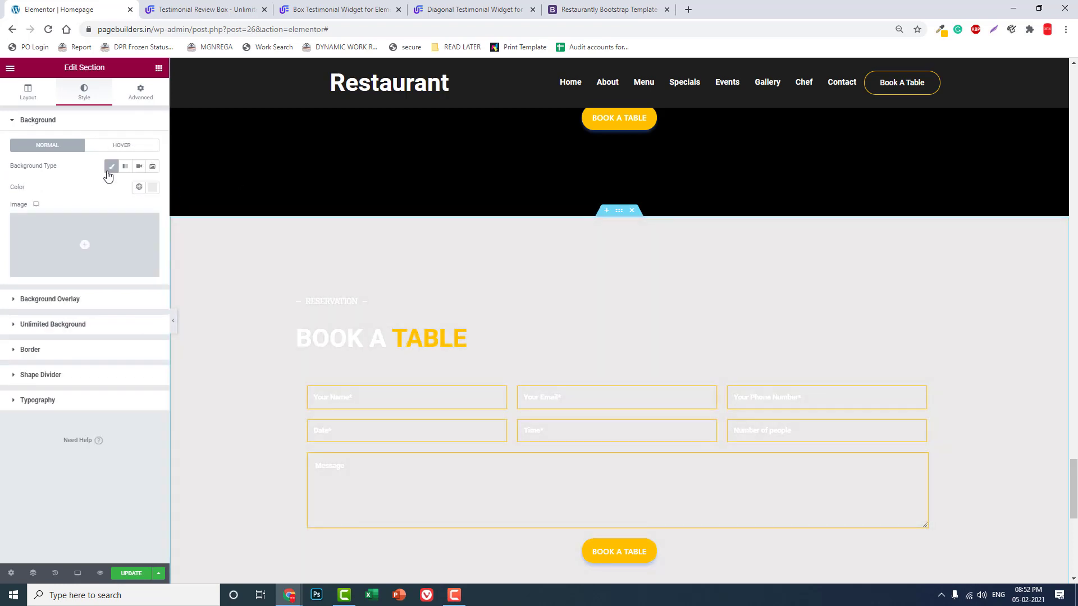
{"action": "left_click", "coordinate": [151, 188]}
{"action": "left_click", "coordinate": [37, 284]}
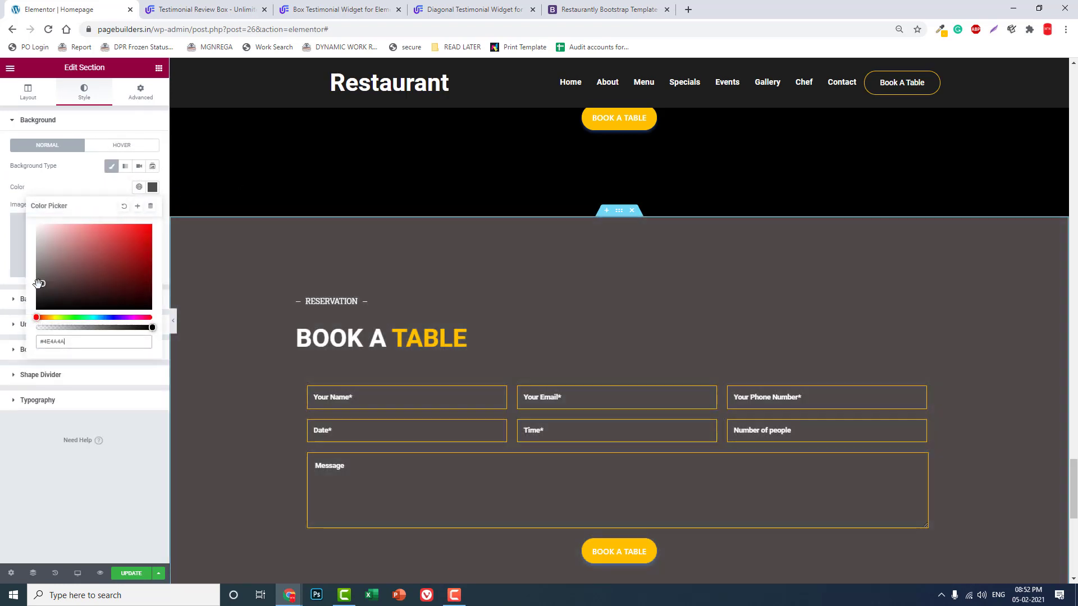
{"action": "left_click_drag", "start_coordinate": [37, 284], "coordinate": [19, 298]}
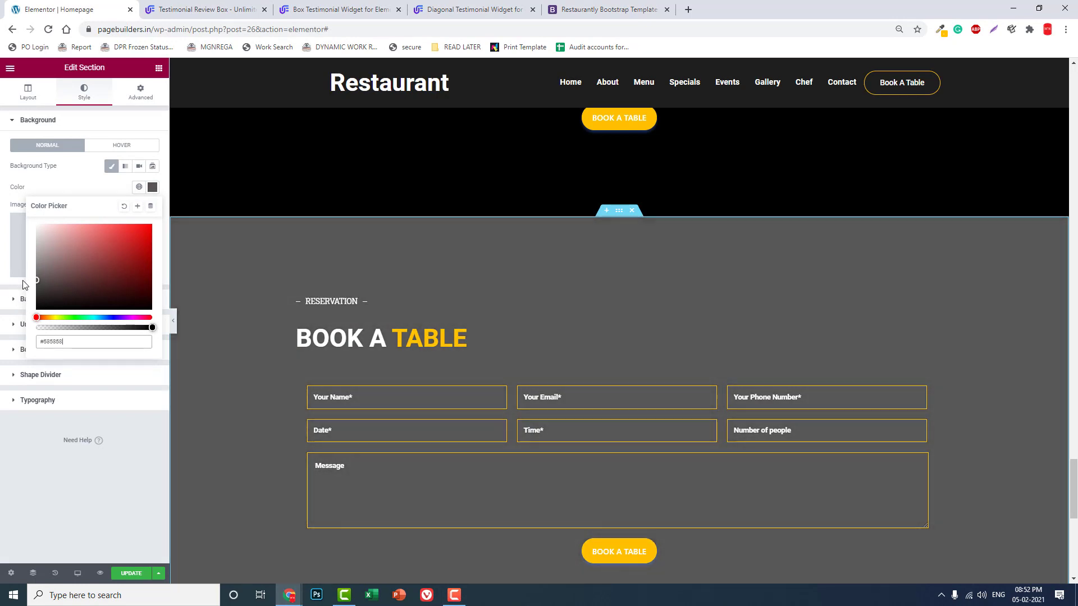
{"action": "left_click_drag", "start_coordinate": [23, 280], "coordinate": [19, 290]}
{"action": "scroll", "coordinate": [471, 278], "scroll_direction": "down", "scroll_amount": 3}
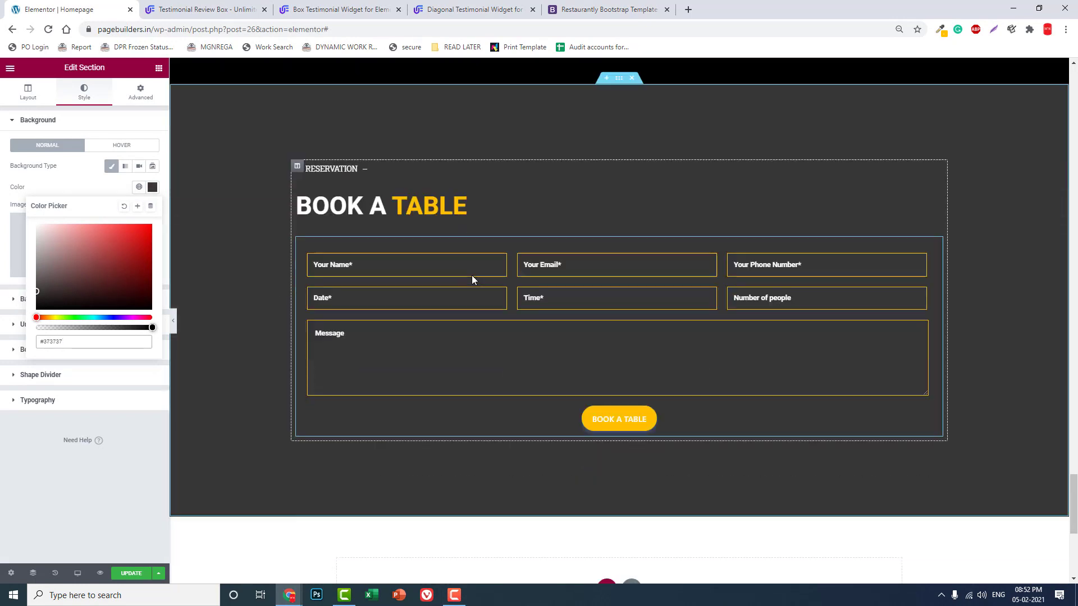
{"action": "scroll", "coordinate": [472, 274], "scroll_direction": "up", "scroll_amount": 4}
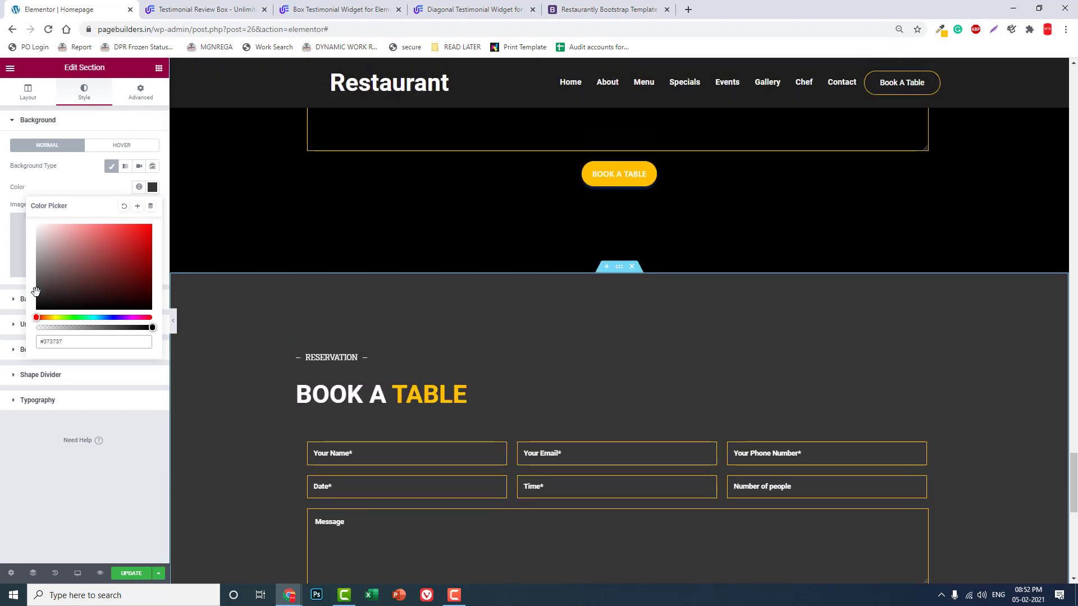
{"action": "left_click_drag", "start_coordinate": [32, 294], "coordinate": [30, 298]}
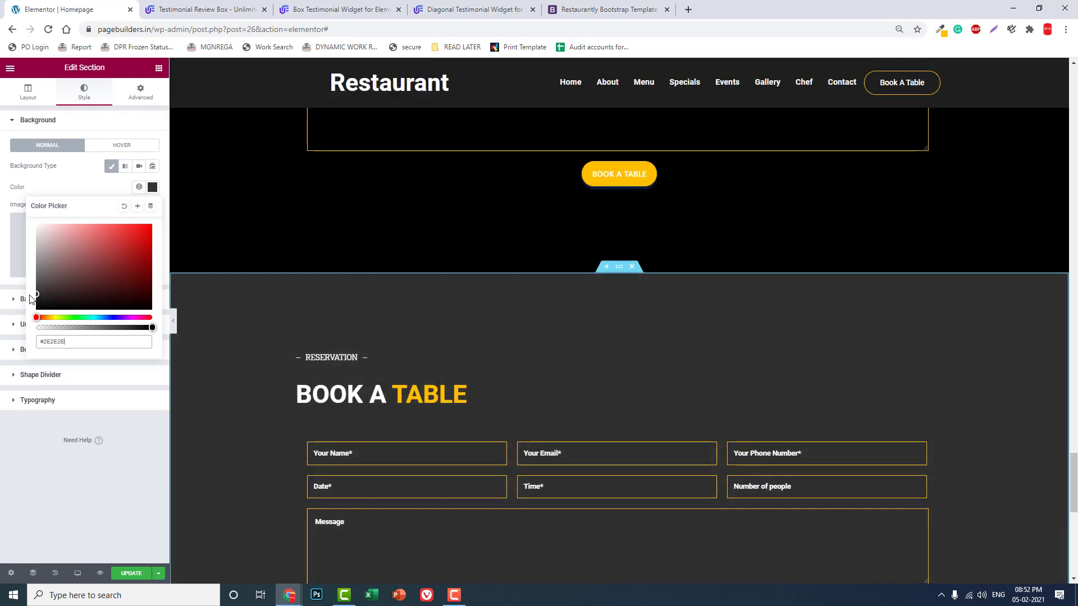
Try deleting the column that holds the duplicated section's heading and form, and undo the deletion
{"action": "scroll", "coordinate": [520, 257], "scroll_direction": "down", "scroll_amount": 4}
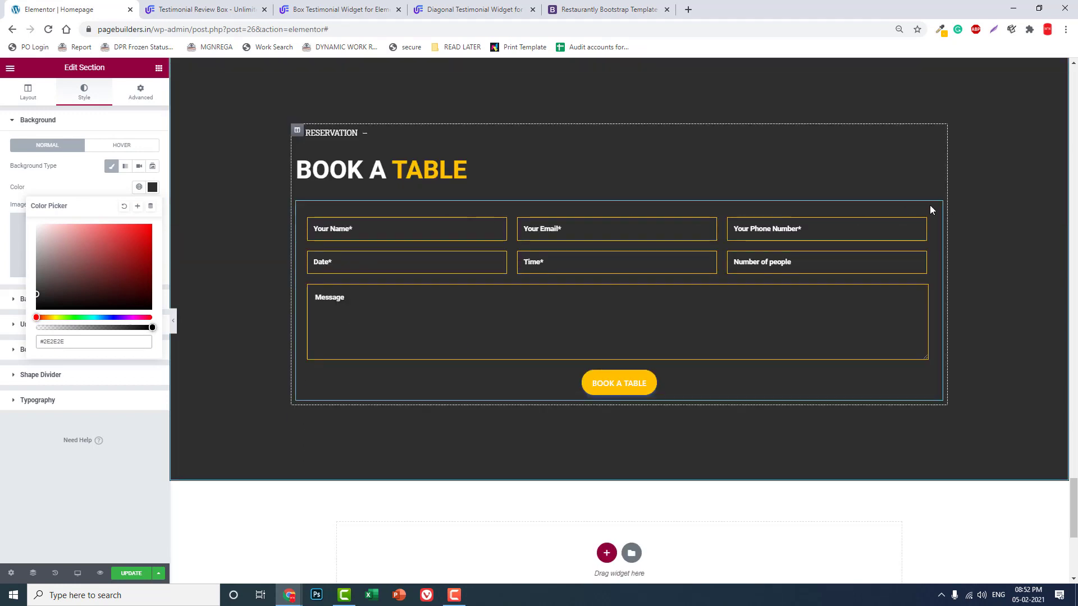
{"action": "right_click", "coordinate": [925, 224]}
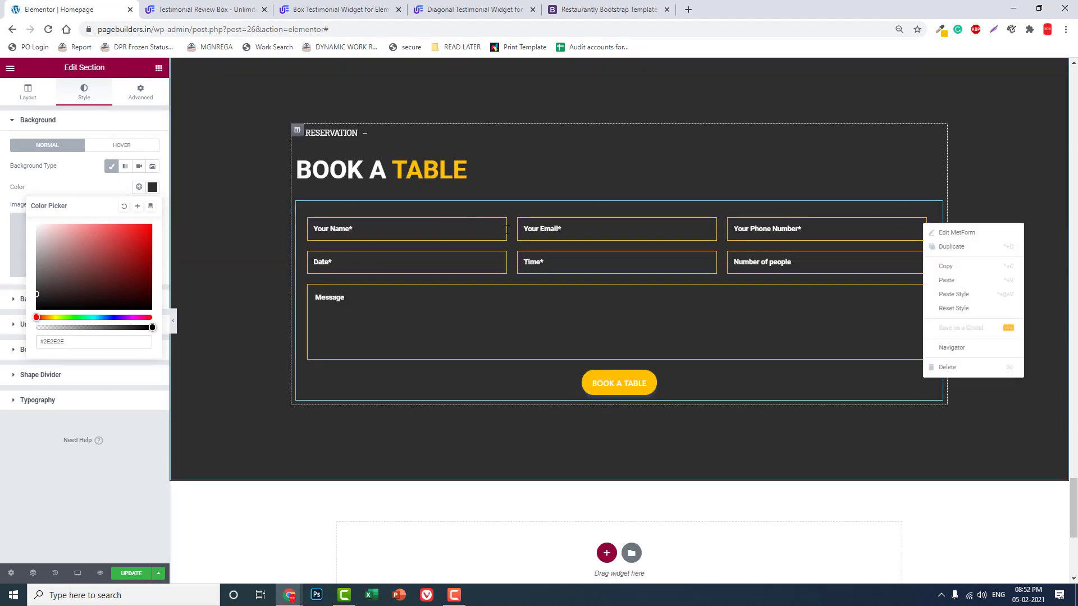
{"action": "left_click", "coordinate": [589, 207]}
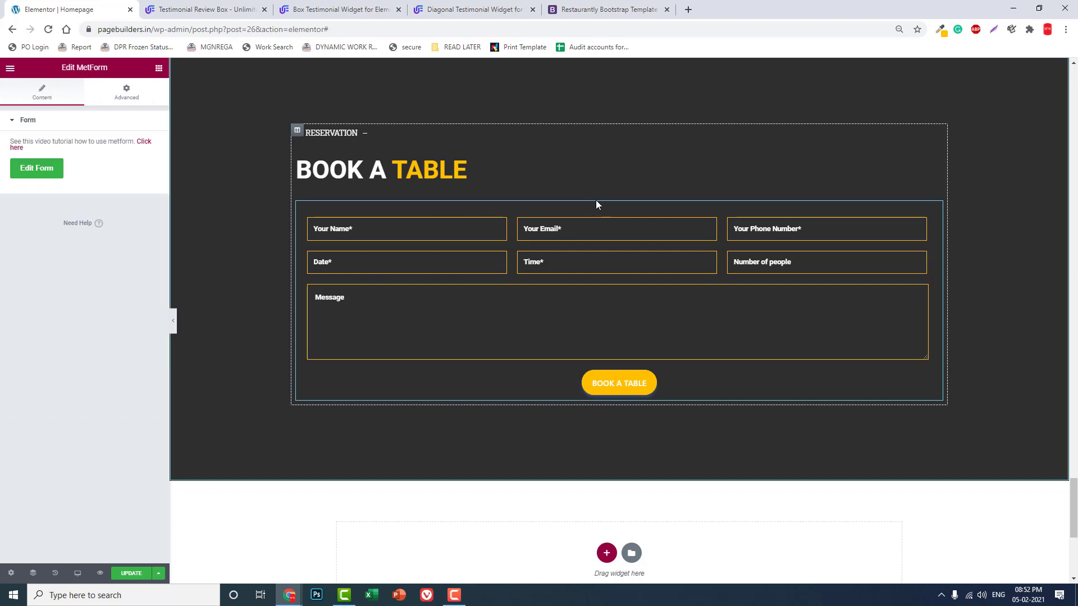
{"action": "right_click", "coordinate": [596, 200]}
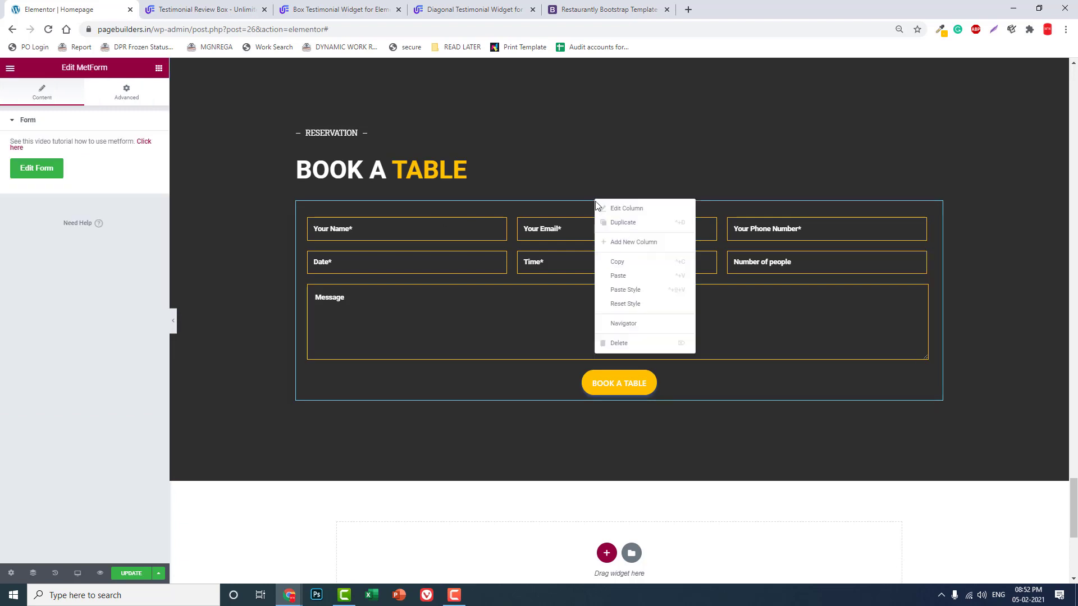
{"action": "left_click", "coordinate": [638, 344]}
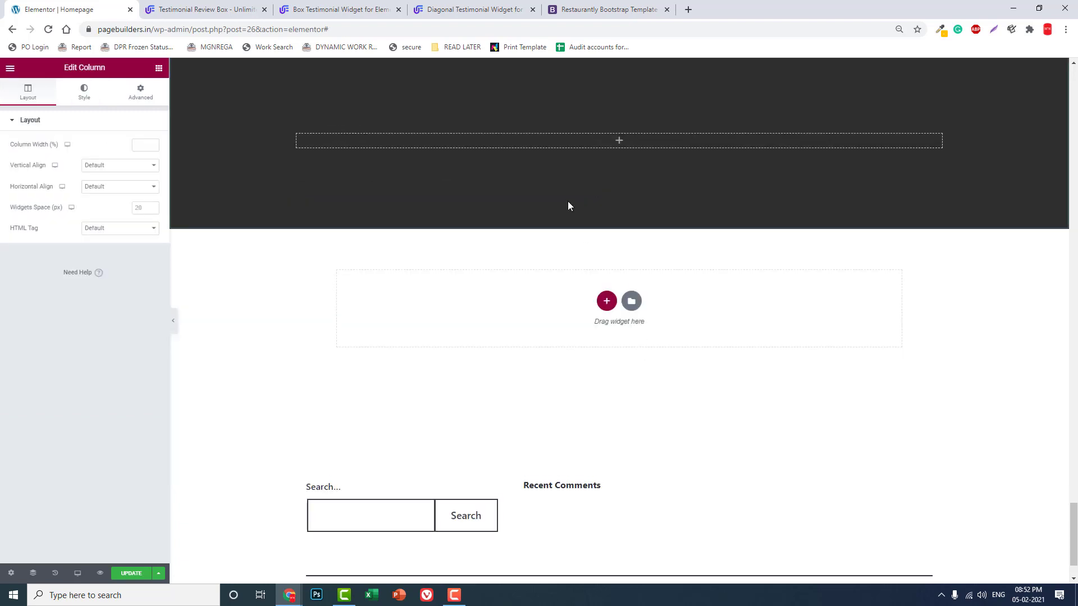
{"action": "scroll", "coordinate": [568, 205], "scroll_direction": "up", "scroll_amount": 3}
{"action": "key", "text": "ctrl+z"}
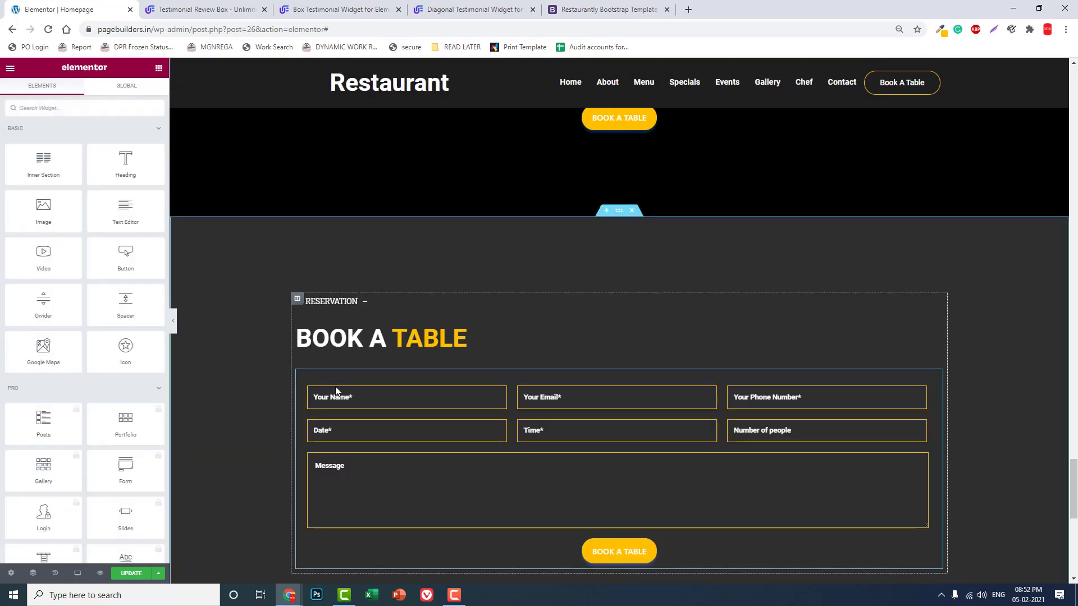
Delete the MetForm reservation form from the duplicated section, keeping its headings
{"action": "left_click", "coordinate": [933, 379]}
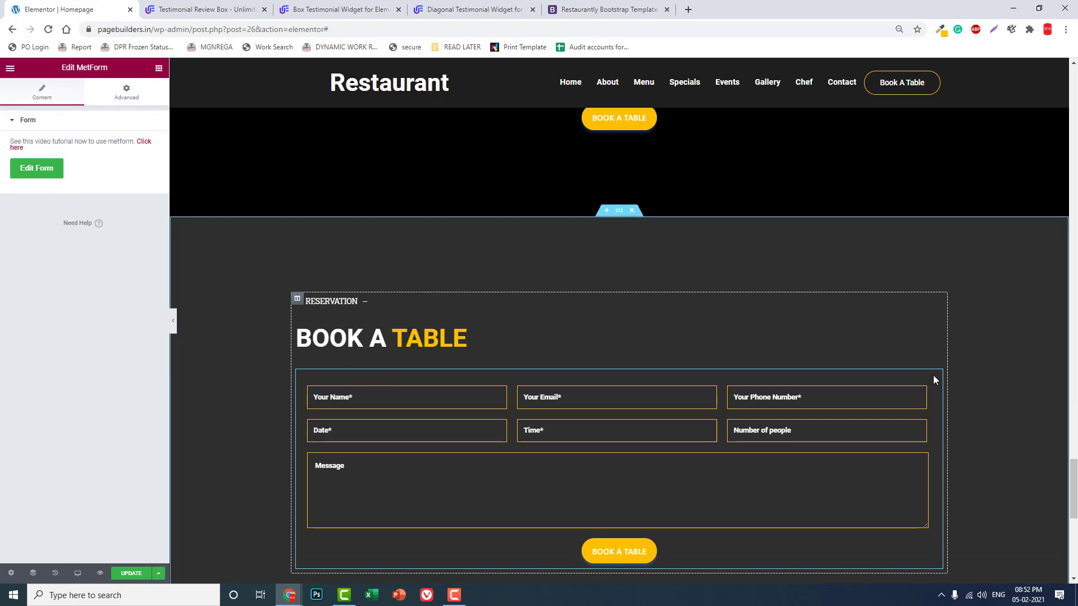
{"action": "right_click", "coordinate": [934, 378]}
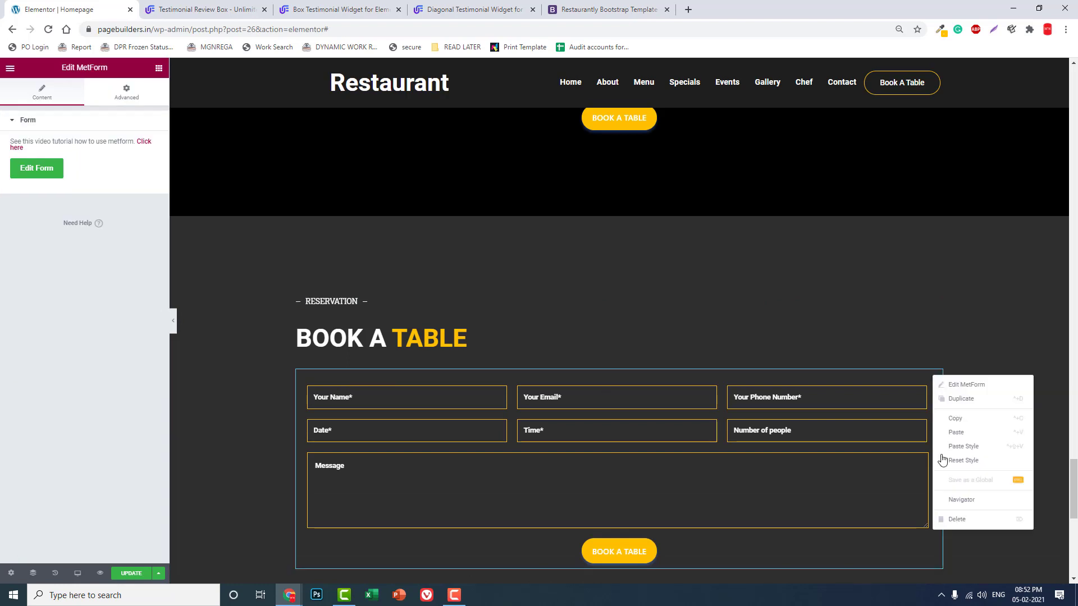
{"action": "left_click", "coordinate": [970, 520]}
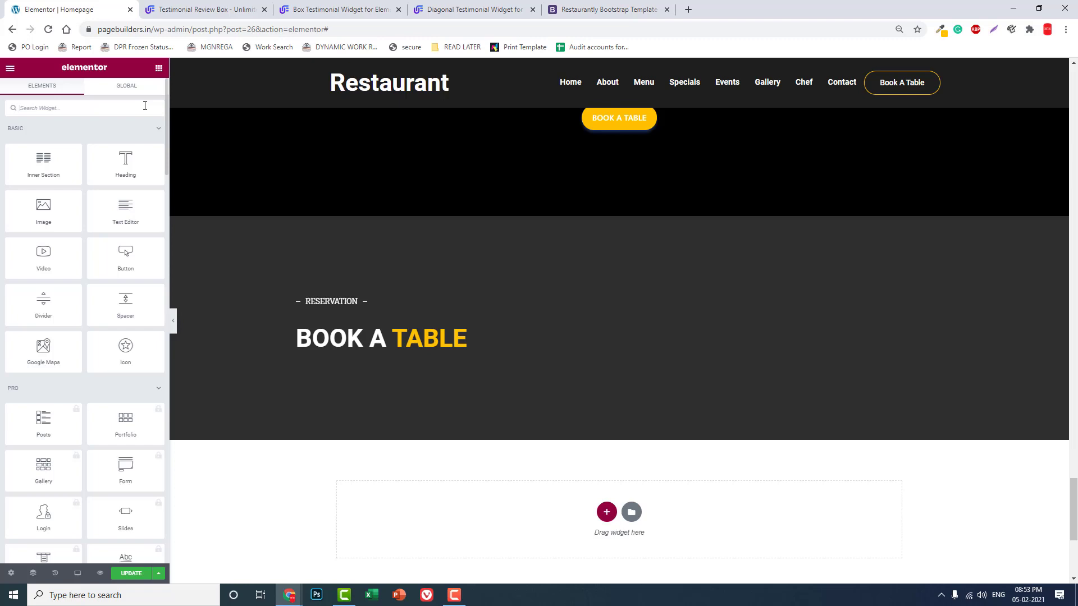
Find the Card Carousel widget and add it below the "Book a Table" heading in the duplicated section
{"action": "type", "text": "Ce"}
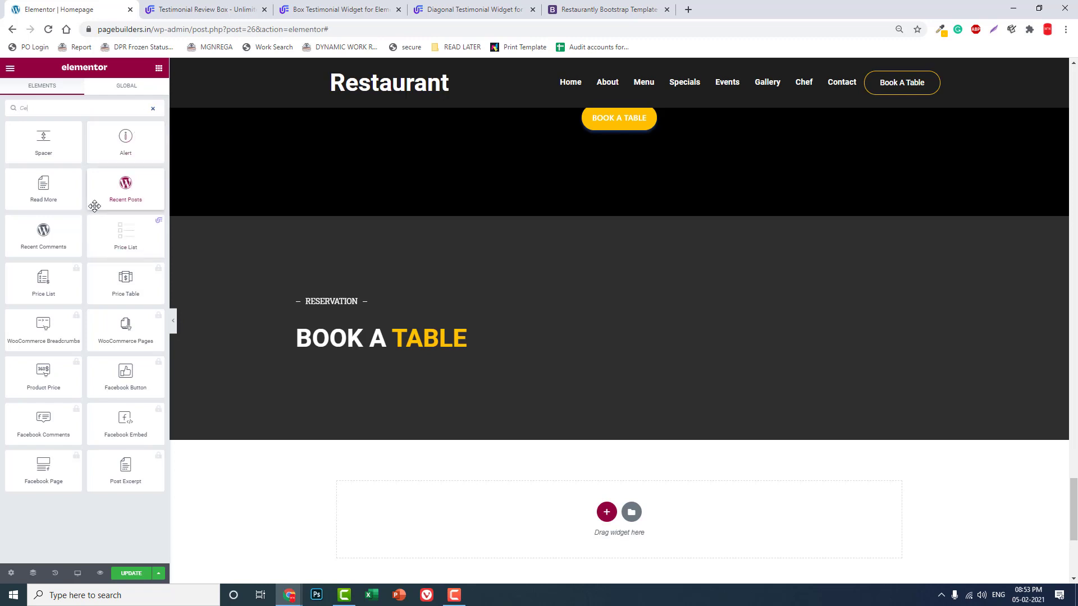
{"action": "key", "text": "BackSpace"}
{"action": "type", "text": "ar"}
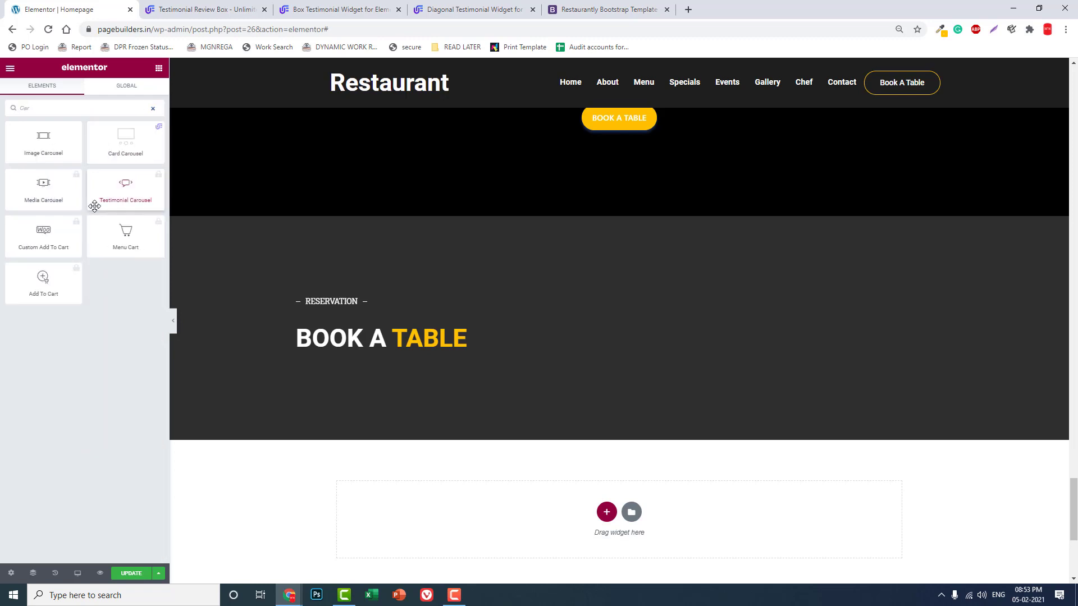
{"action": "left_click_drag", "start_coordinate": [125, 141], "coordinate": [463, 355]}
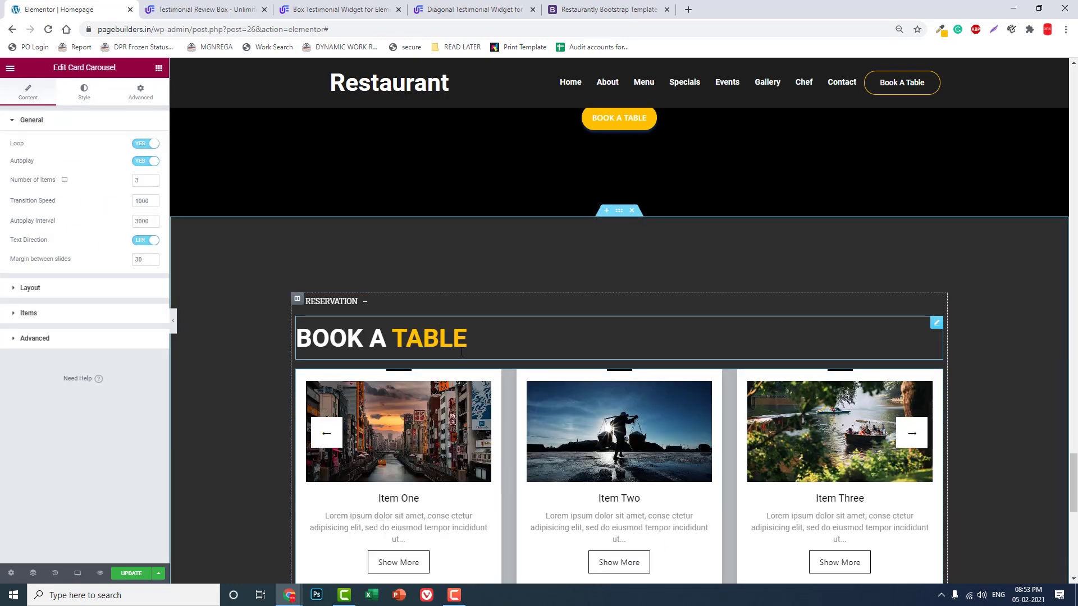
{"action": "scroll", "coordinate": [461, 353], "scroll_direction": "down", "scroll_amount": 1}
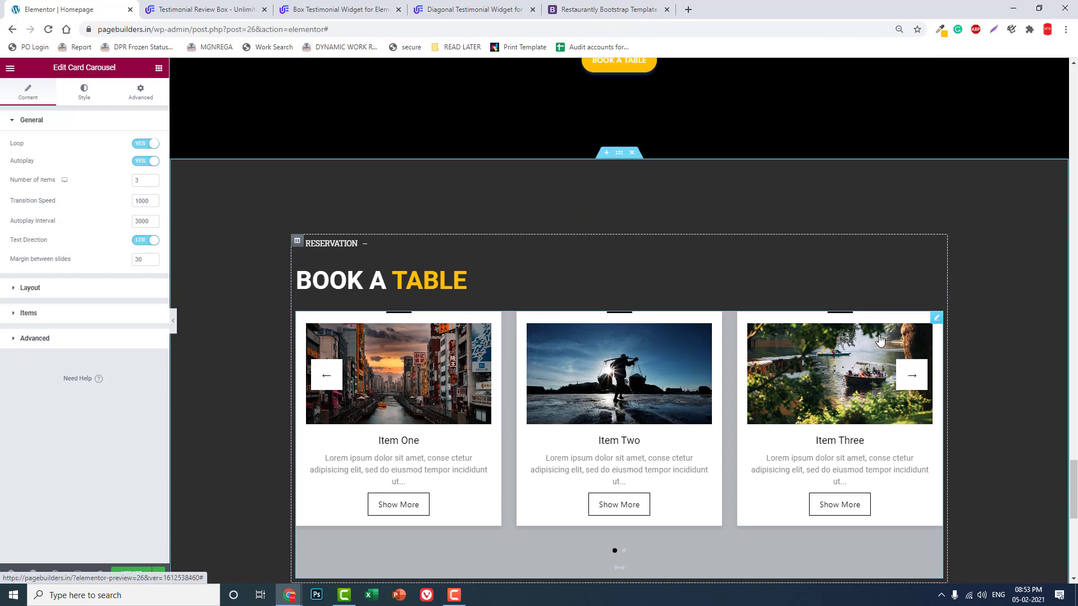
{"action": "scroll", "coordinate": [815, 337], "scroll_direction": "down", "scroll_amount": 1}
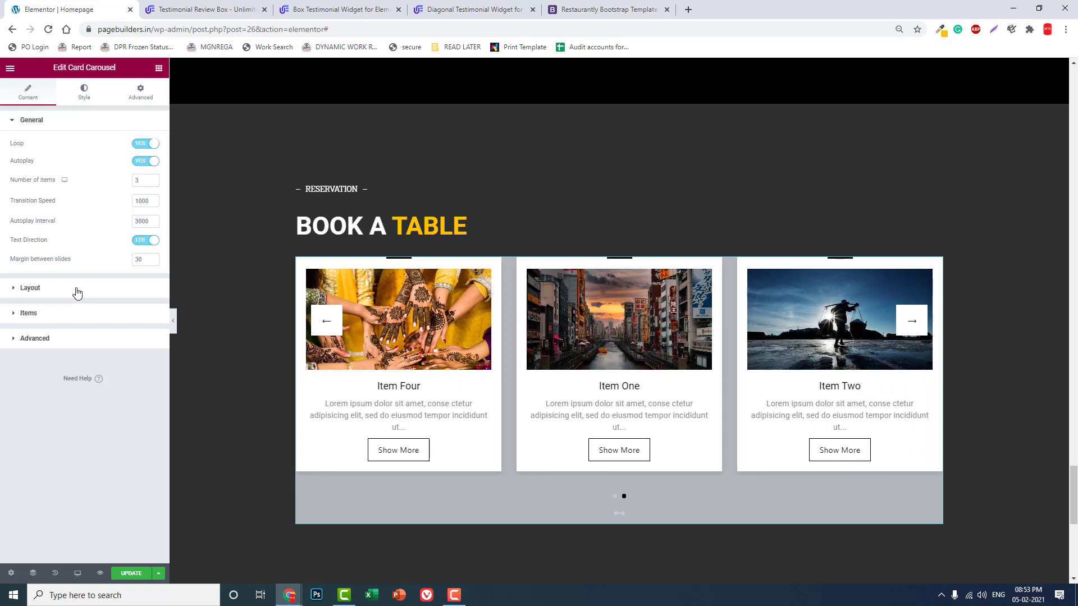
Hide the arrows, image, title and button in the Card Carousel's layout, leaving bullets and text shown
{"action": "left_click", "coordinate": [77, 289]}
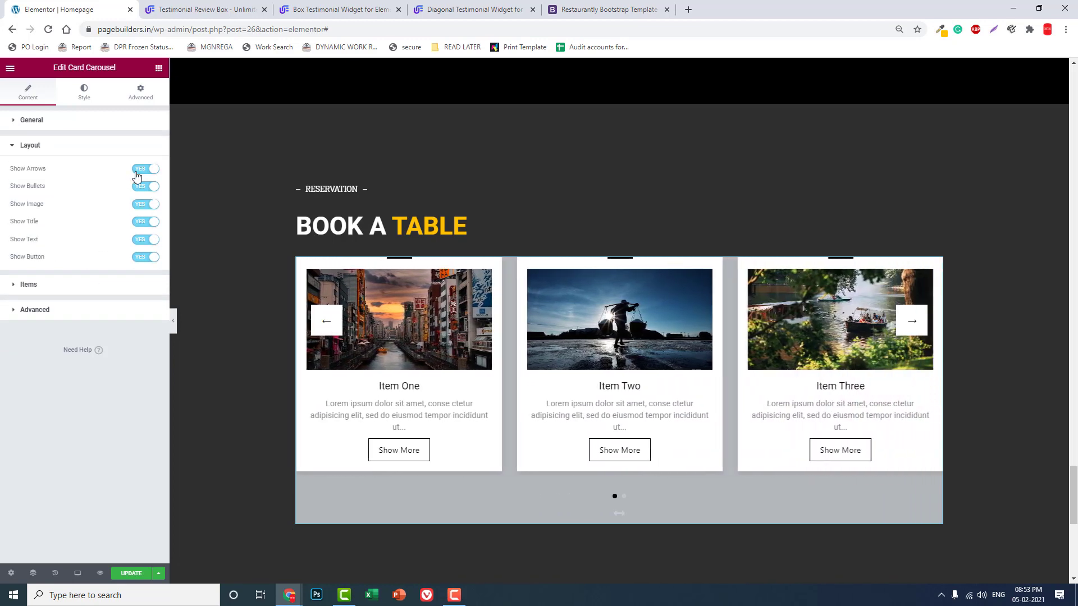
{"action": "left_click", "coordinate": [136, 173]}
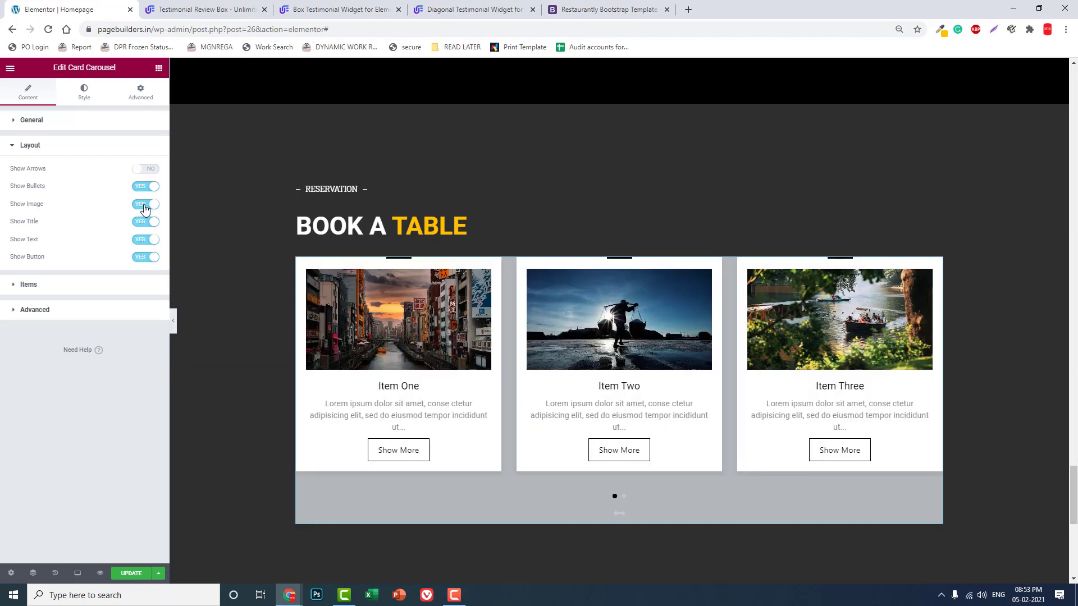
{"action": "left_click", "coordinate": [144, 206]}
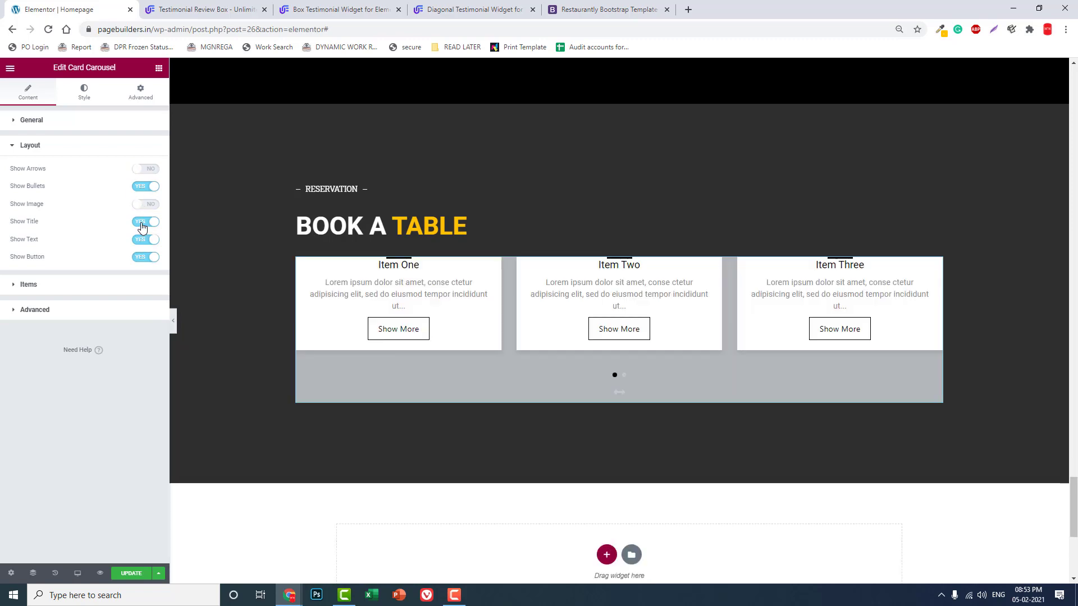
{"action": "left_click", "coordinate": [142, 224]}
{"action": "left_click", "coordinate": [141, 258]}
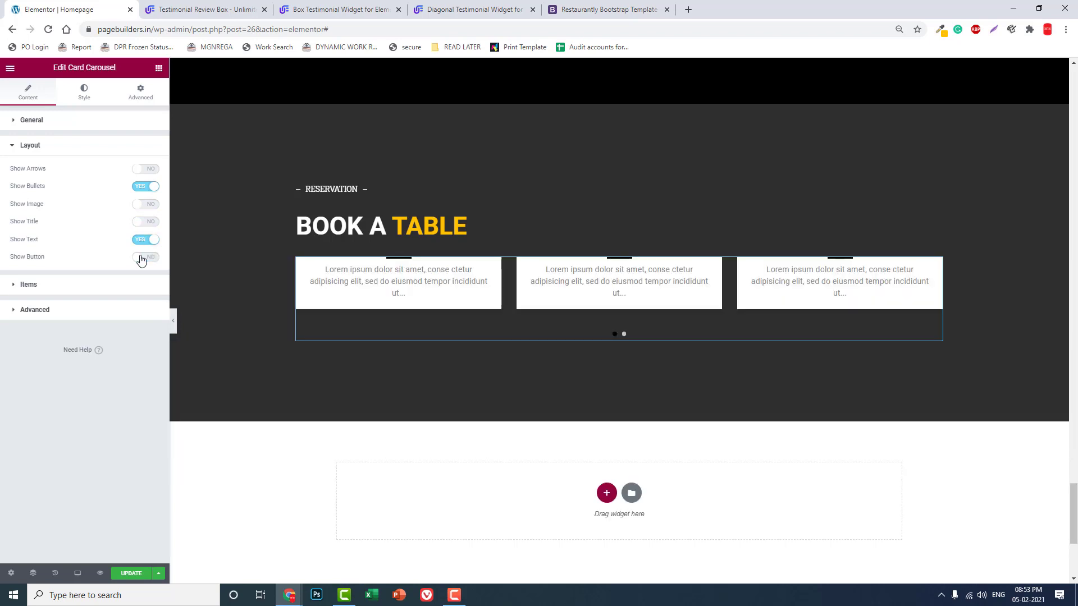
Delete Item Two, Item Three and Item Four from the Card Carousel, keeping only Item One
{"action": "left_click", "coordinate": [74, 289]}
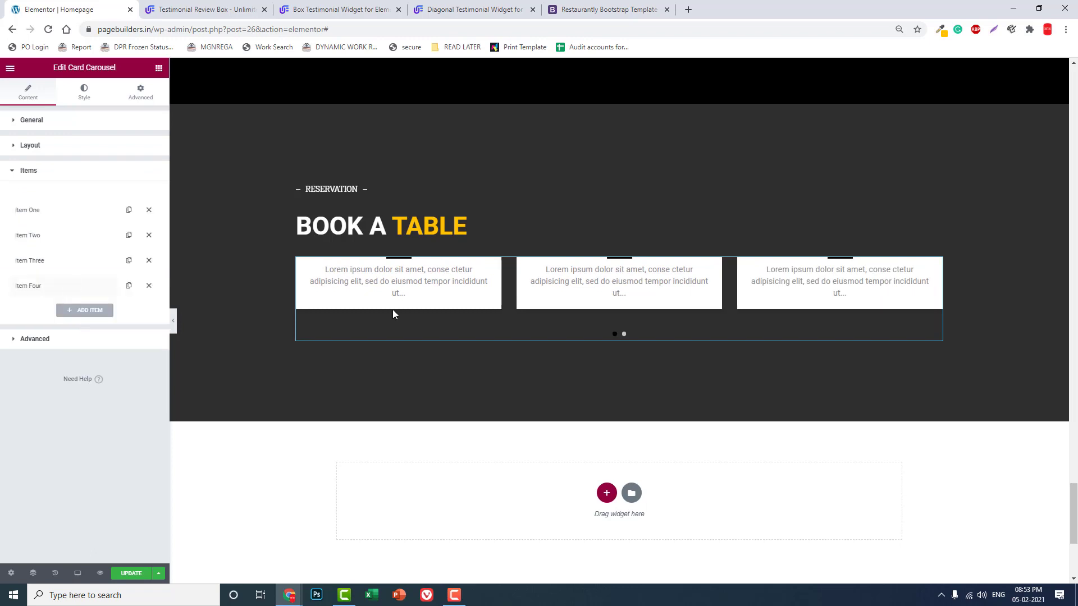
{"action": "left_click", "coordinate": [149, 234]}
{"action": "left_click", "coordinate": [149, 235]}
{"action": "left_click", "coordinate": [148, 234]}
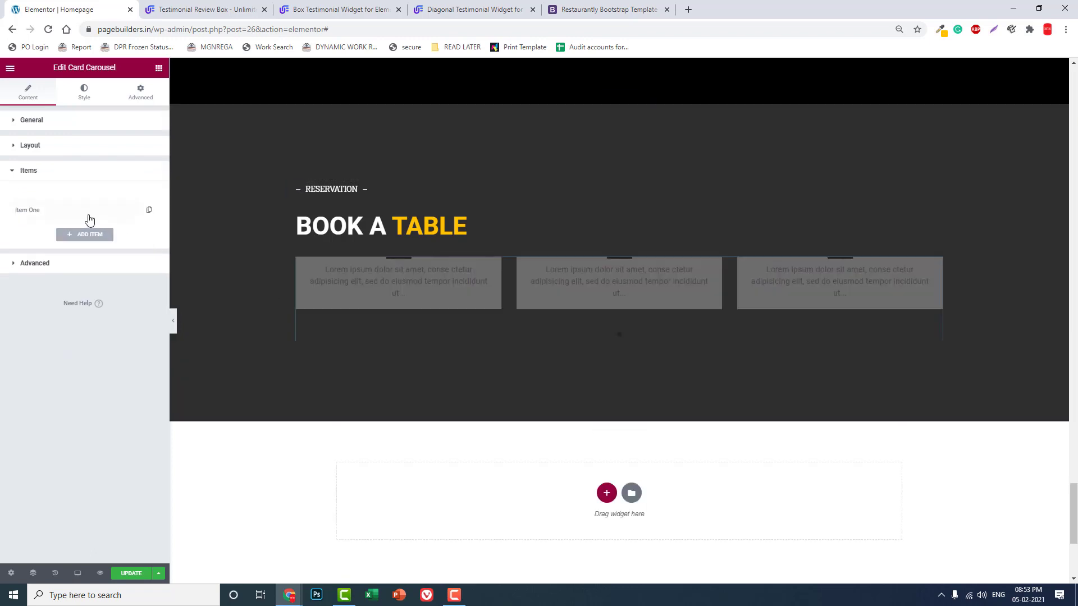
Clear the title, content, button text and image of the remaining carousel item
{"action": "left_click", "coordinate": [90, 218]}
{"action": "left_click_drag", "start_coordinate": [108, 235], "coordinate": [2, 238]}
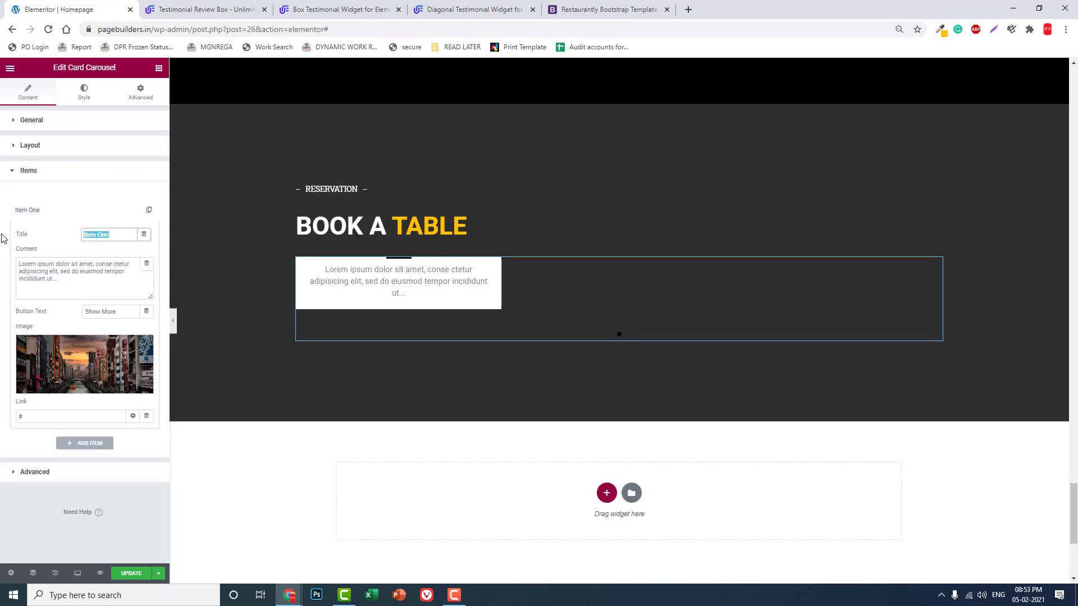
{"action": "key", "text": "BackSpace"}
{"action": "triple_click", "coordinate": [130, 314]}
{"action": "key", "text": "BackSpace"}
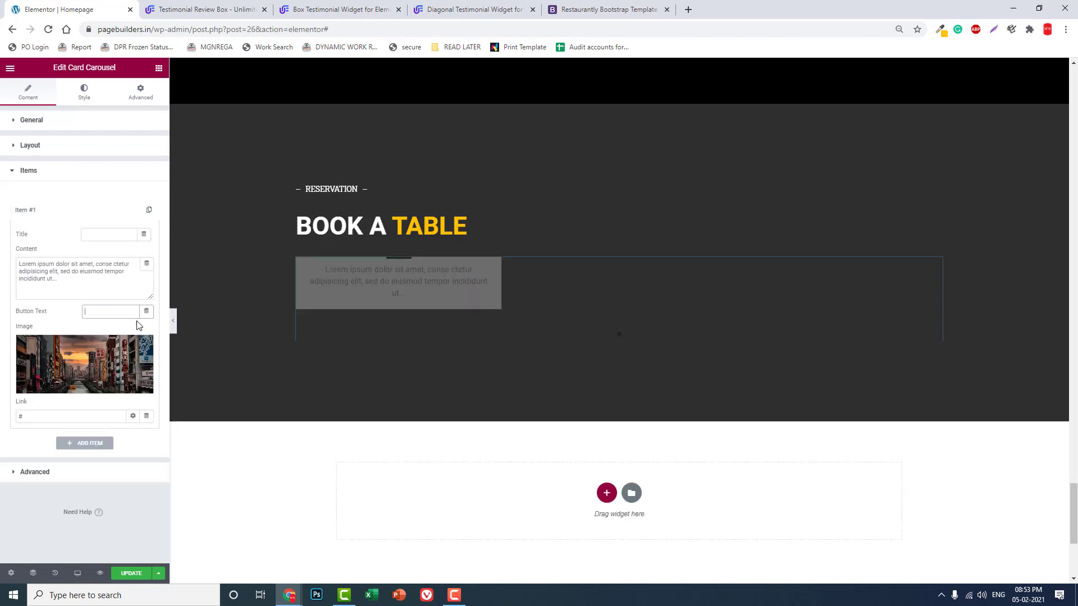
{"action": "left_click", "coordinate": [145, 347]}
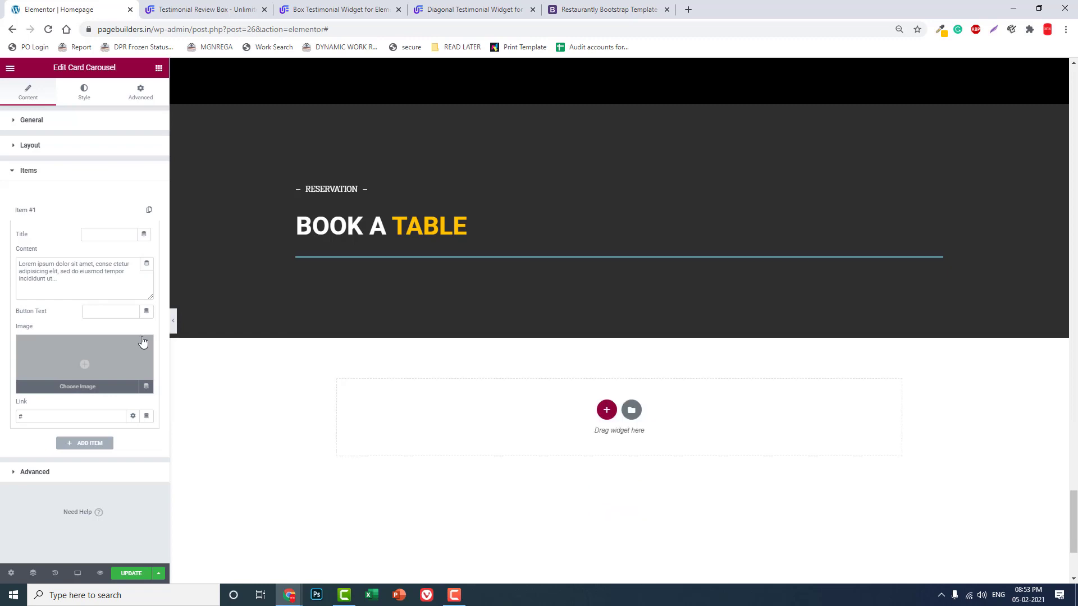
{"action": "triple_click", "coordinate": [113, 291]}
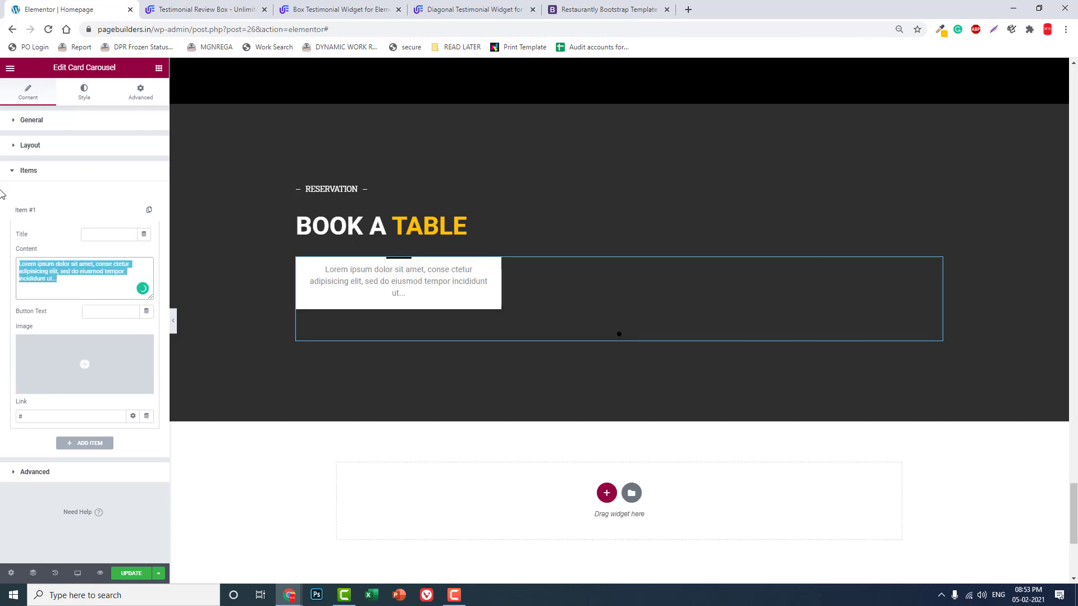
{"action": "key", "text": "BackSpace"}
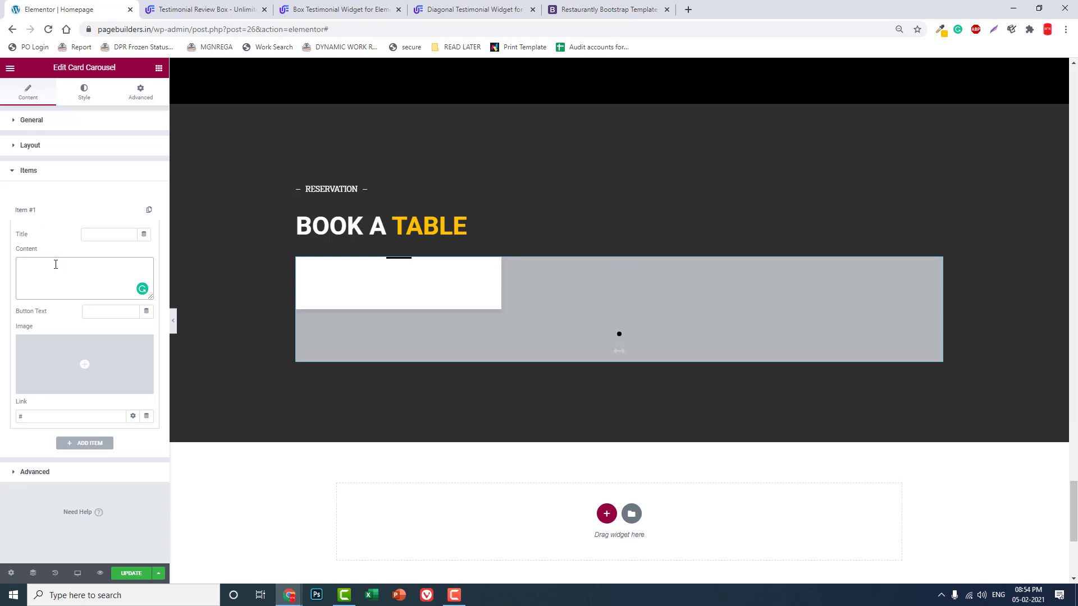
Open the WordPress dashboard in a separate browser tab and start a new AE Template
{"action": "right_click", "coordinate": [9, 68]}
{"action": "left_click", "coordinate": [7, 70]}
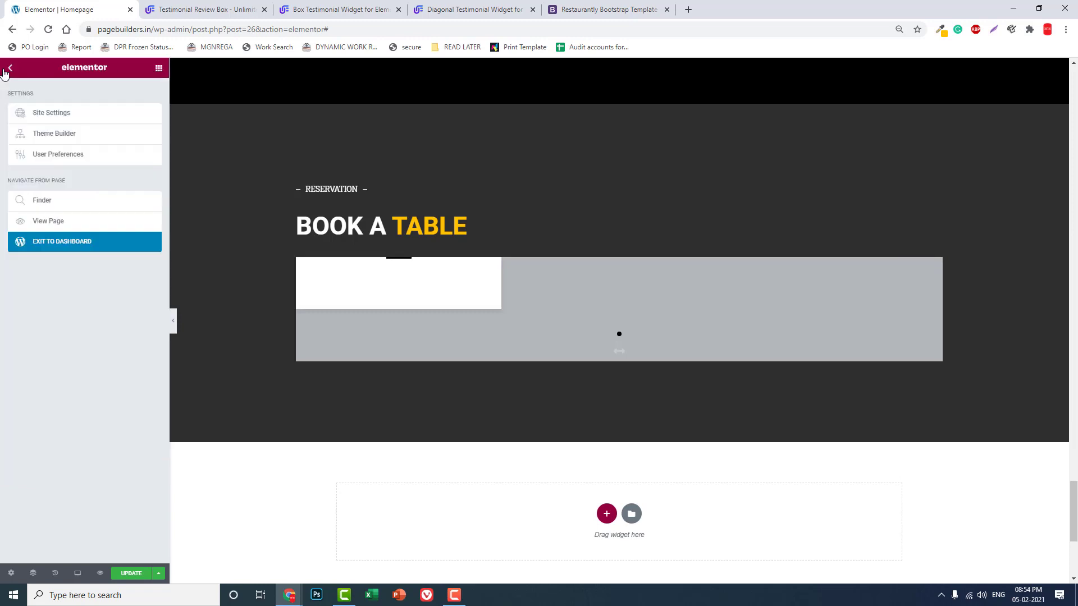
{"action": "left_click", "coordinate": [68, 247]}
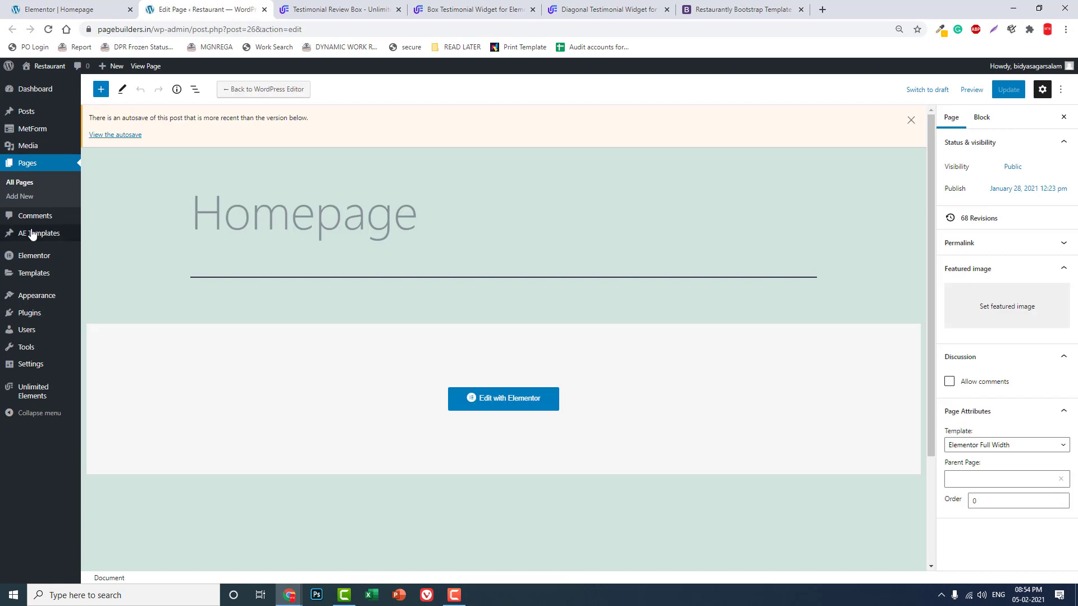
{"action": "mouse_move", "coordinate": [28, 233]}
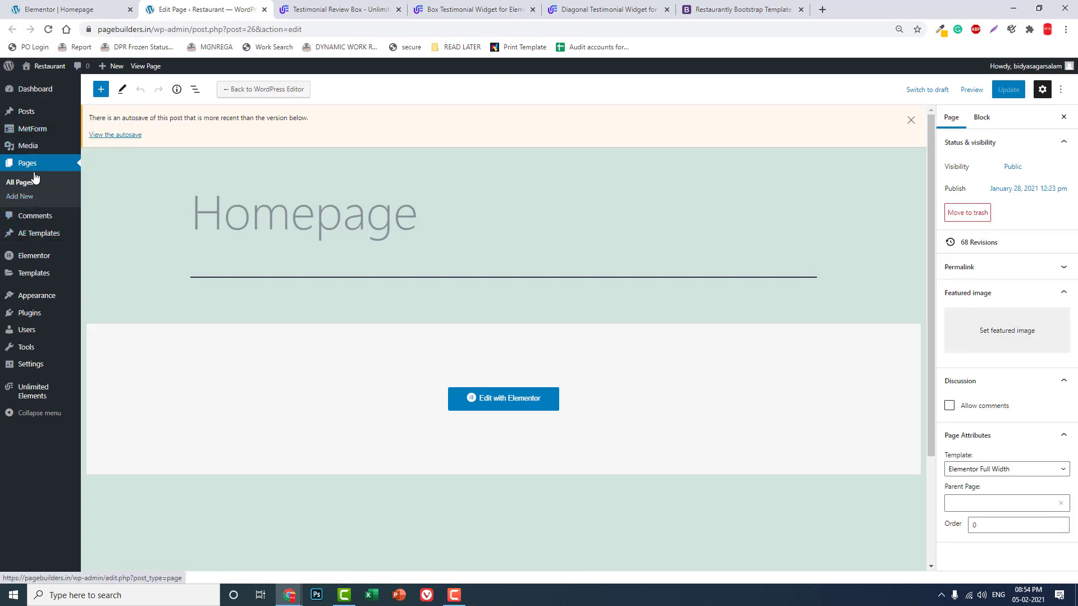
{"action": "left_click", "coordinate": [44, 235]}
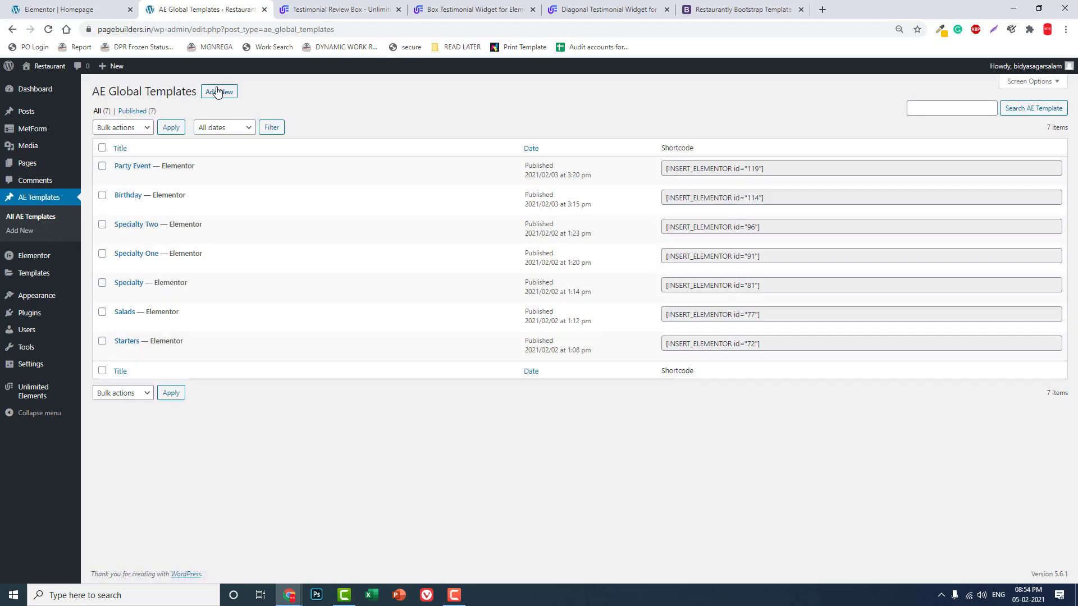
{"action": "left_click", "coordinate": [217, 92]}
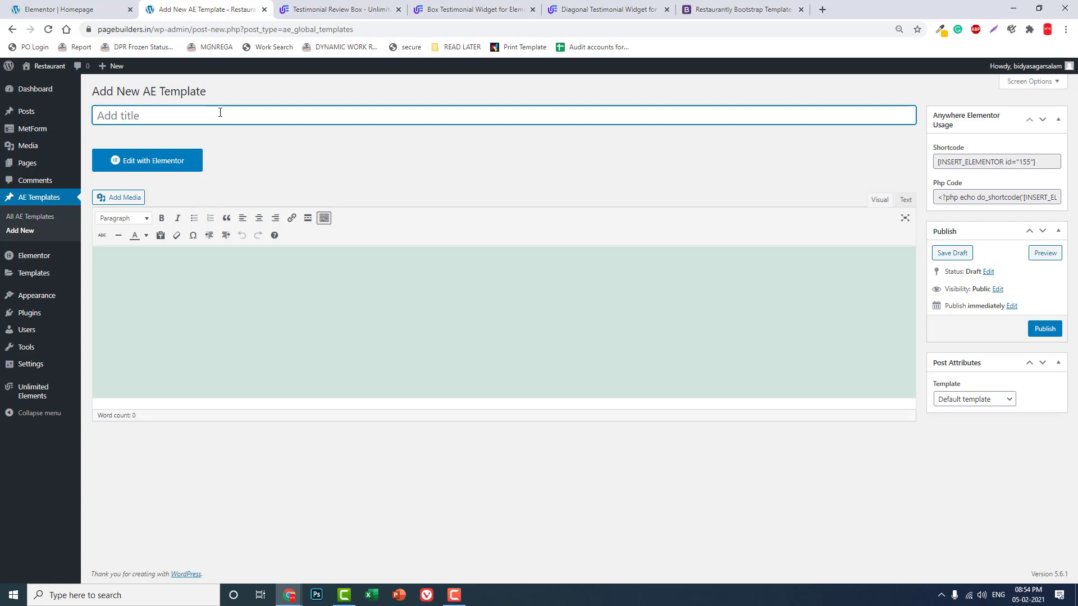
Title the new AE template "Testimonials 1", assign it the Elementor Canvas template and publish it
{"action": "type", "text": "Testinmo"}
{"action": "key", "text": "BackSpace"}
{"action": "key", "text": "BackSpace"}
{"action": "key", "text": "BackSpace"}
{"action": "type", "text": "mo"}
{"action": "left_click", "coordinate": [983, 399]}
{"action": "left_click", "coordinate": [966, 422]}
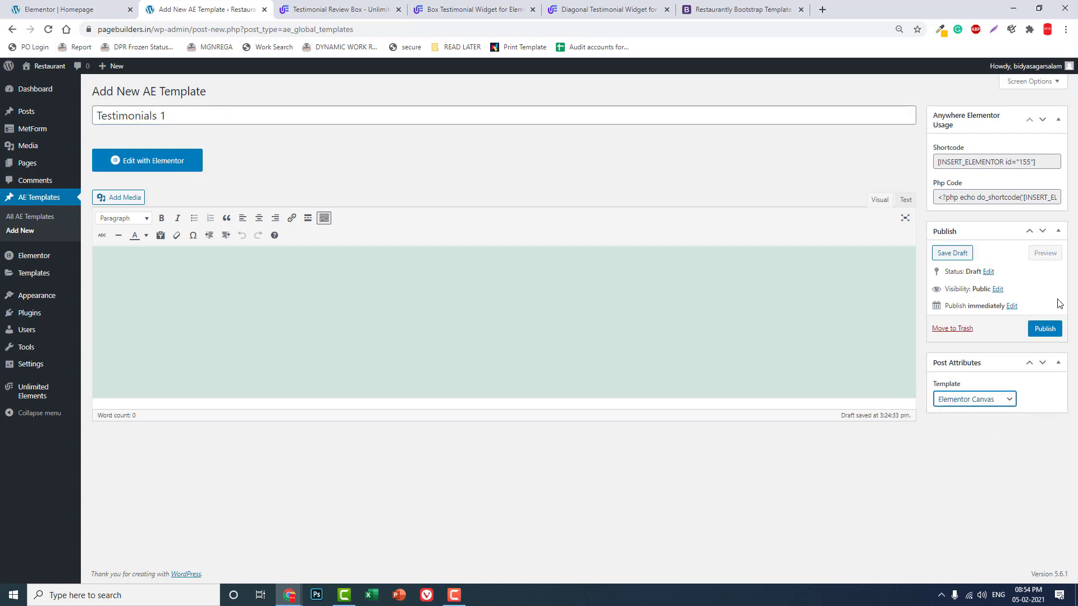
{"action": "left_click", "coordinate": [1054, 329]}
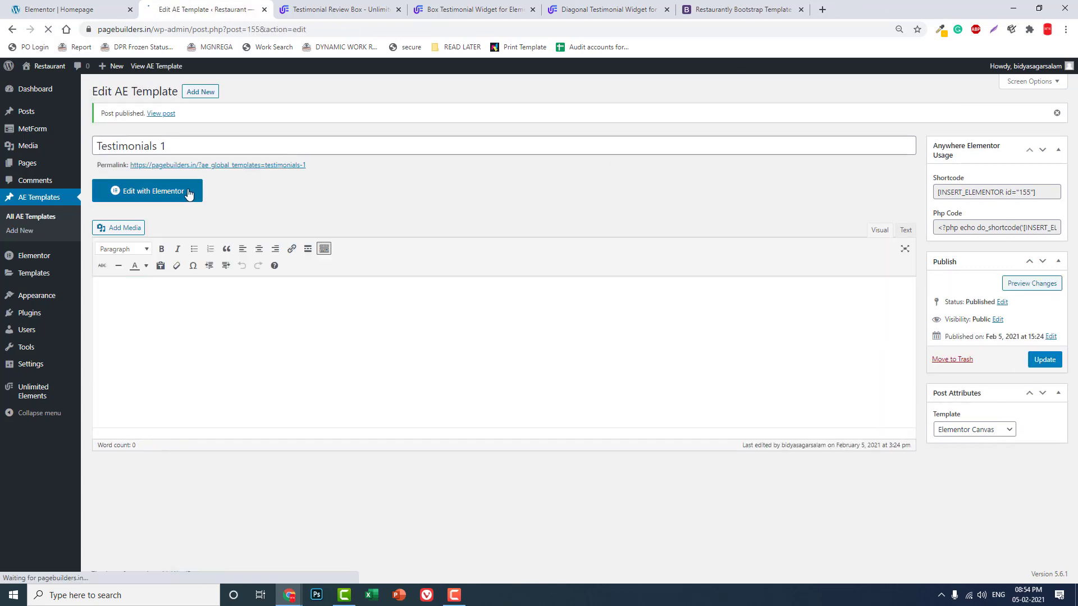
Open the Testimonials 1 template for editing in Elementor and close the three testimonial widget reference pages
{"action": "left_click", "coordinate": [188, 192]}
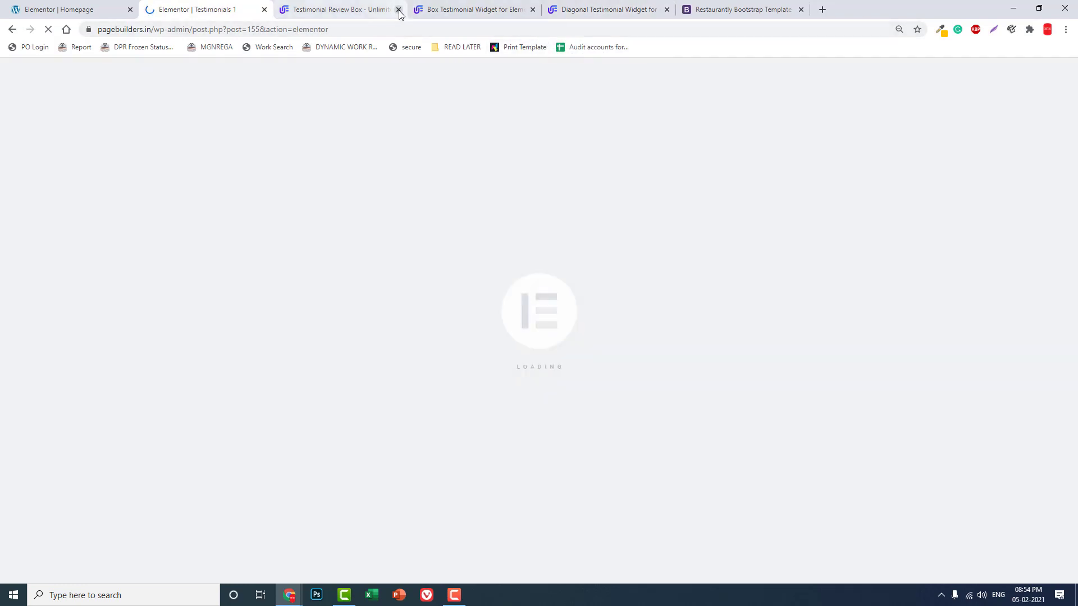
{"action": "left_click", "coordinate": [398, 9]}
{"action": "left_click", "coordinate": [398, 10]}
{"action": "left_click", "coordinate": [398, 9]}
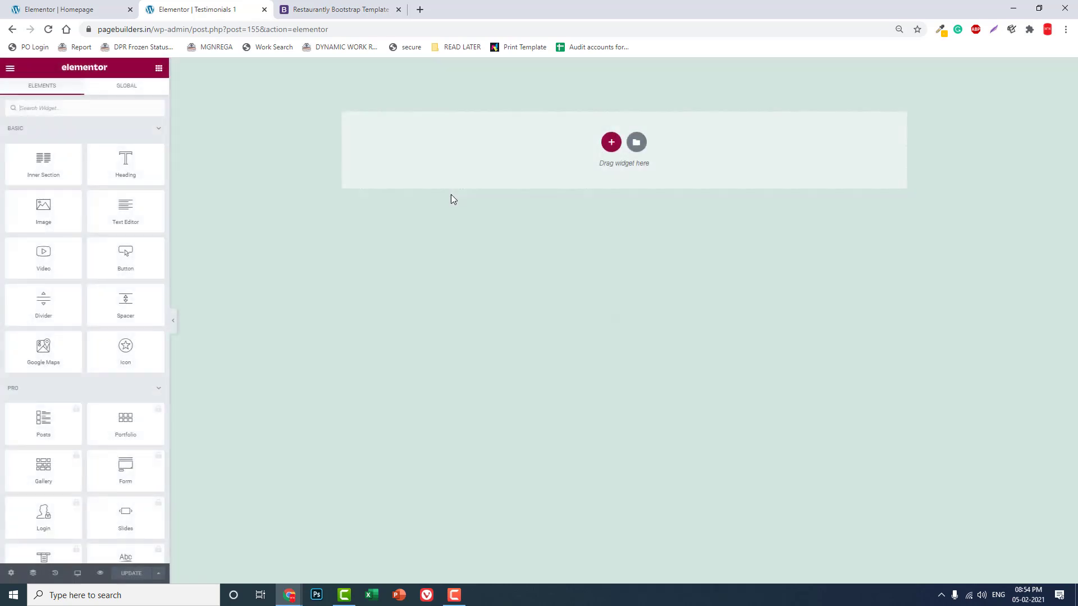
Add a single-column section to the Testimonials 1 template and place a Box Testimonial widget in it
{"action": "left_click", "coordinate": [610, 142]}
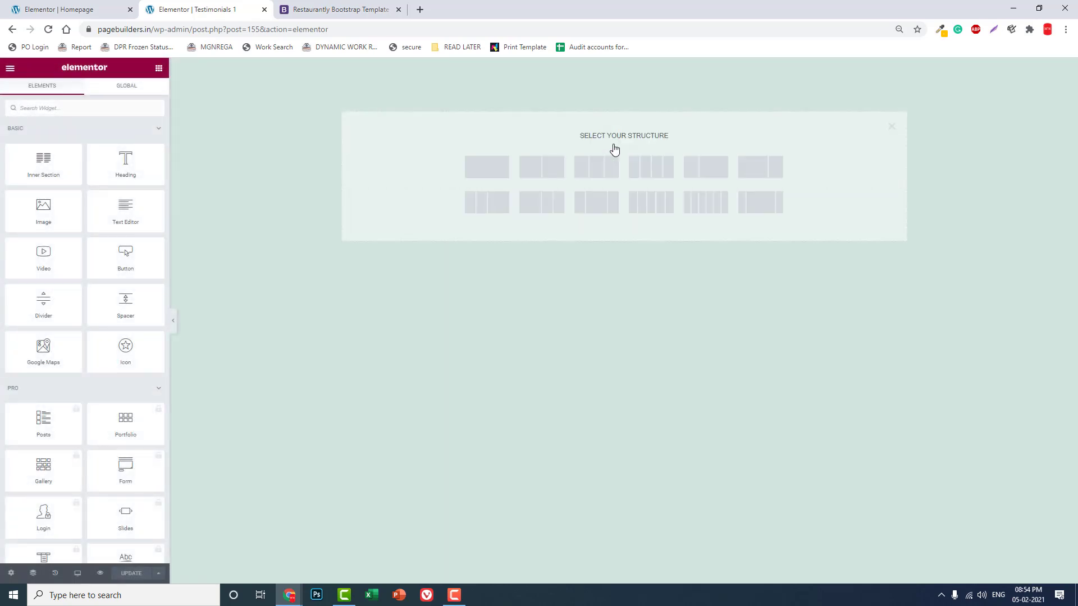
{"action": "left_click", "coordinate": [509, 171]}
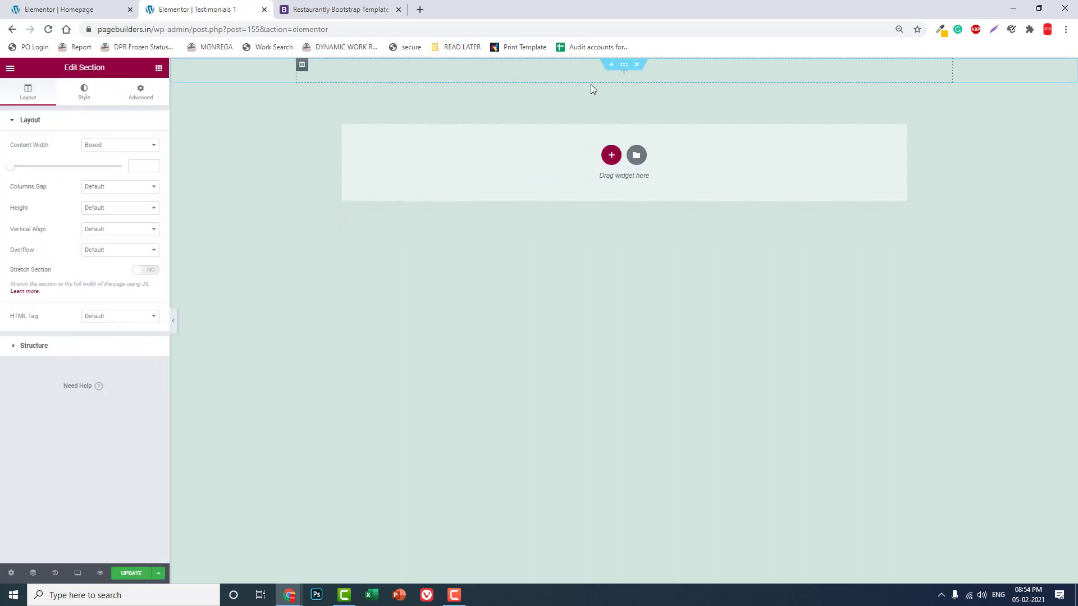
{"action": "left_click", "coordinate": [159, 68]}
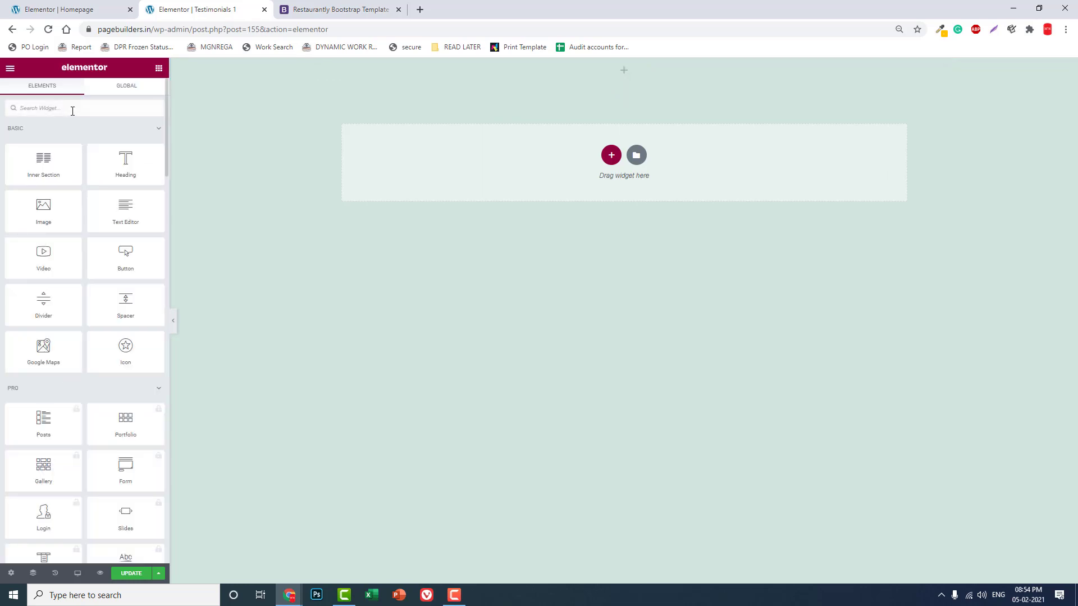
{"action": "type", "text": "tes"}
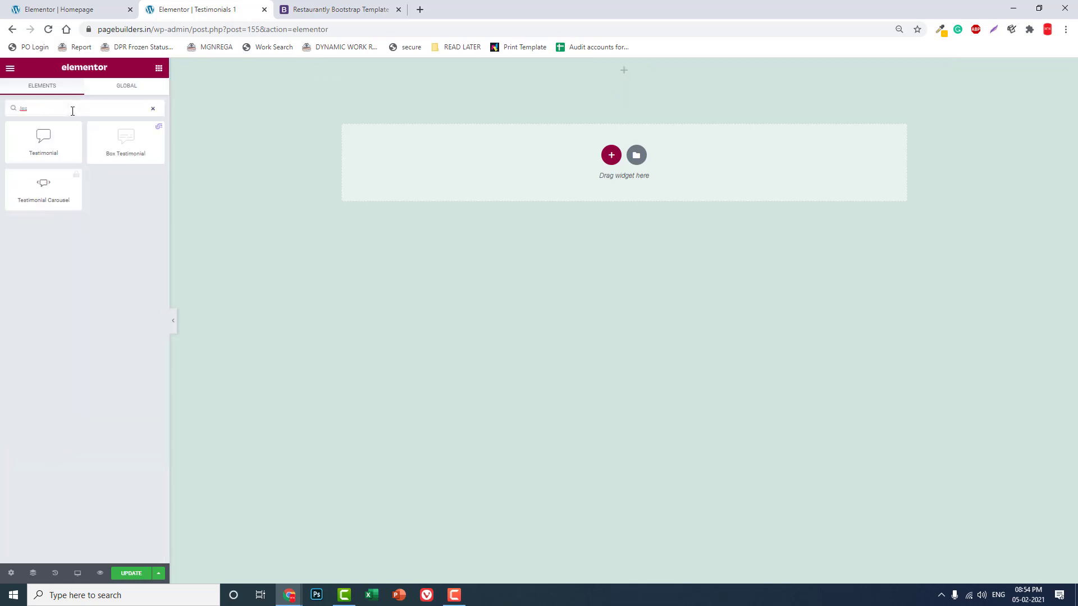
{"action": "left_click_drag", "start_coordinate": [126, 141], "coordinate": [622, 73]}
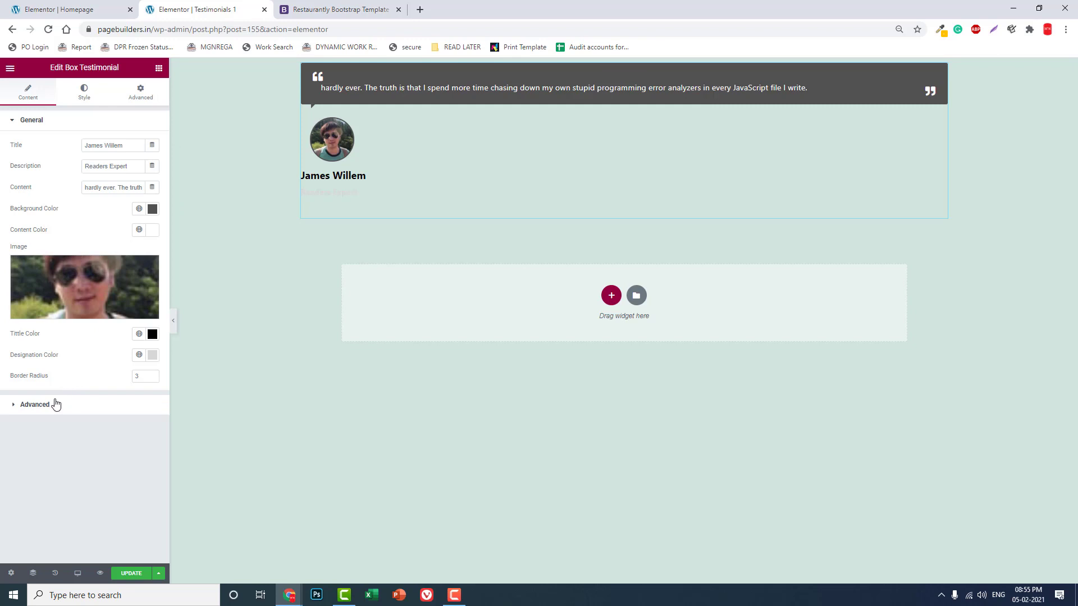
Set the Box Testimonial's title style color to the yellow #ffc200 copied from the color picker extension's history
{"action": "left_click", "coordinate": [82, 99]}
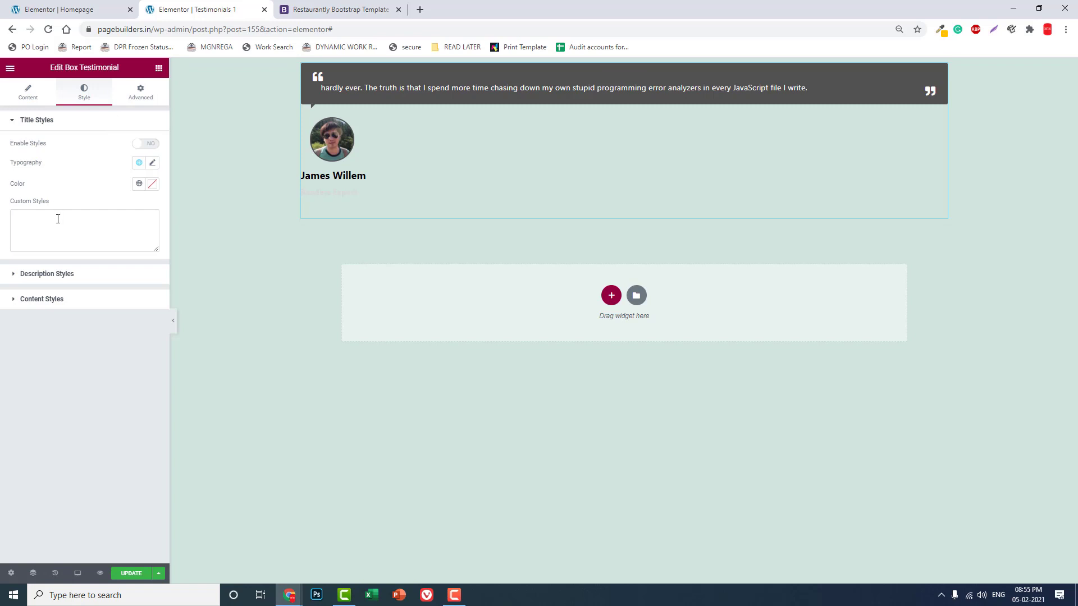
{"action": "left_click", "coordinate": [151, 190]}
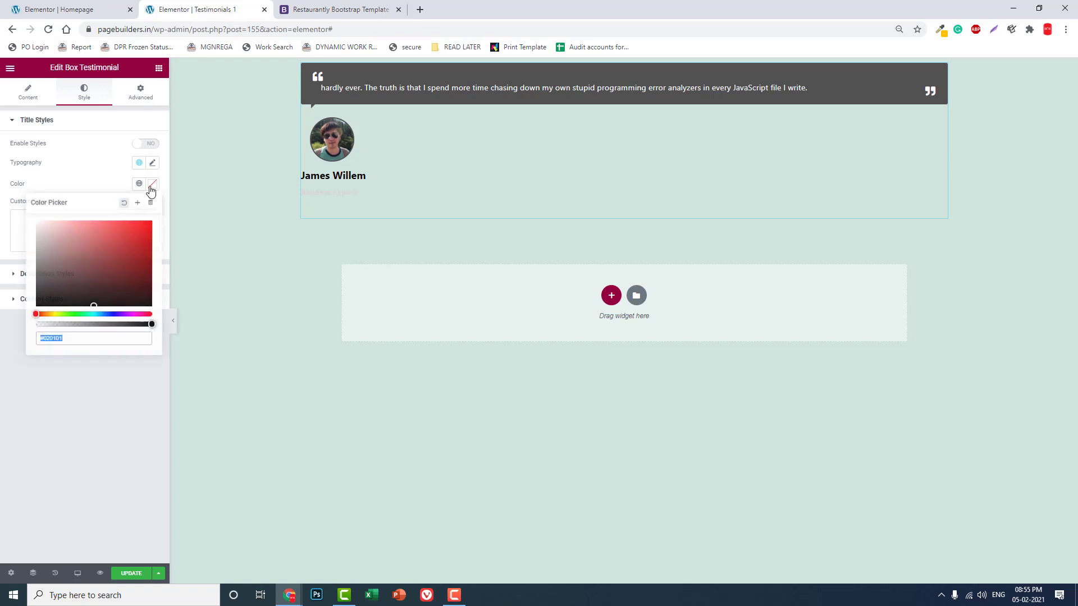
{"action": "left_click", "coordinate": [942, 31]}
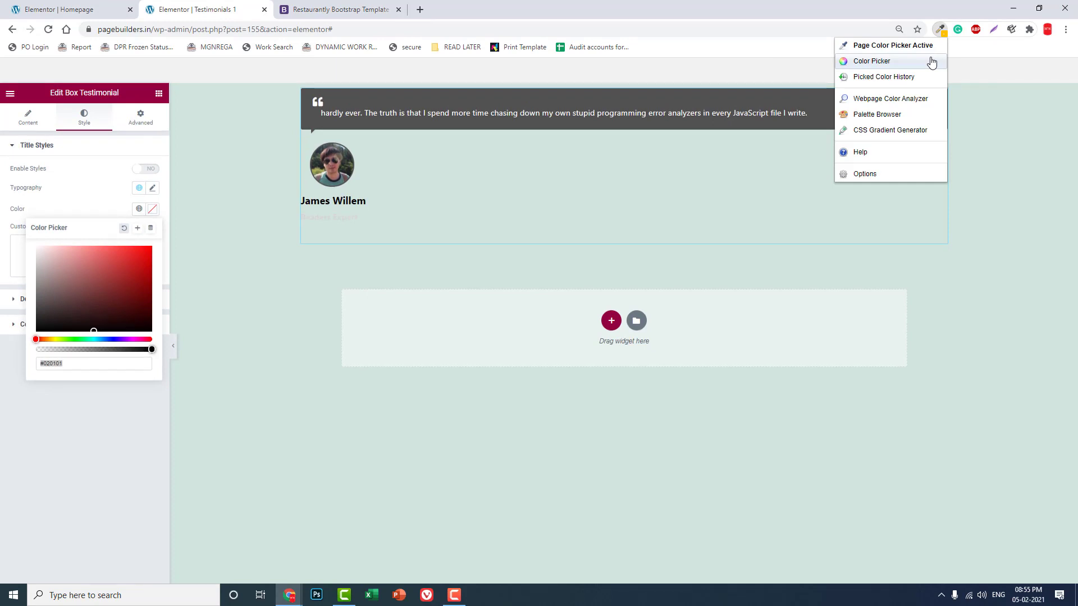
{"action": "left_click", "coordinate": [931, 62]}
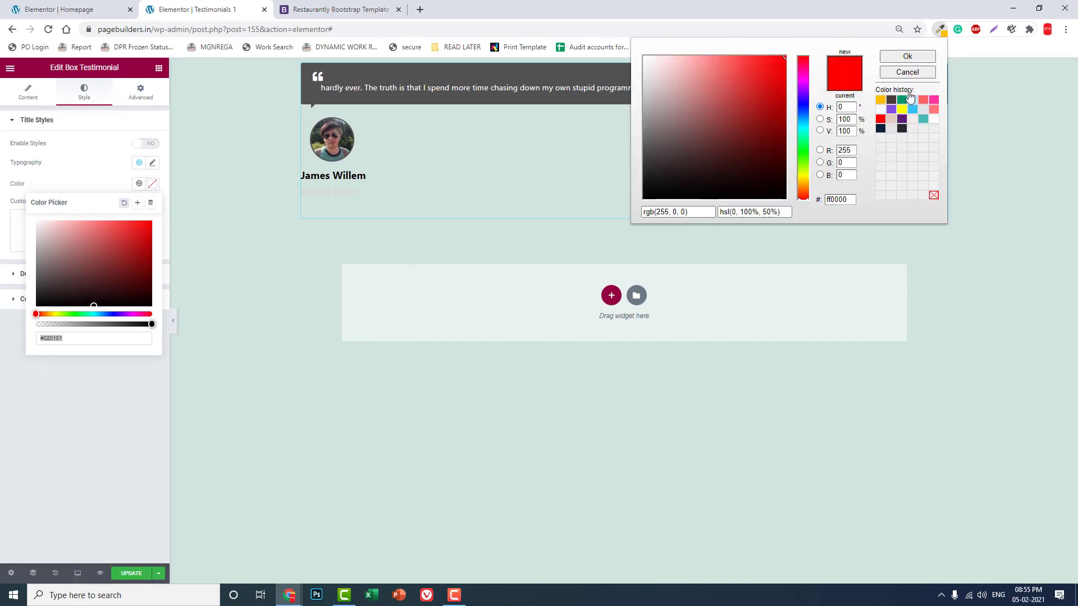
{"action": "left_click", "coordinate": [907, 72]}
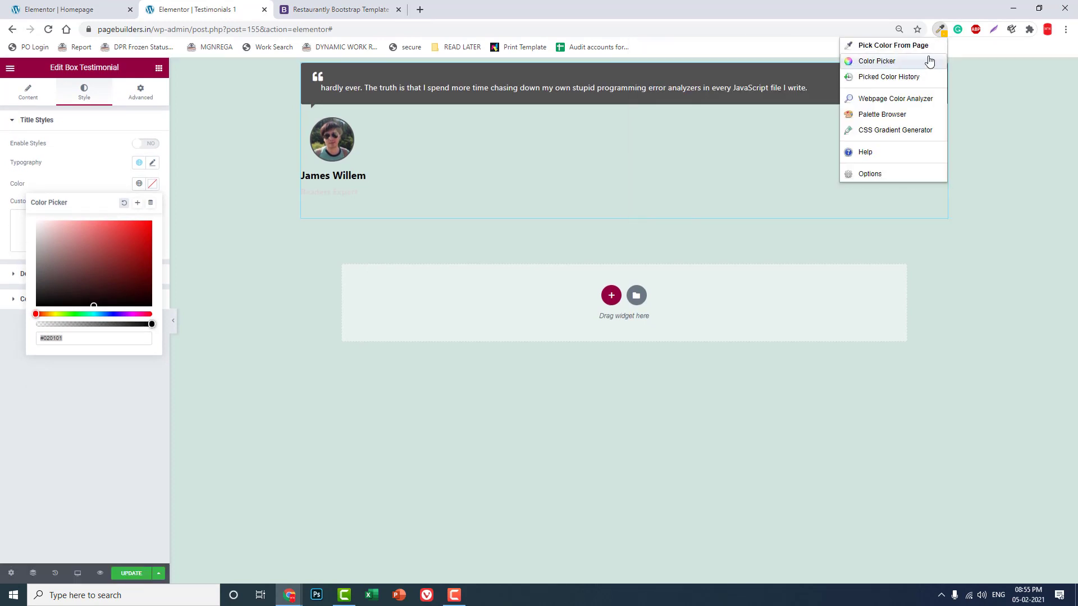
{"action": "left_click", "coordinate": [908, 78]}
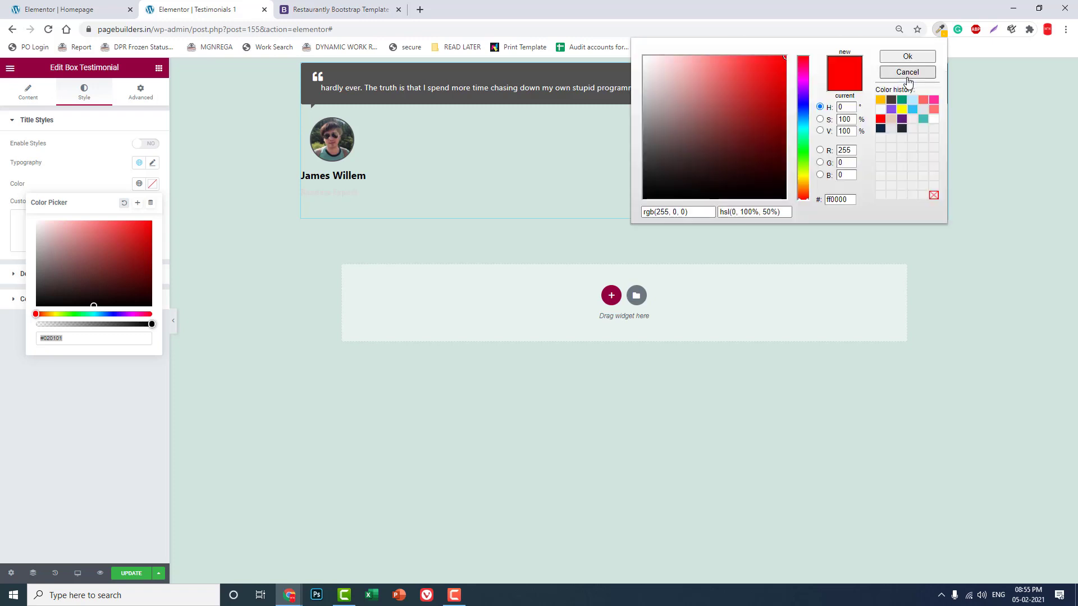
{"action": "left_click", "coordinate": [885, 101]}
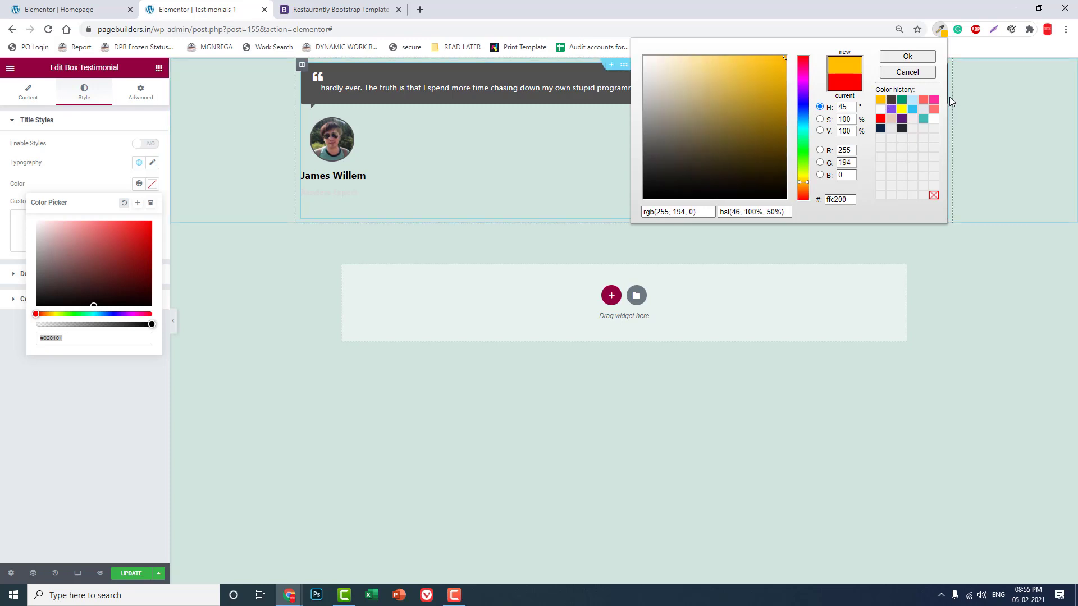
{"action": "left_click_drag", "start_coordinate": [838, 198], "coordinate": [825, 199]}
{"action": "key", "text": "ctrl+c"}
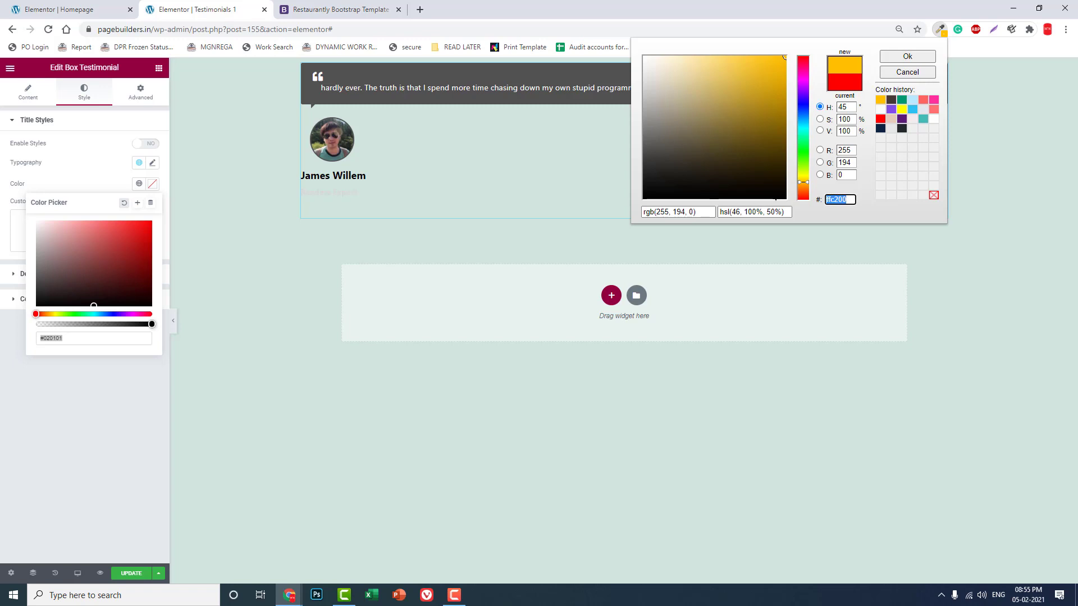
{"action": "left_click", "coordinate": [87, 344]}
{"action": "key", "text": "ctrl+v"}
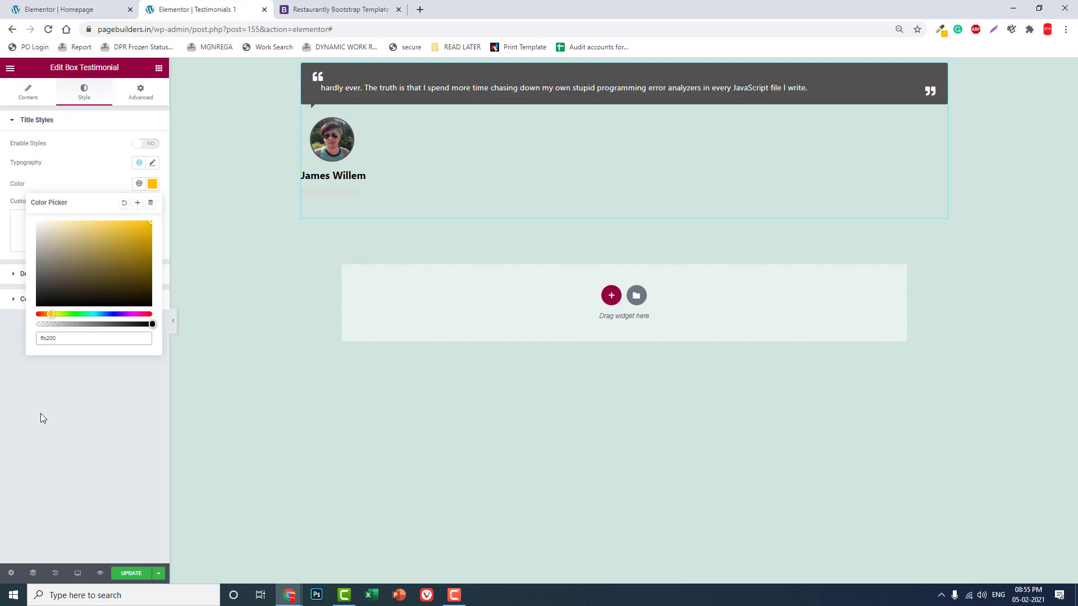
{"action": "left_click", "coordinate": [40, 413]}
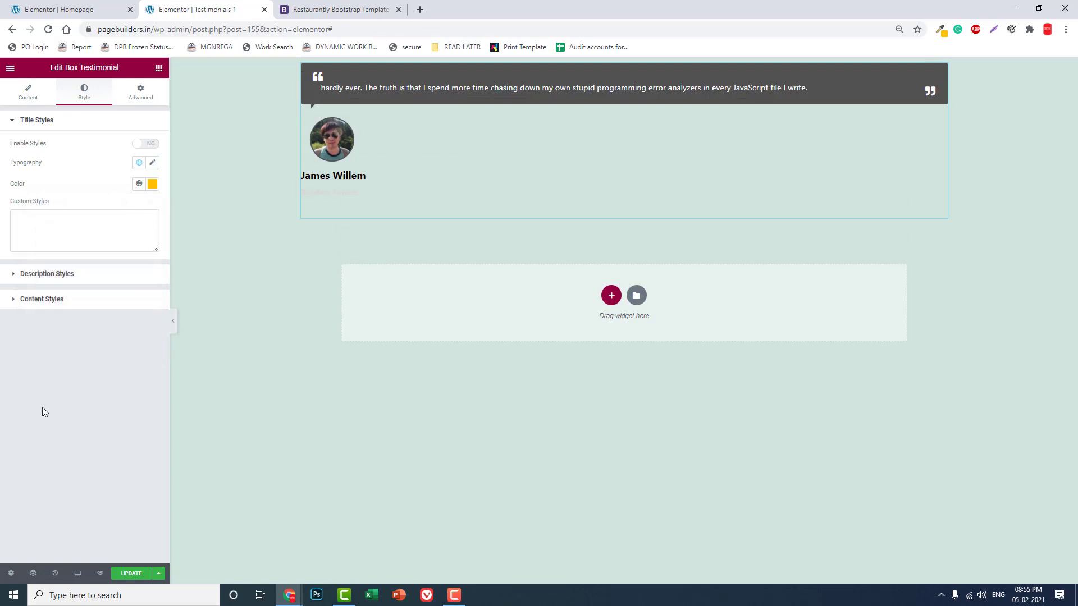
Check the Restaurantly testimonials for reference and set the Box Testimonial's content style color to white, #FFFFFF
{"action": "left_click", "coordinate": [71, 280]}
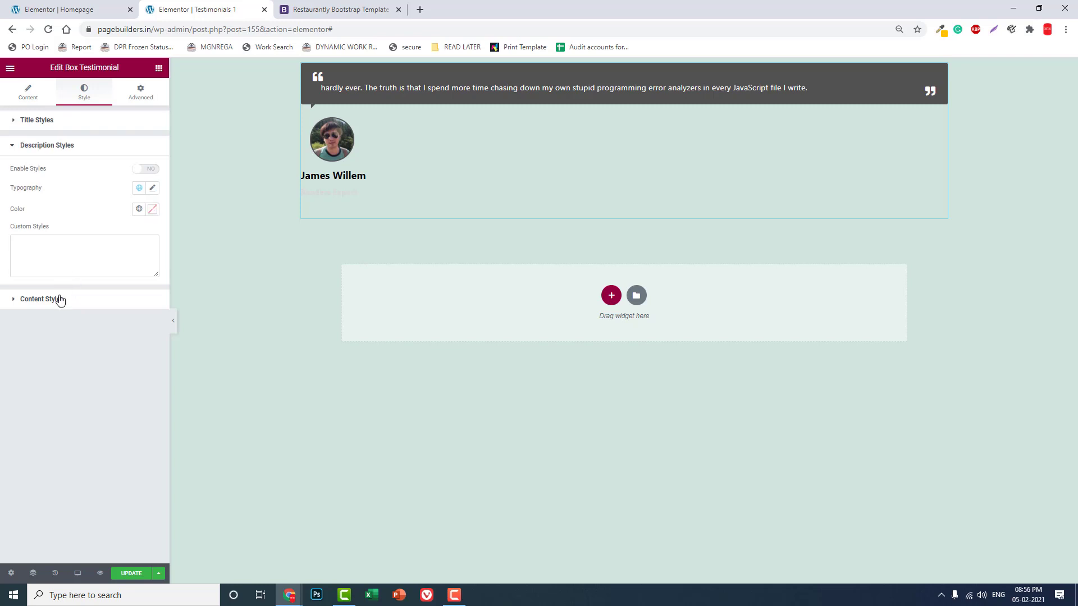
{"action": "left_click", "coordinate": [60, 301]}
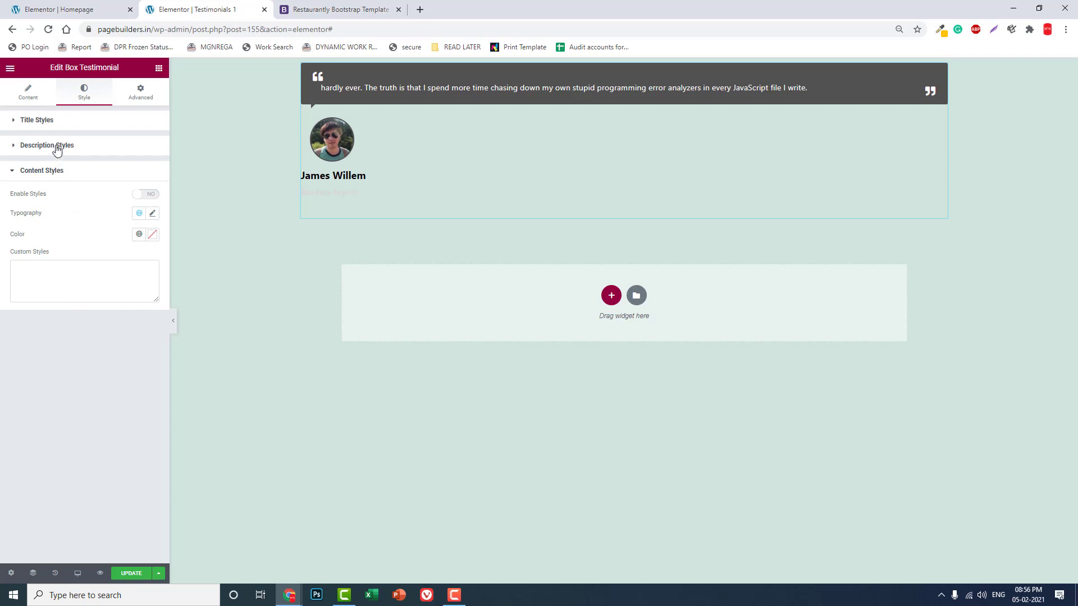
{"action": "left_click", "coordinate": [331, 5]}
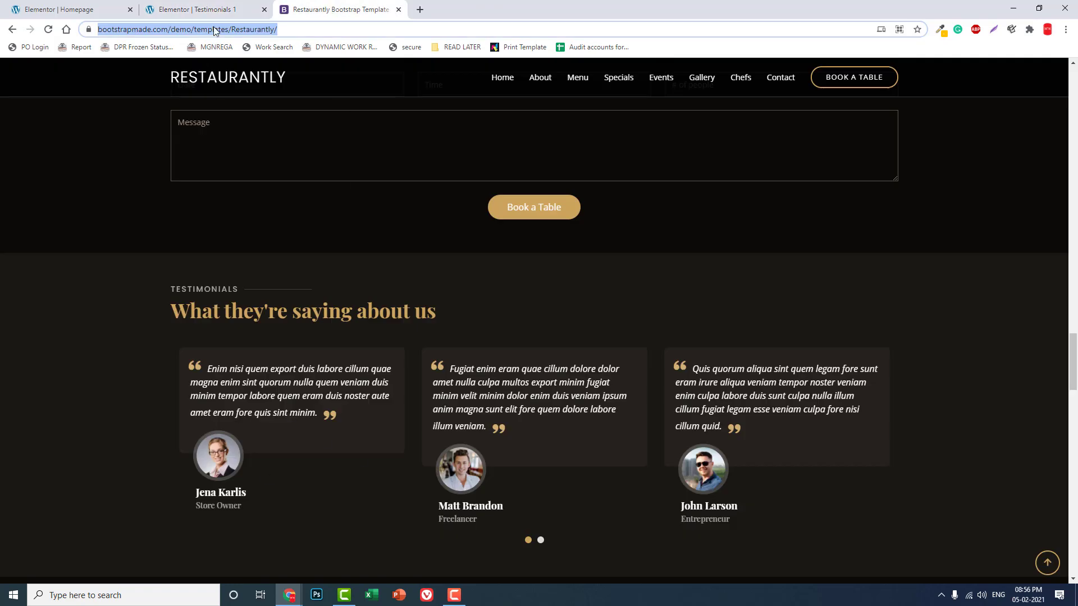
{"action": "left_click", "coordinate": [215, 8]}
{"action": "left_click", "coordinate": [153, 235]}
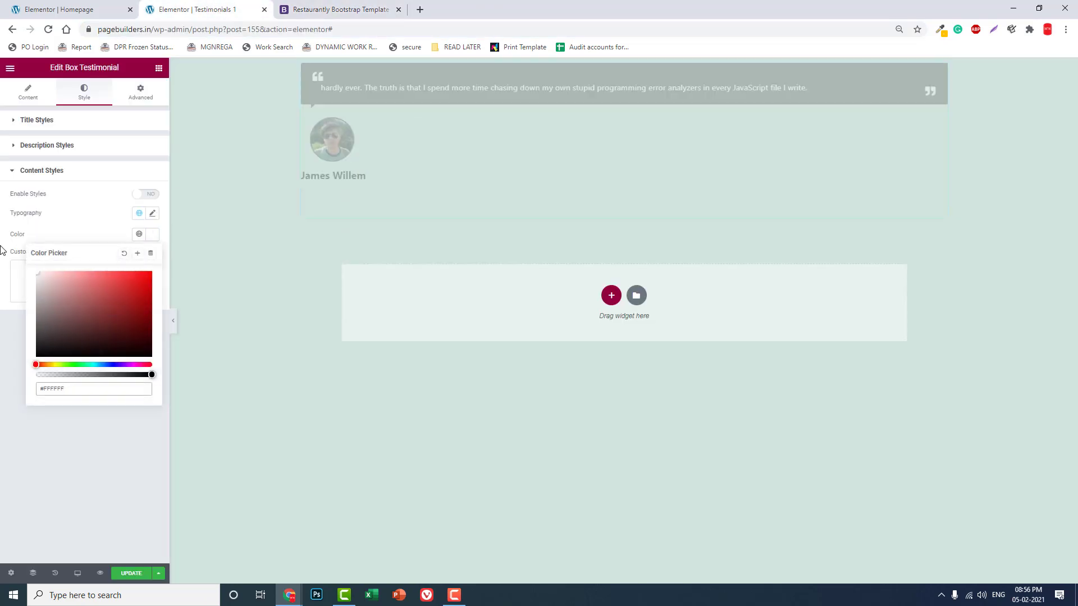
Set the Box Testimonial's description style color to white, #FFFFFF, and enable the description styles
{"action": "left_click", "coordinate": [3, 388]}
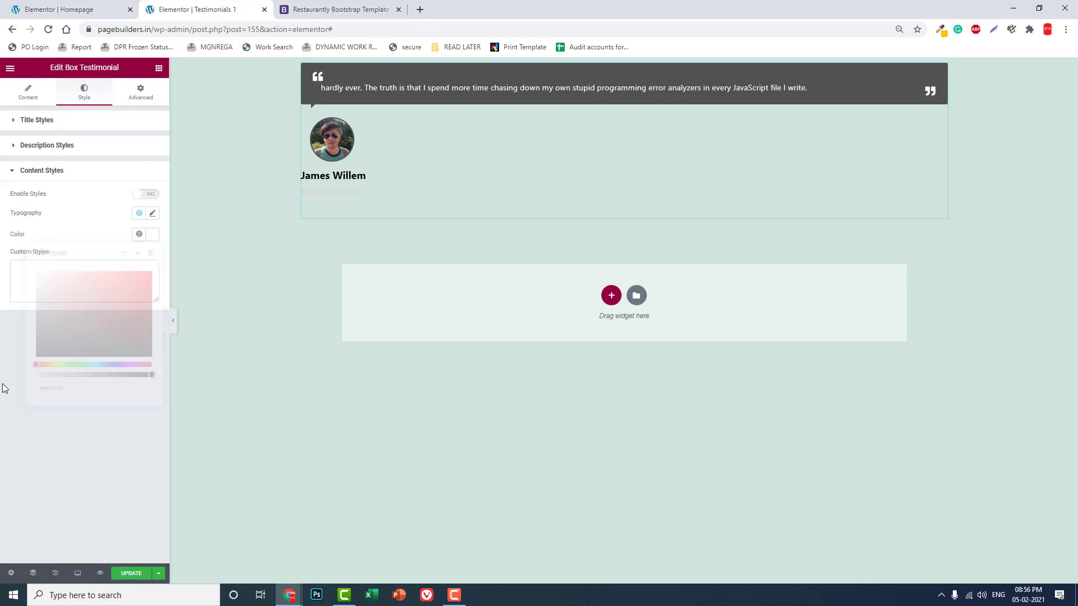
{"action": "left_click", "coordinate": [77, 150]}
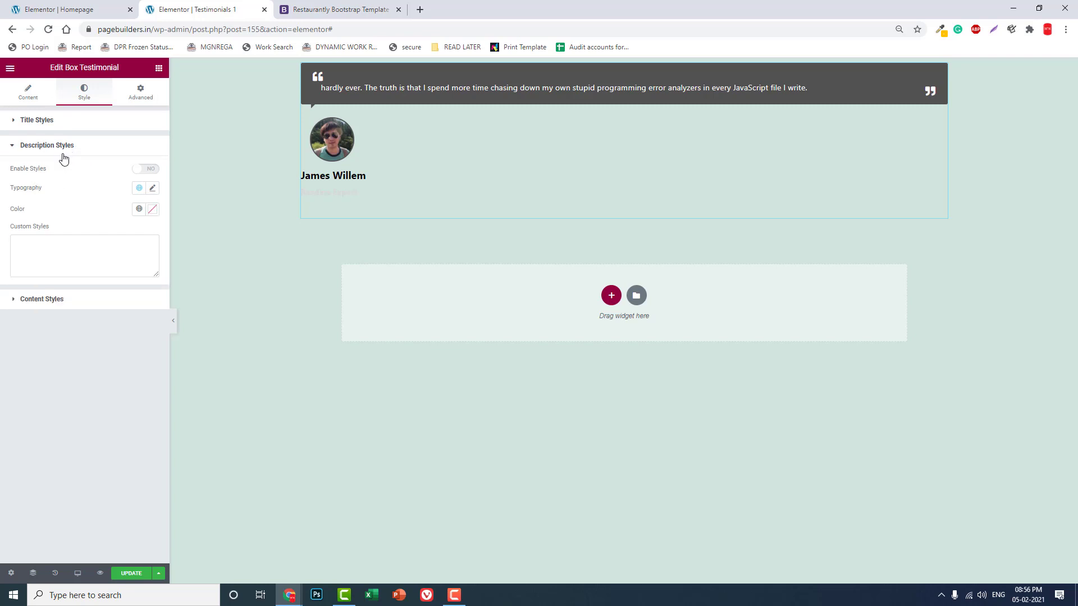
{"action": "left_click", "coordinate": [153, 210]}
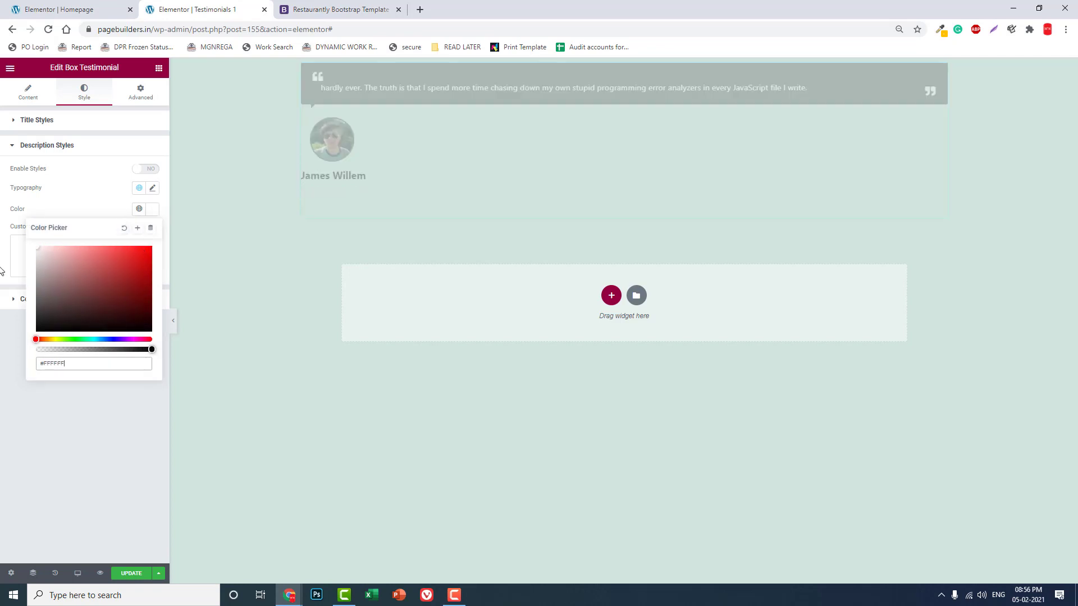
{"action": "left_click", "coordinate": [32, 456]}
{"action": "left_click", "coordinate": [147, 170]}
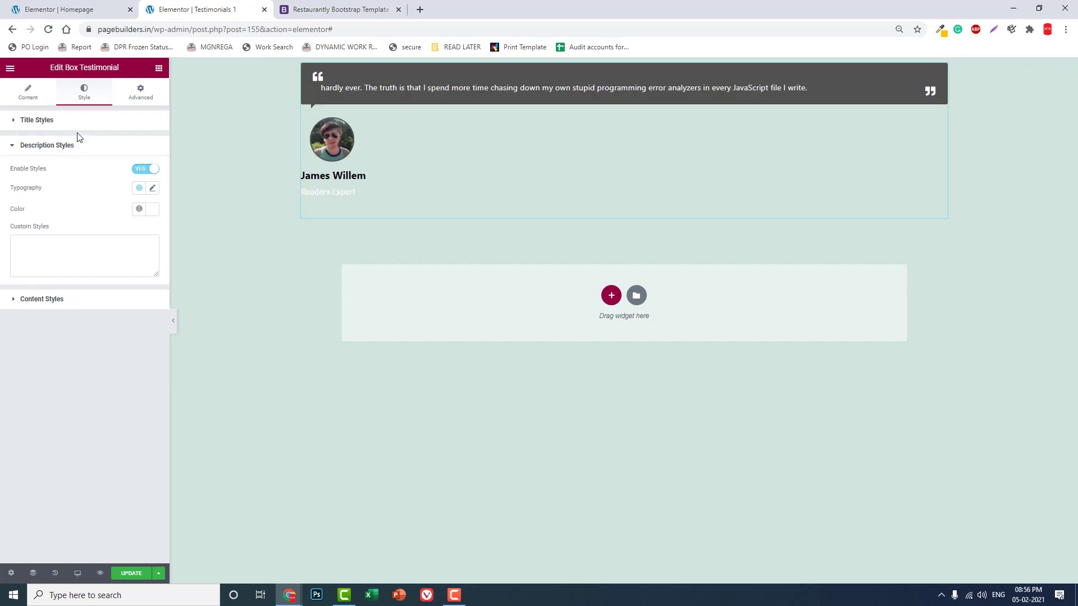
Enable the content styles and the title styles of the Box Testimonial
{"action": "left_click", "coordinate": [53, 299]}
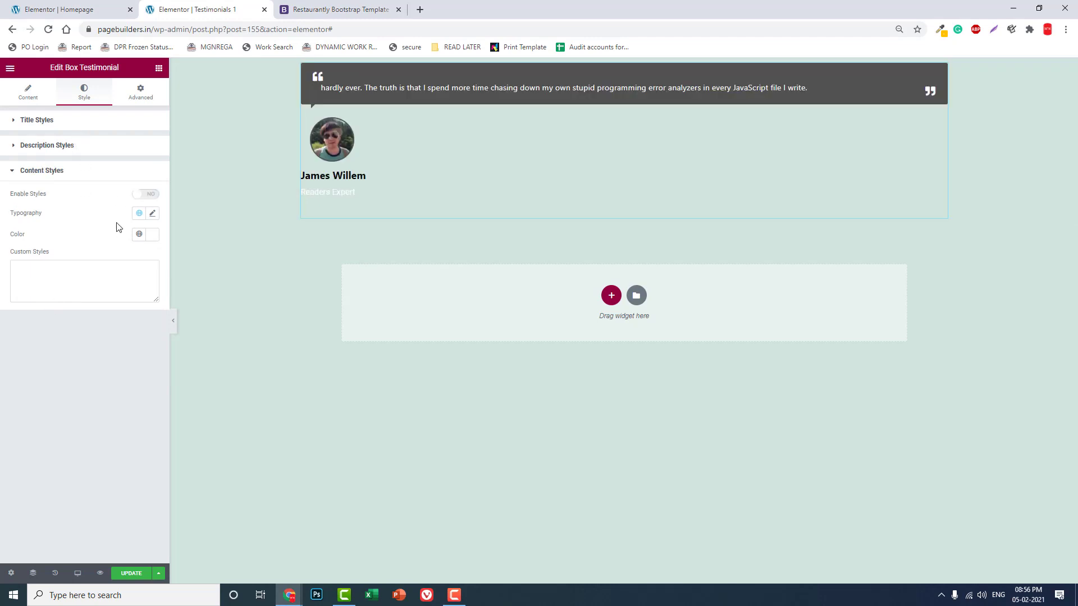
{"action": "left_click", "coordinate": [142, 195]}
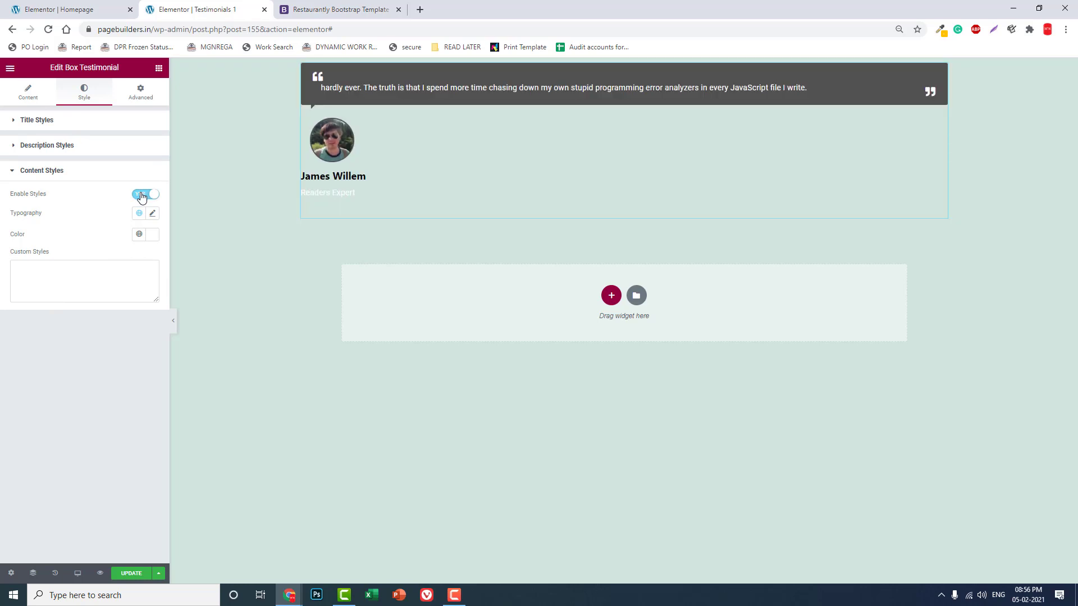
{"action": "left_click", "coordinate": [62, 147]}
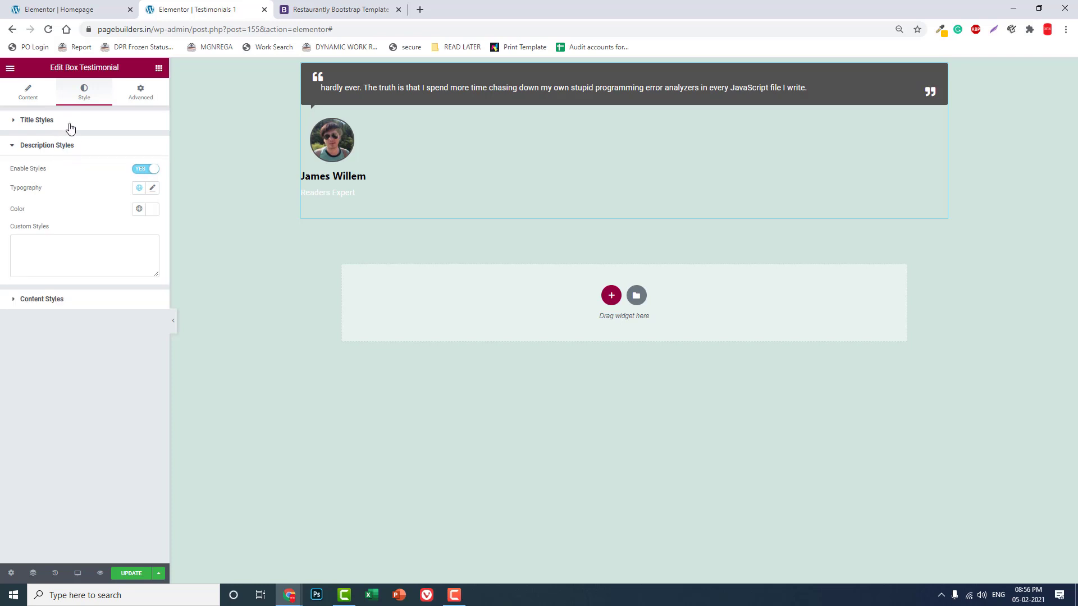
{"action": "left_click", "coordinate": [69, 124]}
{"action": "left_click", "coordinate": [138, 145]}
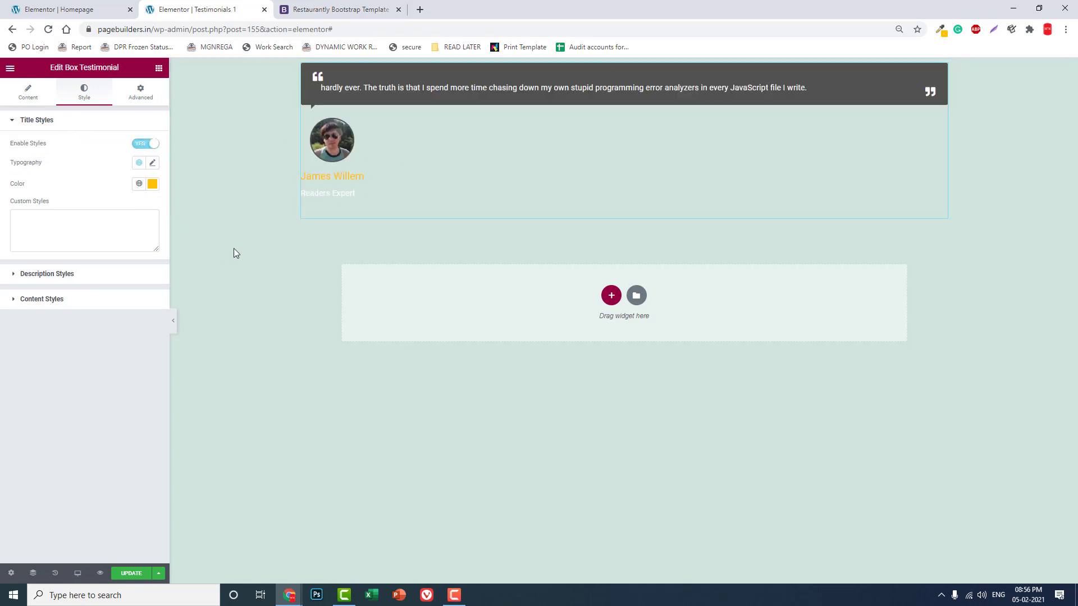
Check the Restaurantly testimonials for reference and set the Box Testimonial's background color to the yellow #ffc200
{"action": "left_click", "coordinate": [22, 93]}
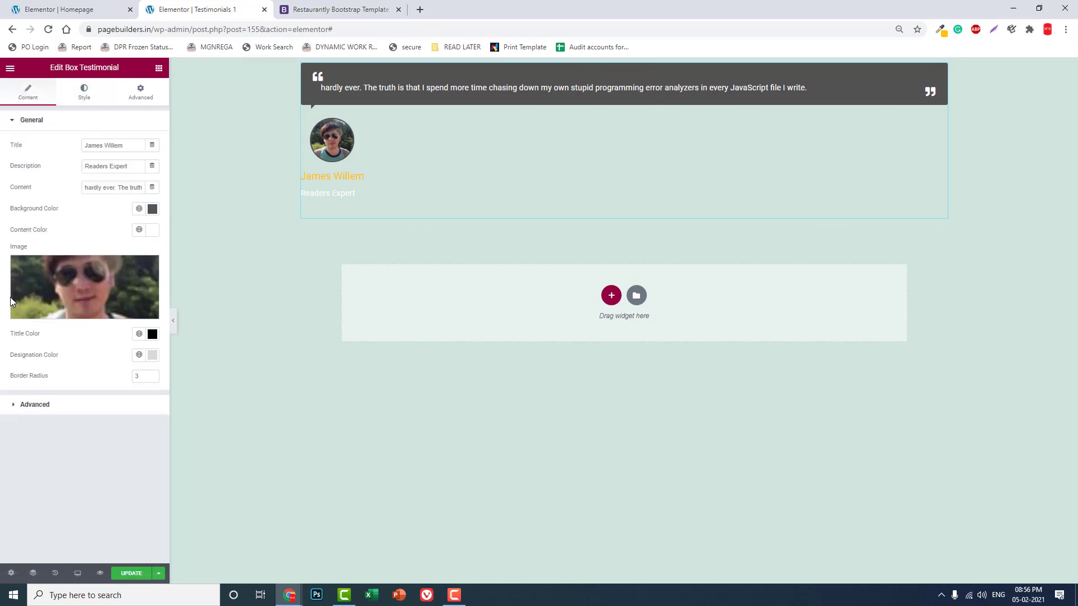
{"action": "mouse_move", "coordinate": [35, 289]}
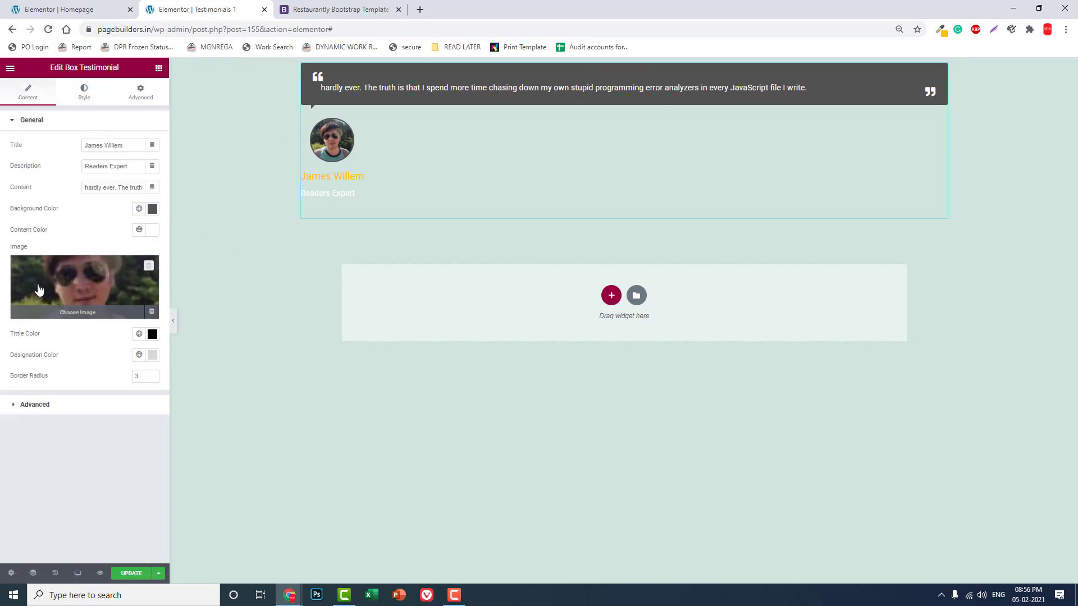
{"action": "left_click", "coordinate": [326, 9]}
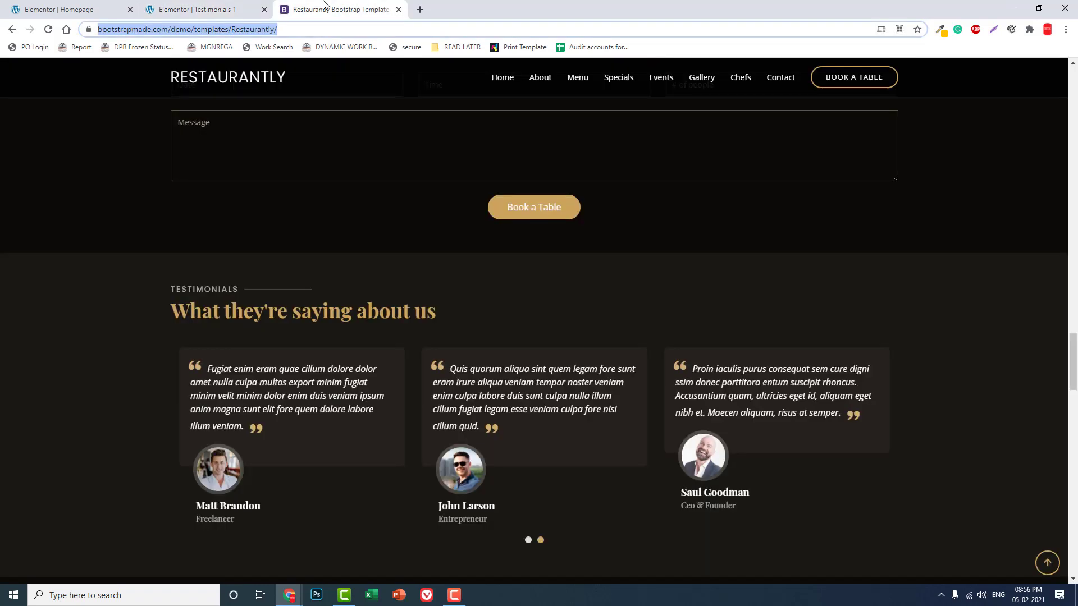
{"action": "left_click", "coordinate": [204, 3]}
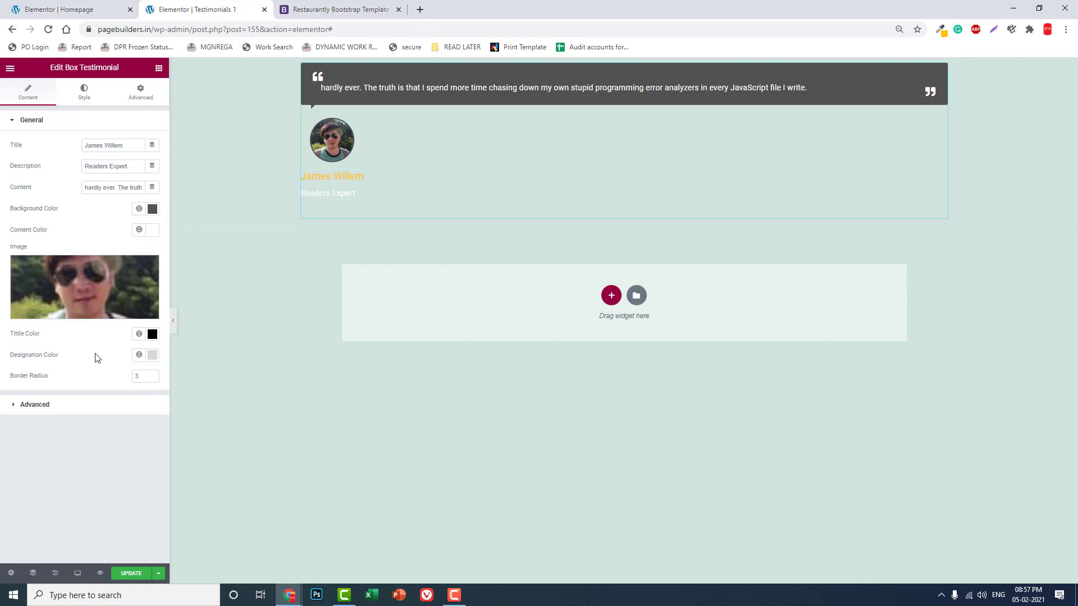
{"action": "left_click", "coordinate": [52, 413]}
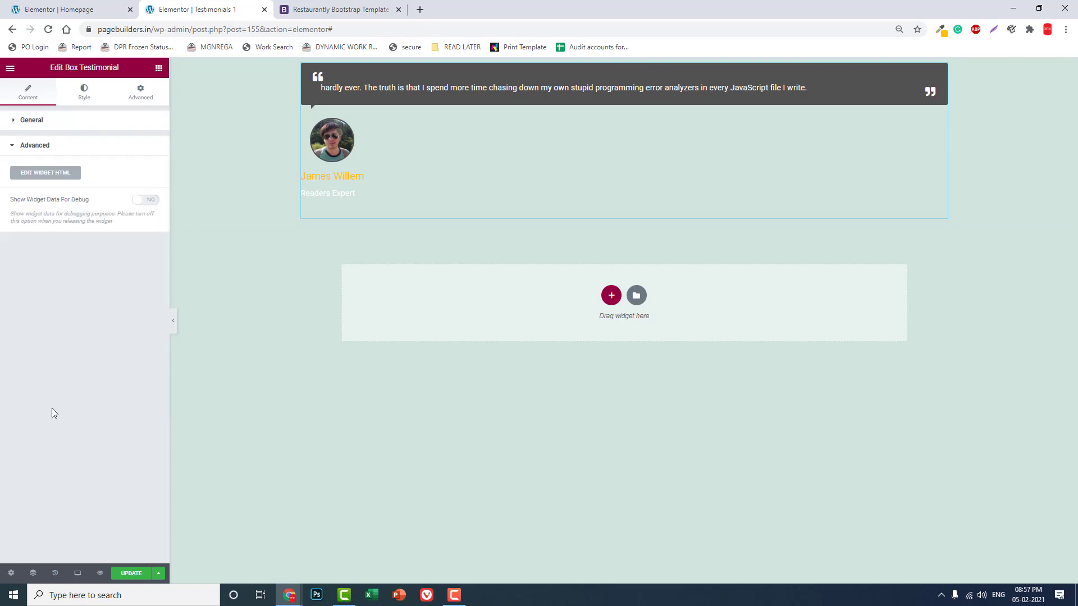
{"action": "left_click", "coordinate": [59, 143]}
{"action": "left_click", "coordinate": [64, 128]}
{"action": "mouse_move", "coordinate": [44, 281]}
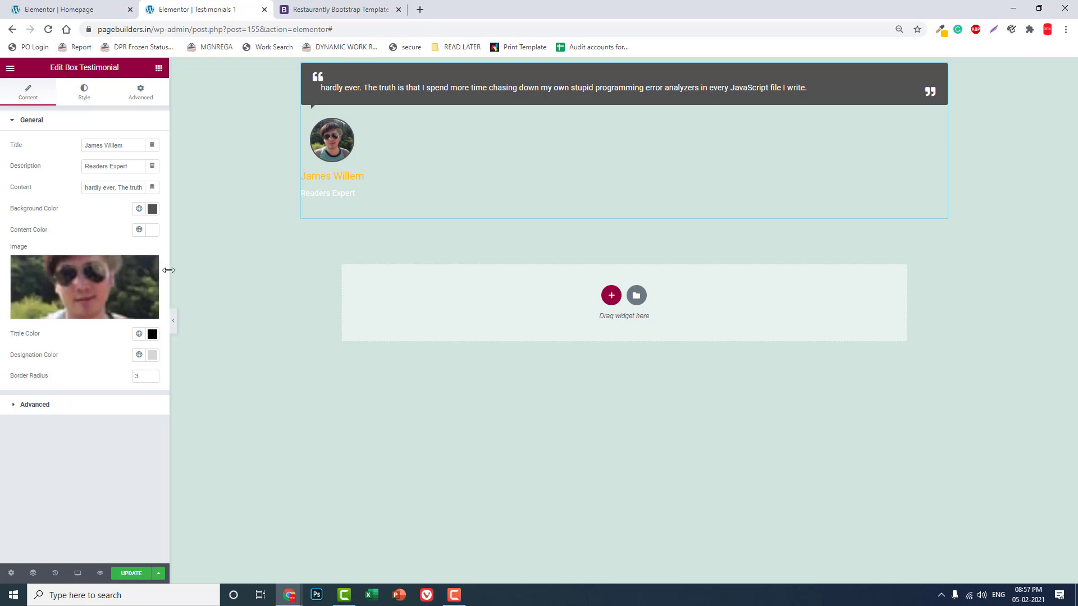
{"action": "left_click", "coordinate": [153, 209]}
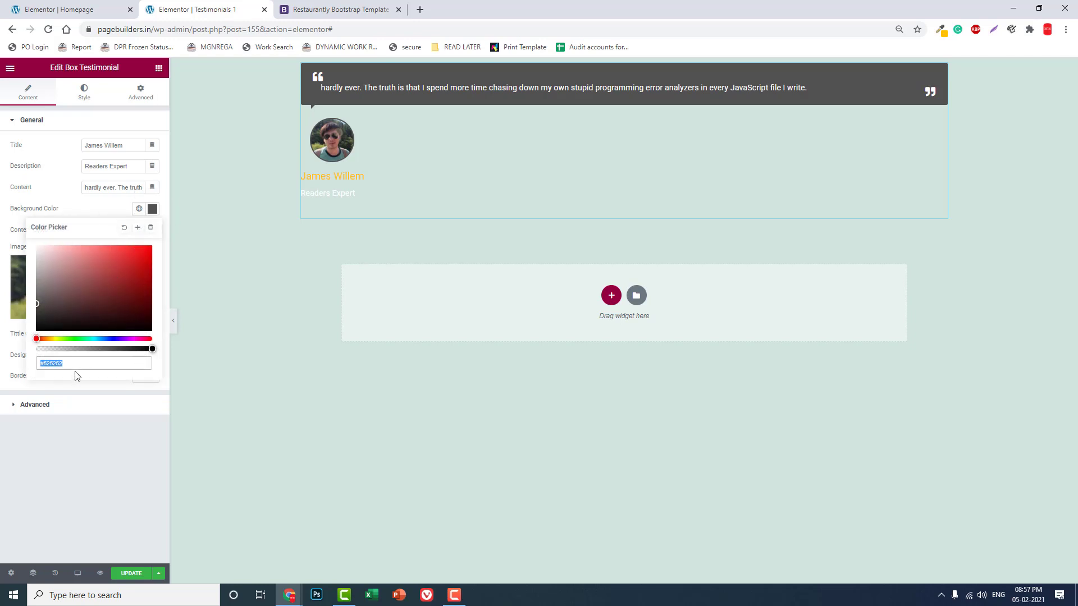
{"action": "type", "text": "ffc200"}
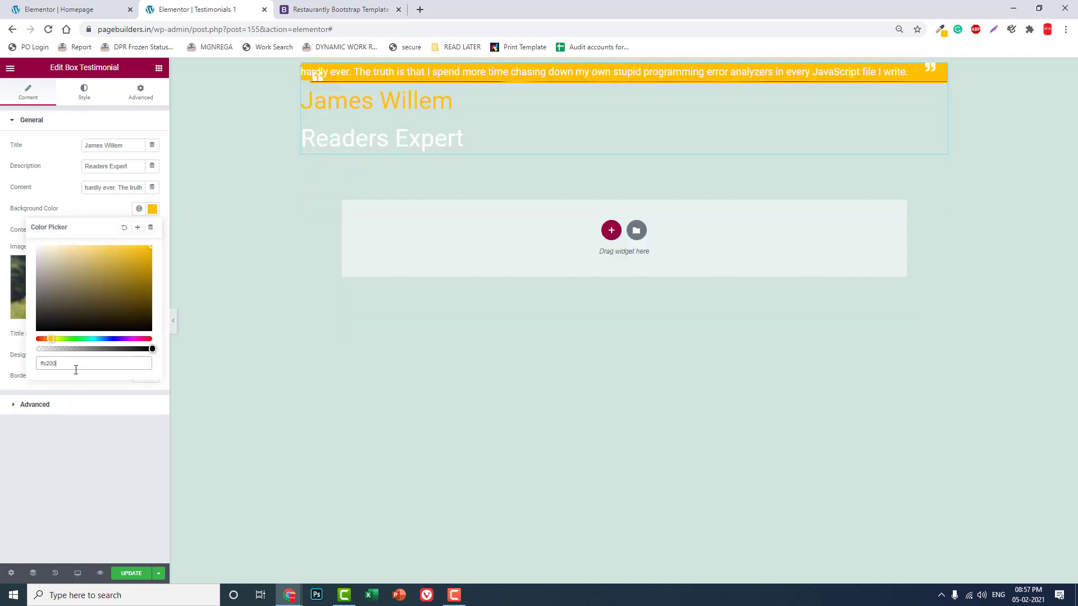
{"action": "left_click", "coordinate": [62, 430]}
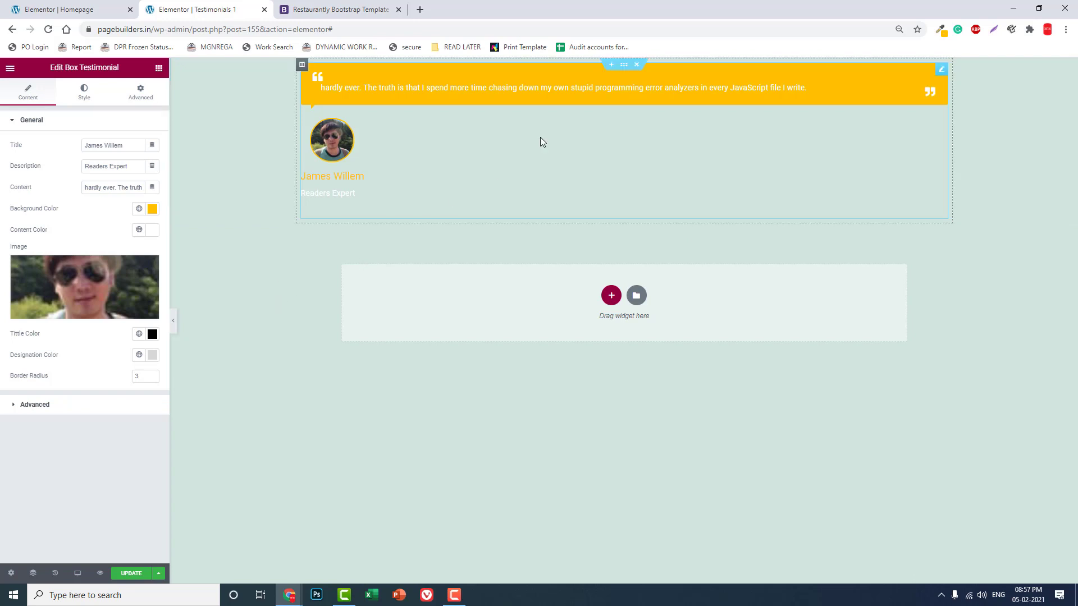
Save the testimonial section to the Elementor library as a template named Testimonials
{"action": "right_click", "coordinate": [626, 69]}
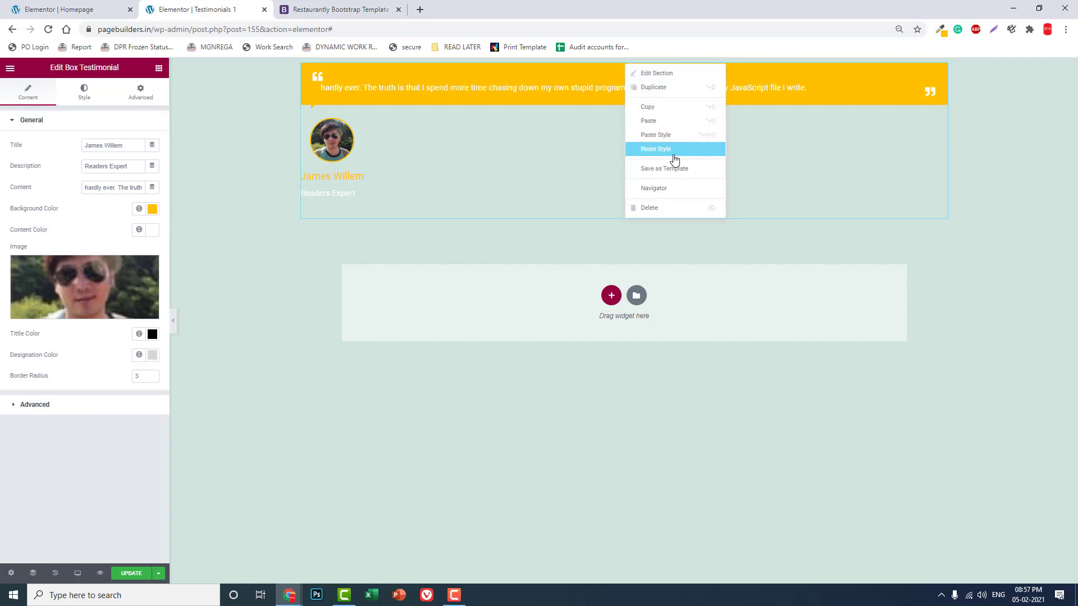
{"action": "left_click", "coordinate": [680, 170]}
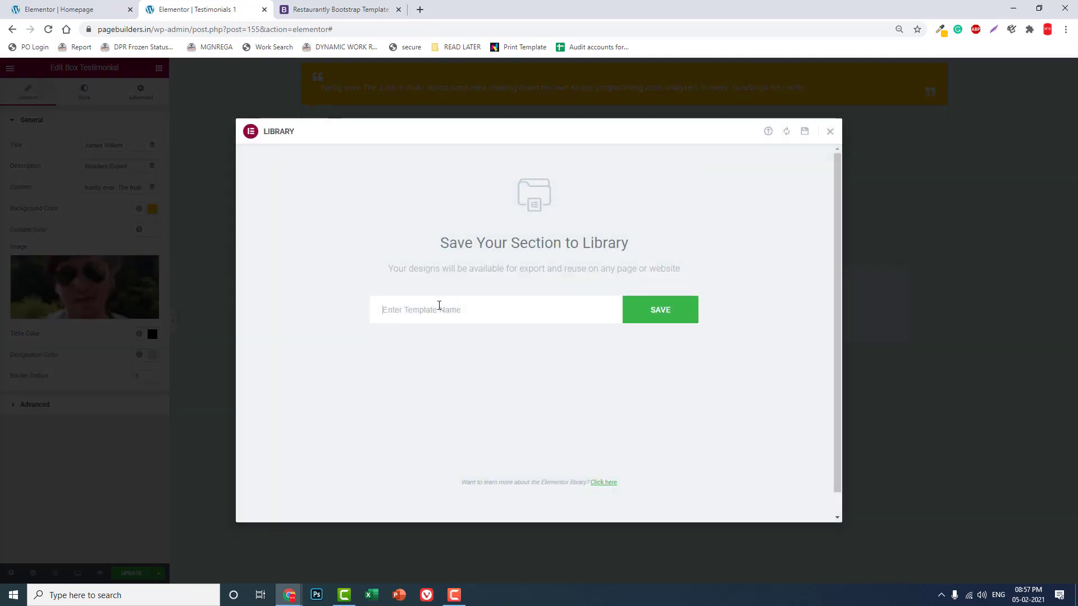
{"action": "type", "text": "Testimonials"}
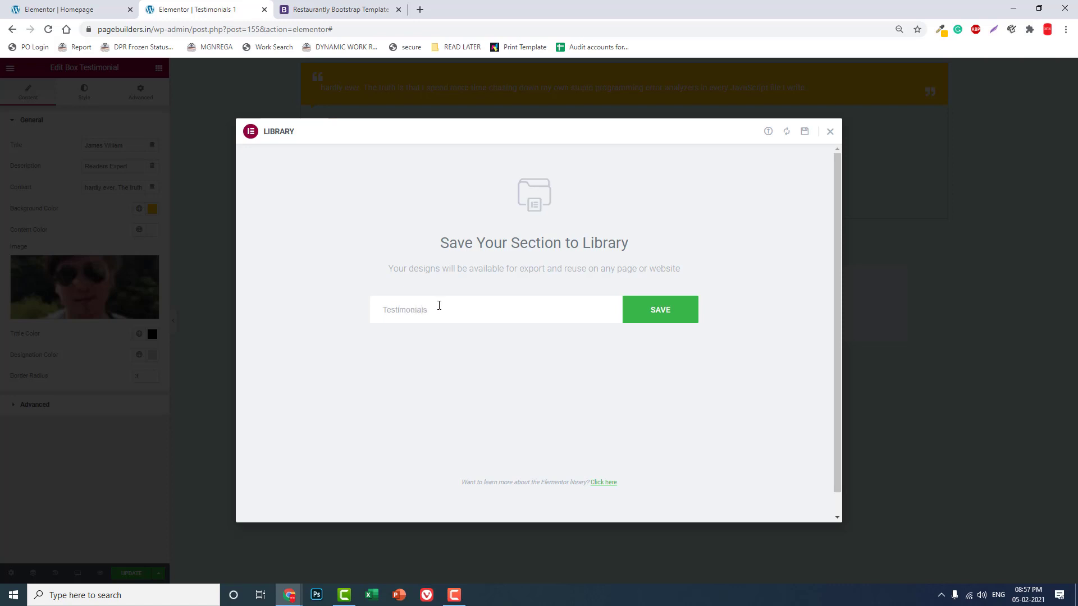
{"action": "left_click", "coordinate": [677, 321]}
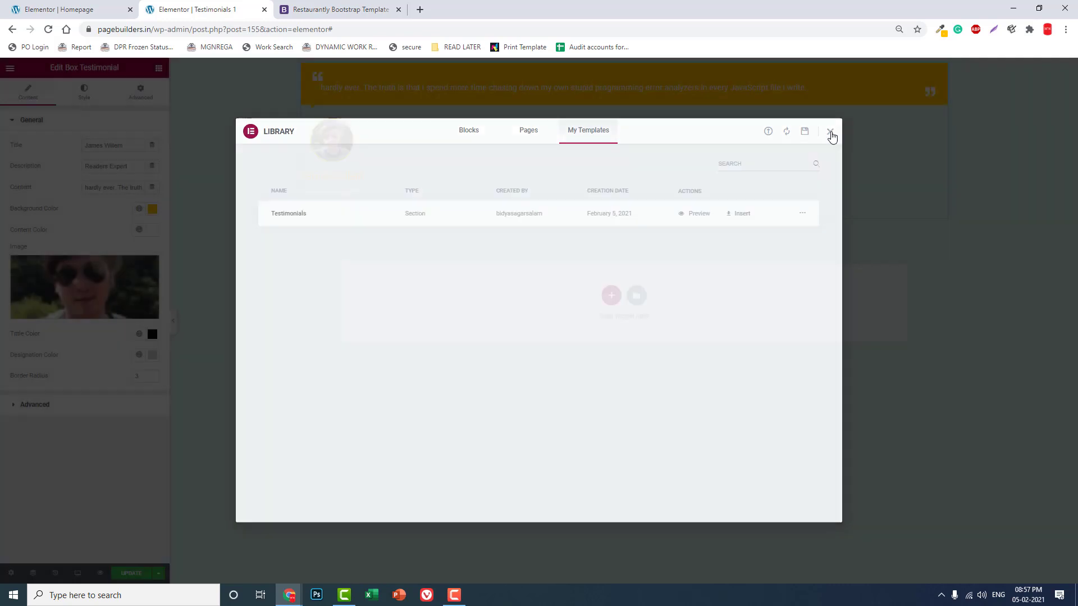
{"action": "left_click", "coordinate": [831, 132]}
Update the Testimonials 1 template and exit the editor to the WordPress dashboard
{"action": "left_click", "coordinate": [132, 573]}
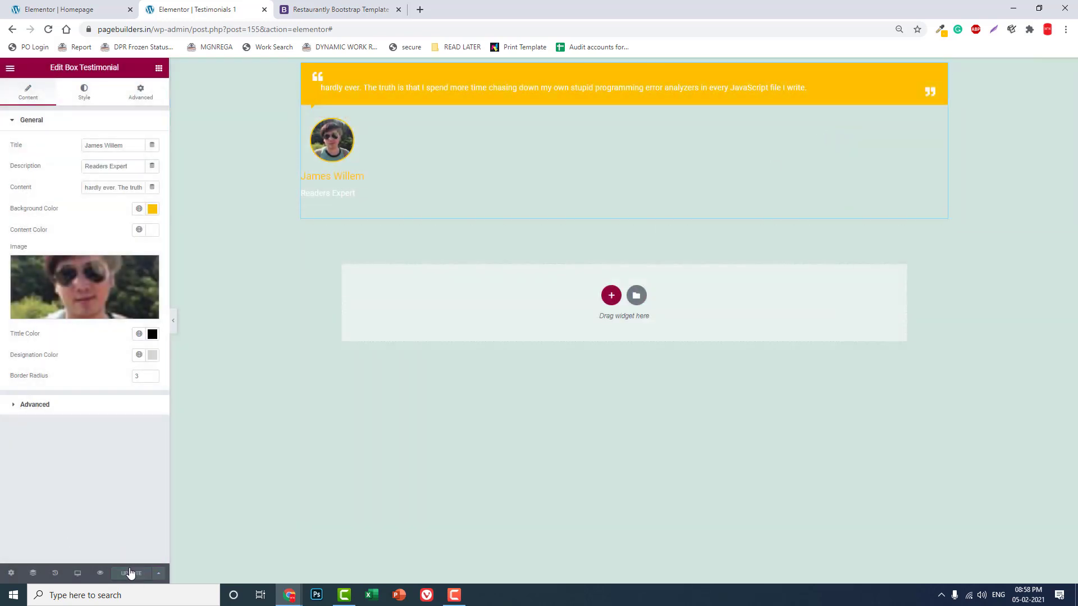
{"action": "left_click", "coordinate": [10, 68]}
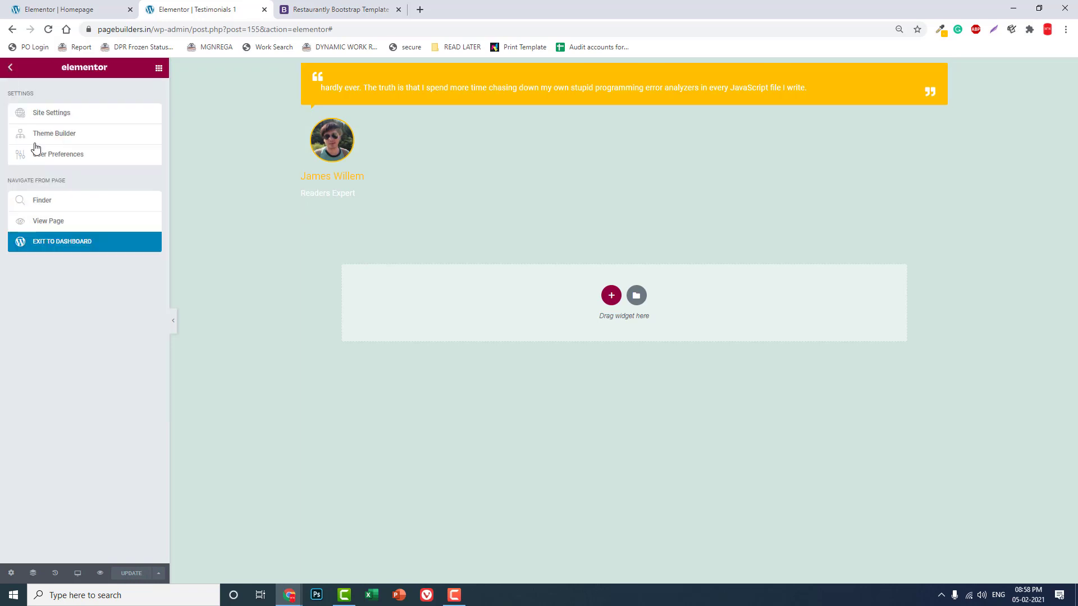
{"action": "left_click", "coordinate": [80, 244]}
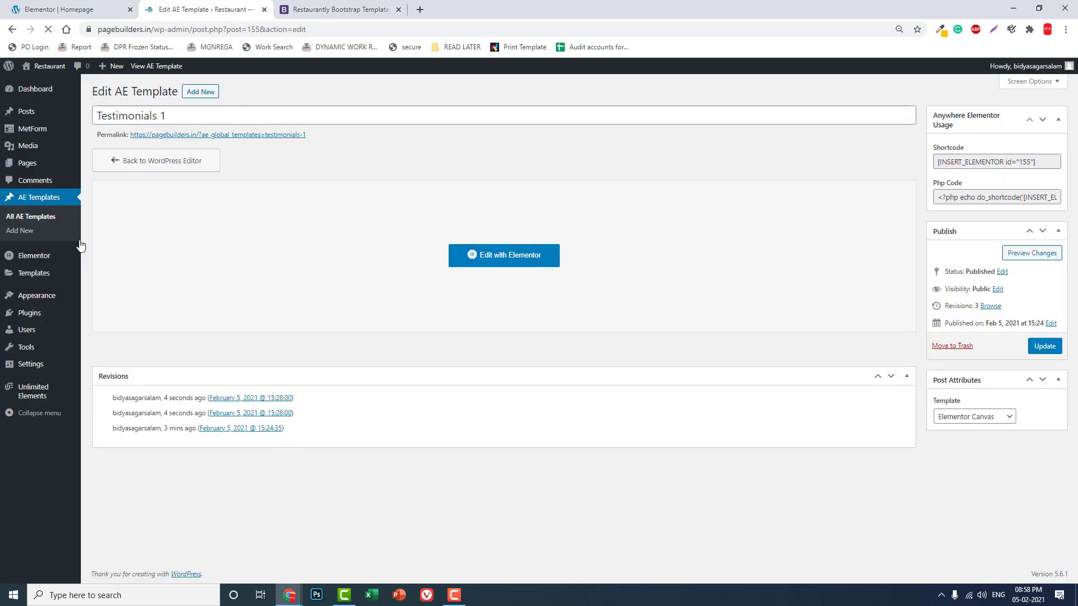
Create and publish a new AE template titled Testimonials 2 that uses the Elementor Canvas page template
{"action": "left_click", "coordinate": [202, 93]}
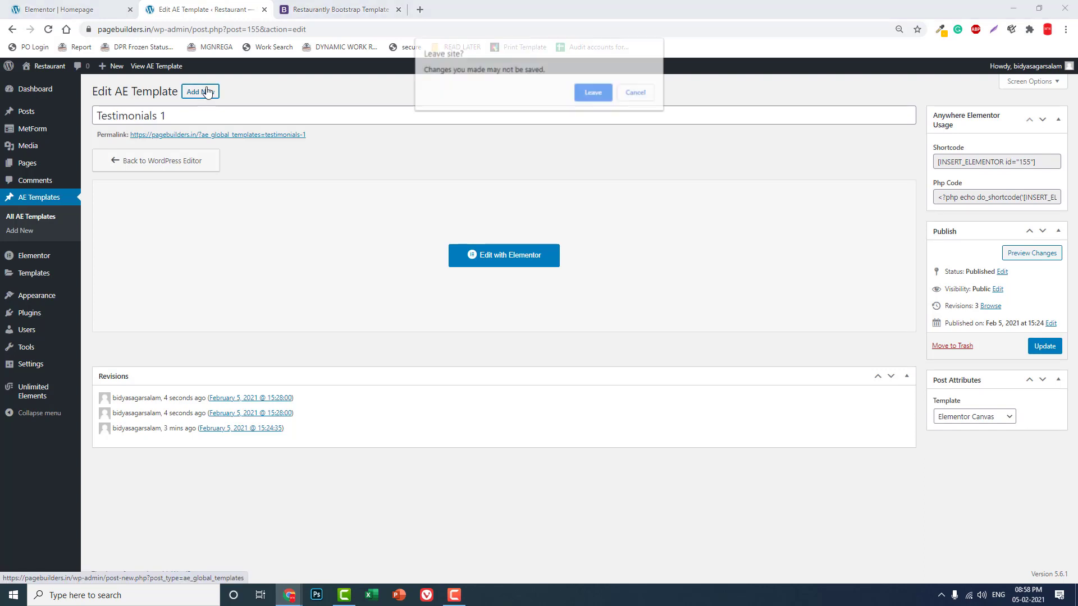
{"action": "left_click", "coordinate": [590, 93]}
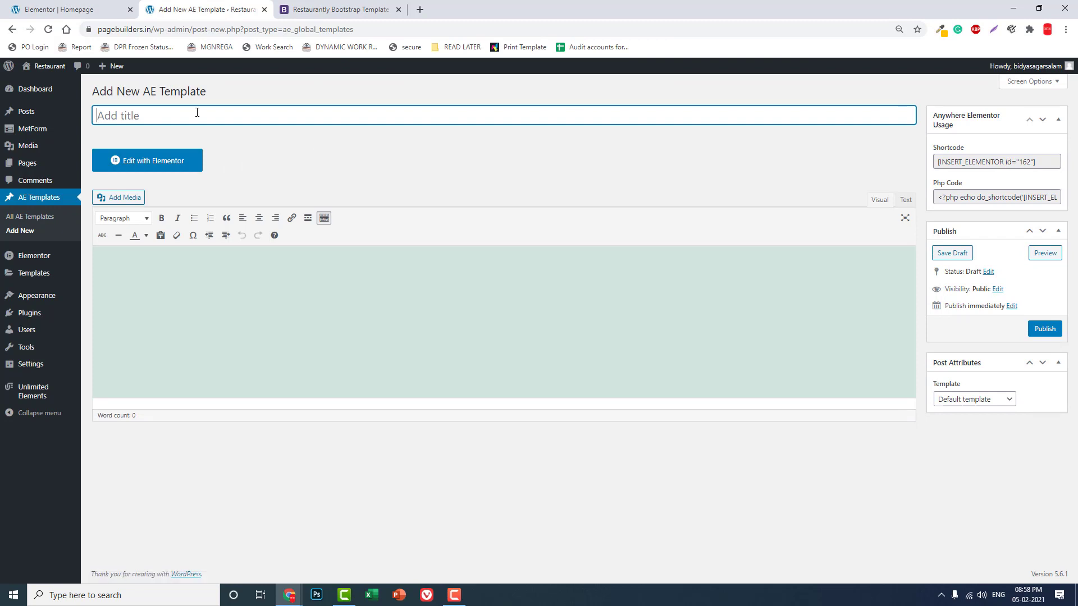
{"action": "type", "text": "Testimonials 2"}
{"action": "left_click", "coordinate": [960, 399]}
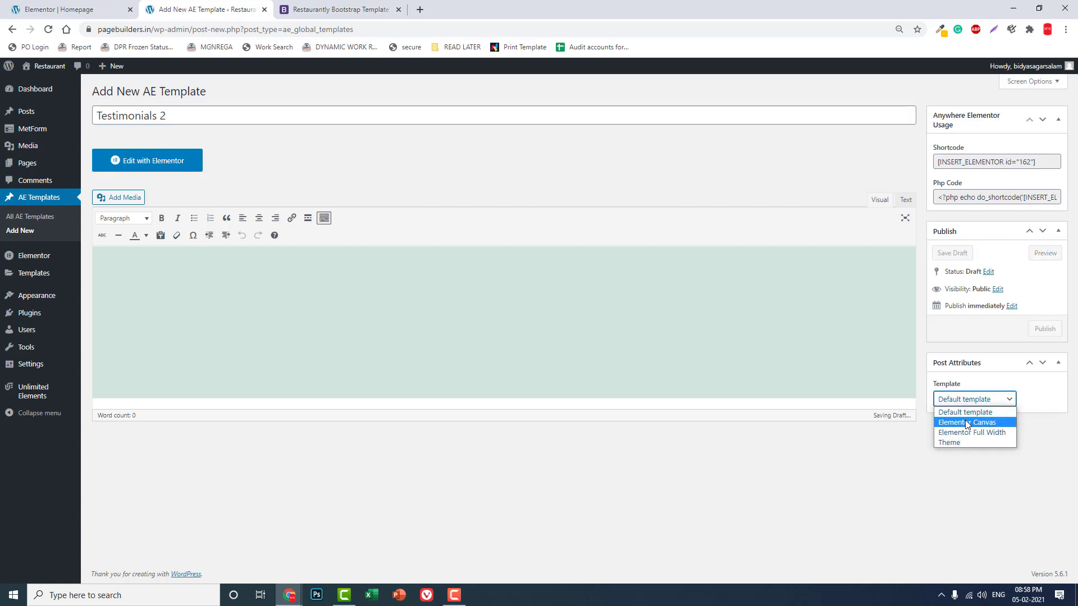
{"action": "left_click", "coordinate": [967, 427]}
{"action": "left_click", "coordinate": [1045, 331]}
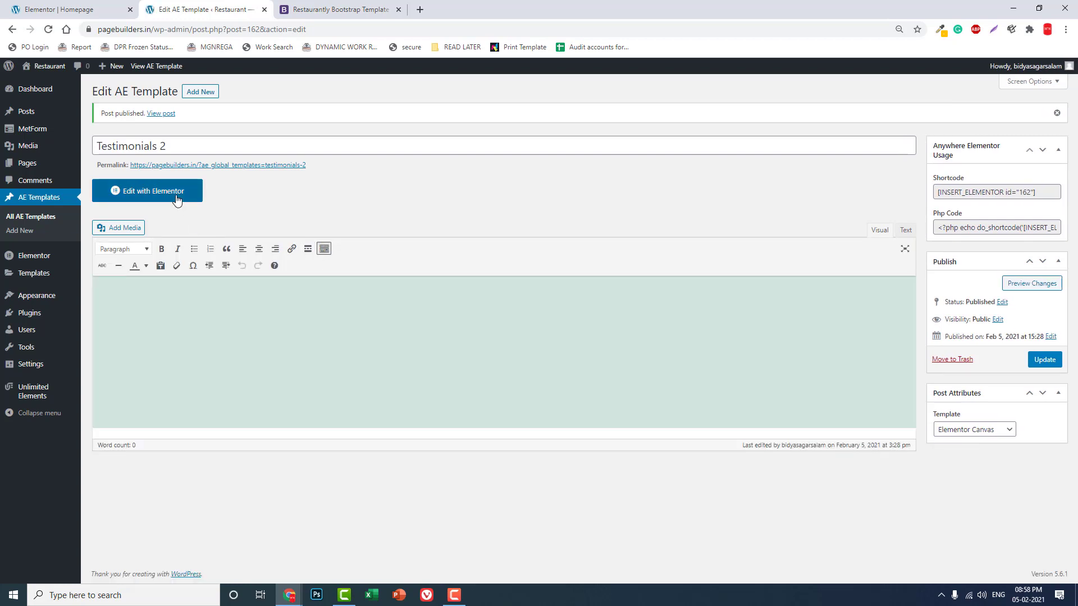
Open Testimonials 2 in Elementor and insert the saved Testimonials section from the library without importing its document settings
{"action": "left_click", "coordinate": [176, 196]}
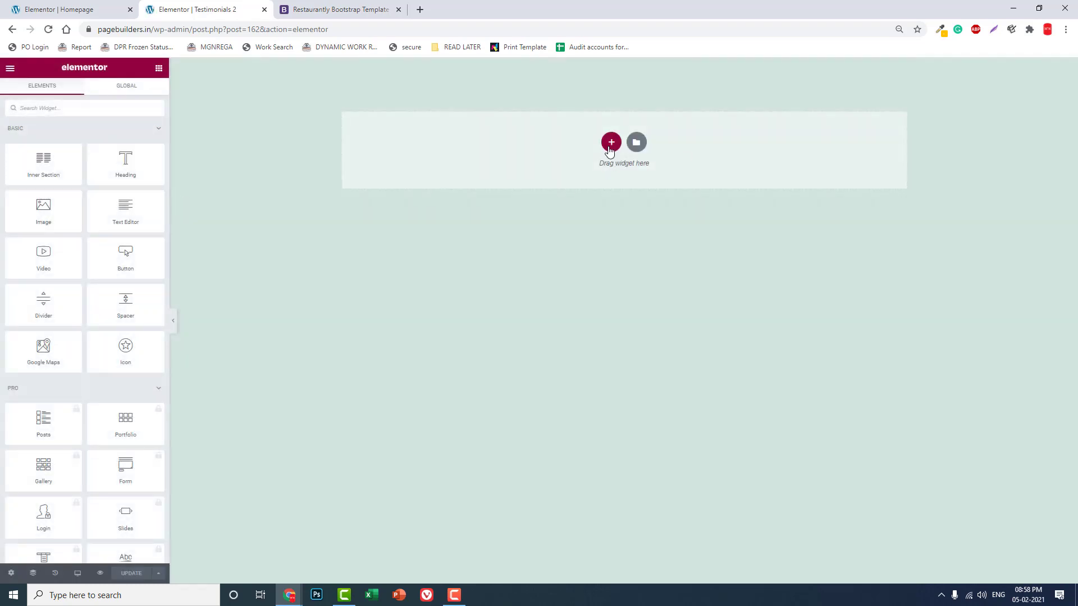
{"action": "left_click", "coordinate": [637, 143]}
{"action": "left_click", "coordinate": [598, 132]}
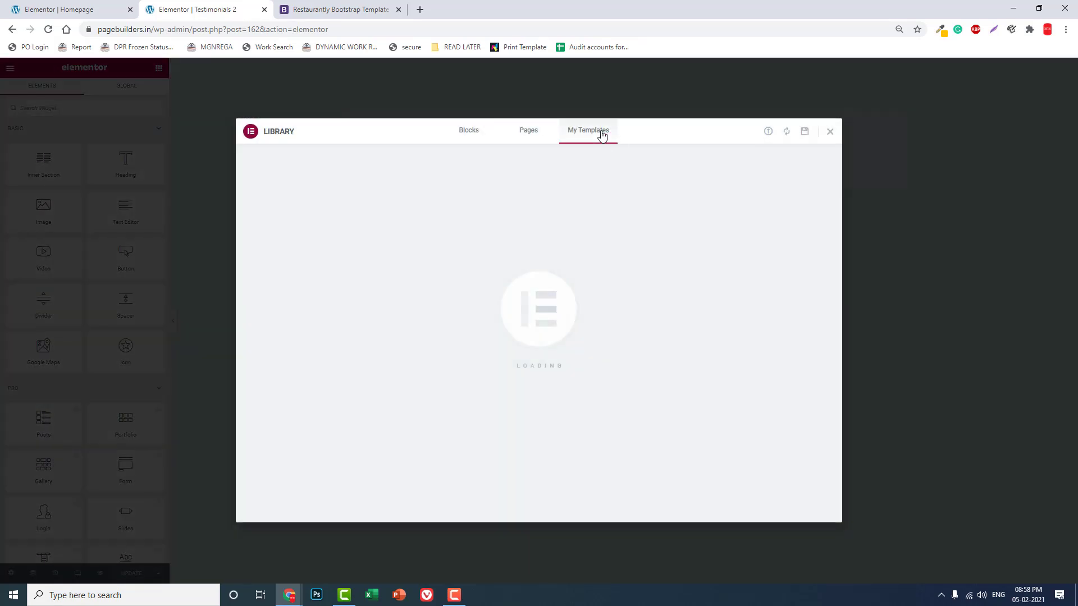
{"action": "mouse_move", "coordinate": [294, 217]}
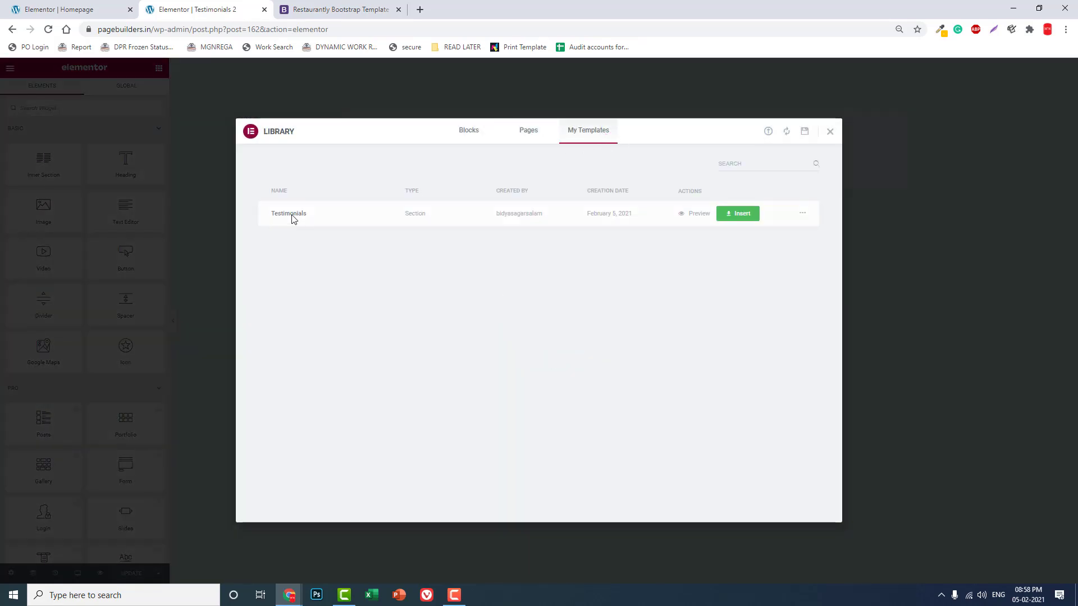
{"action": "left_click", "coordinate": [748, 217]}
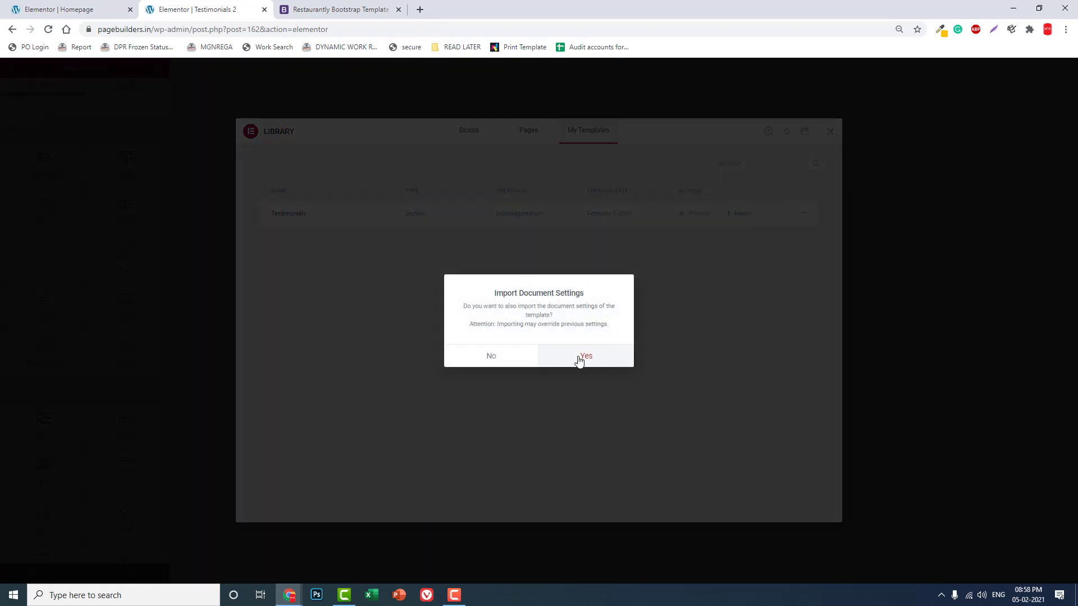
{"action": "left_click", "coordinate": [523, 361]}
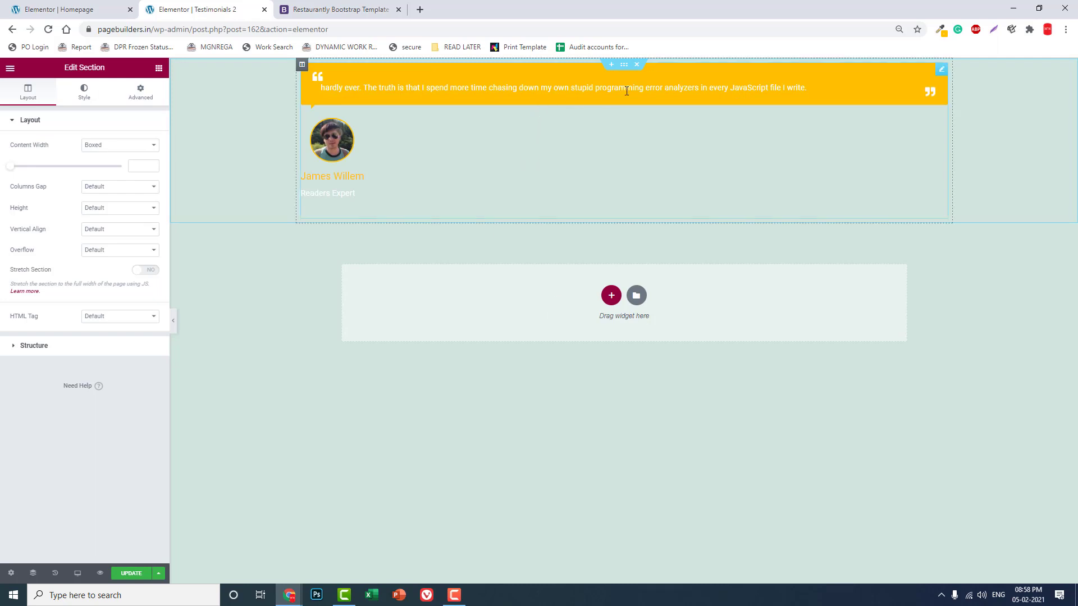
Set the Box Testimonial's title to the new reviewer's name and its description to The Mentalist
{"action": "left_click", "coordinate": [465, 93]}
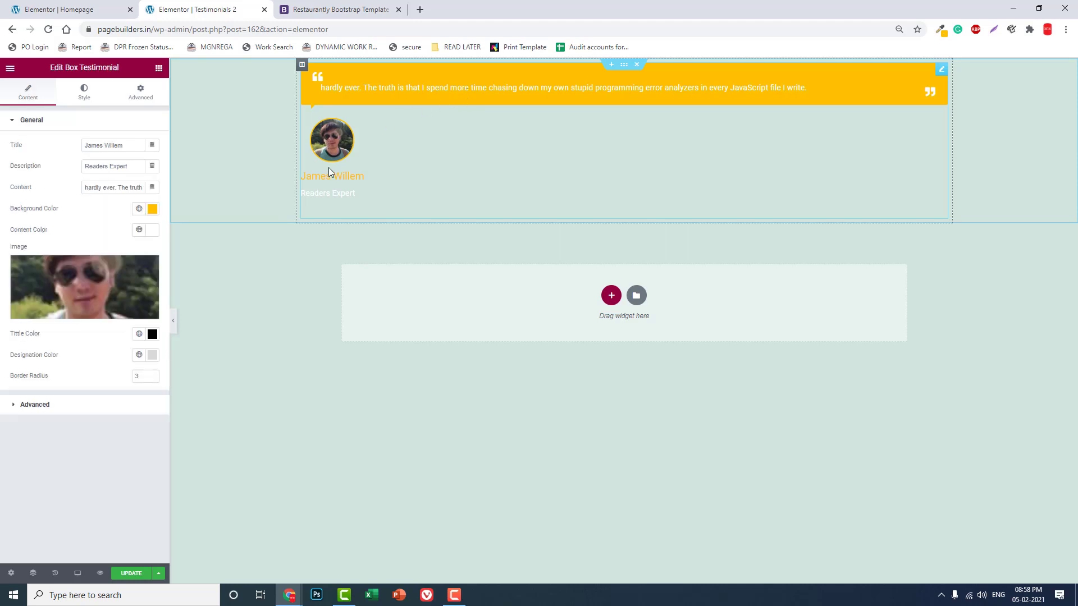
{"action": "left_click_drag", "start_coordinate": [124, 145], "coordinate": [2, 145]}
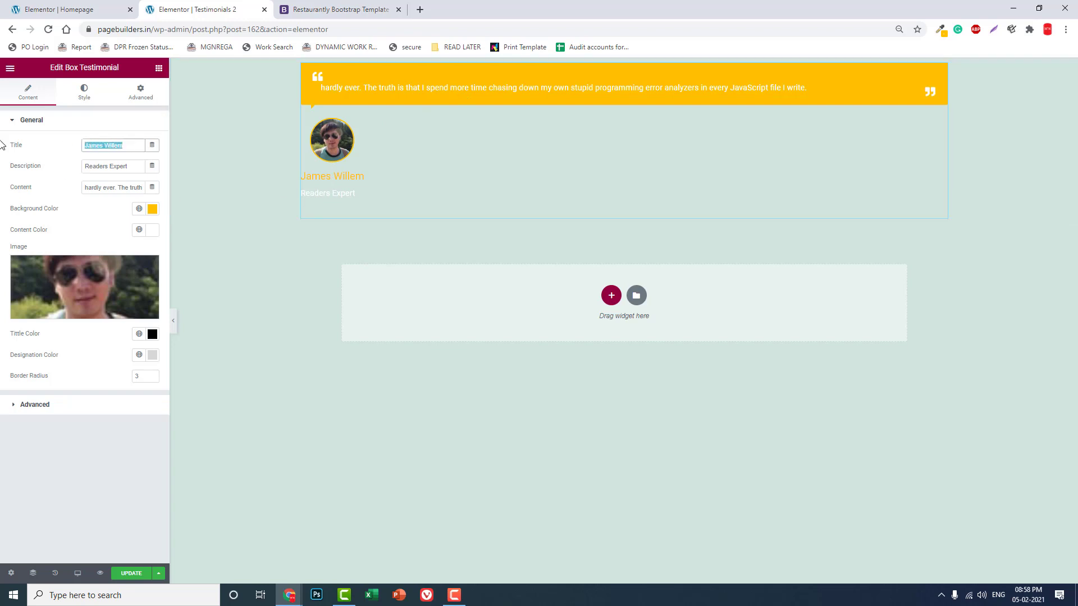
{"action": "type", "text": "Johan"}
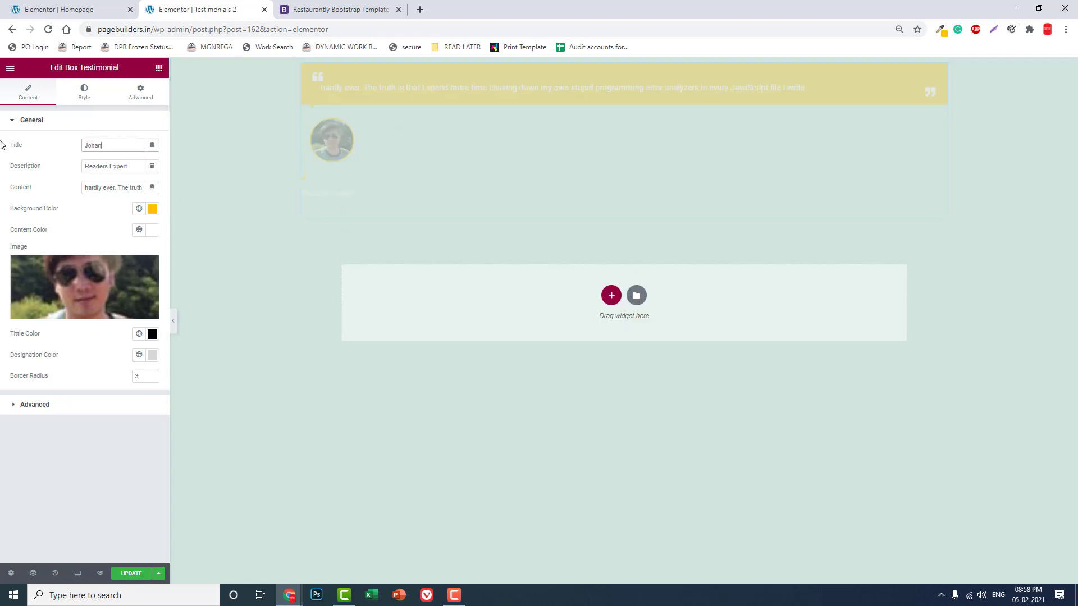
{"action": "key", "text": "BackSpace"}
{"action": "key", "text": "BackSpace"}
{"action": "type", "text": "n Doe"}
{"action": "key", "text": "Tab"}
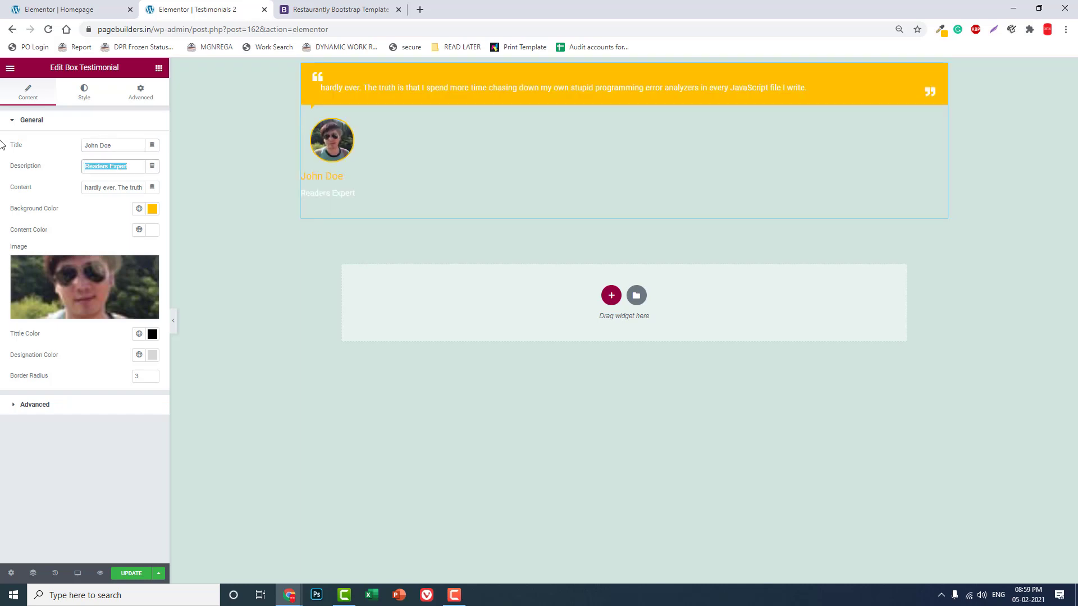
{"action": "type", "text": "Me"}
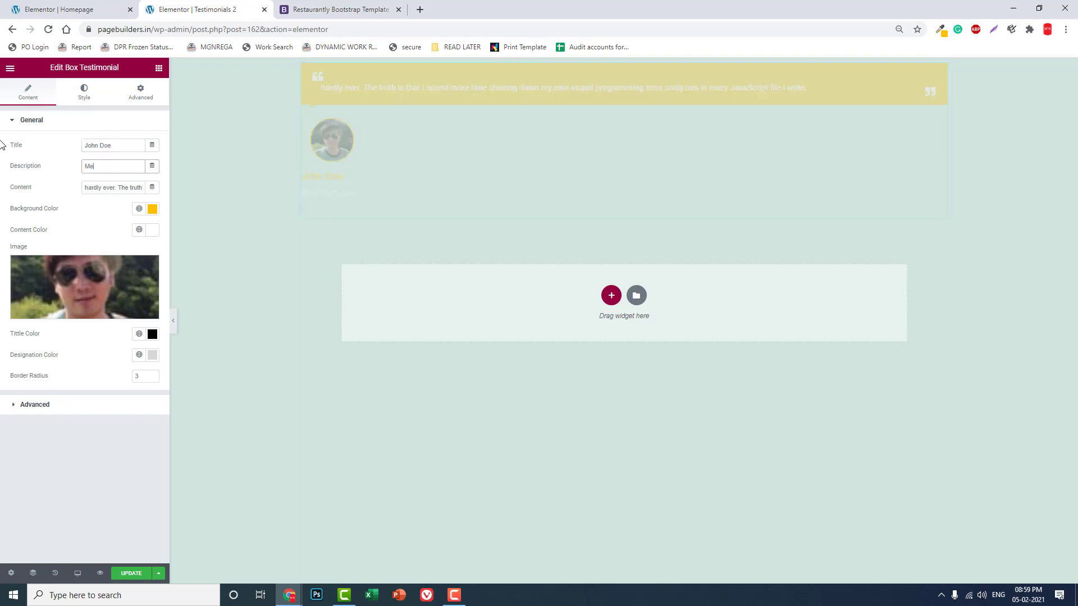
{"action": "type", "text": "he MentALIS"}
{"action": "key", "text": "BackSpace"}
{"action": "type", "text": "ist"}
{"action": "left_click", "coordinate": [84, 288]}
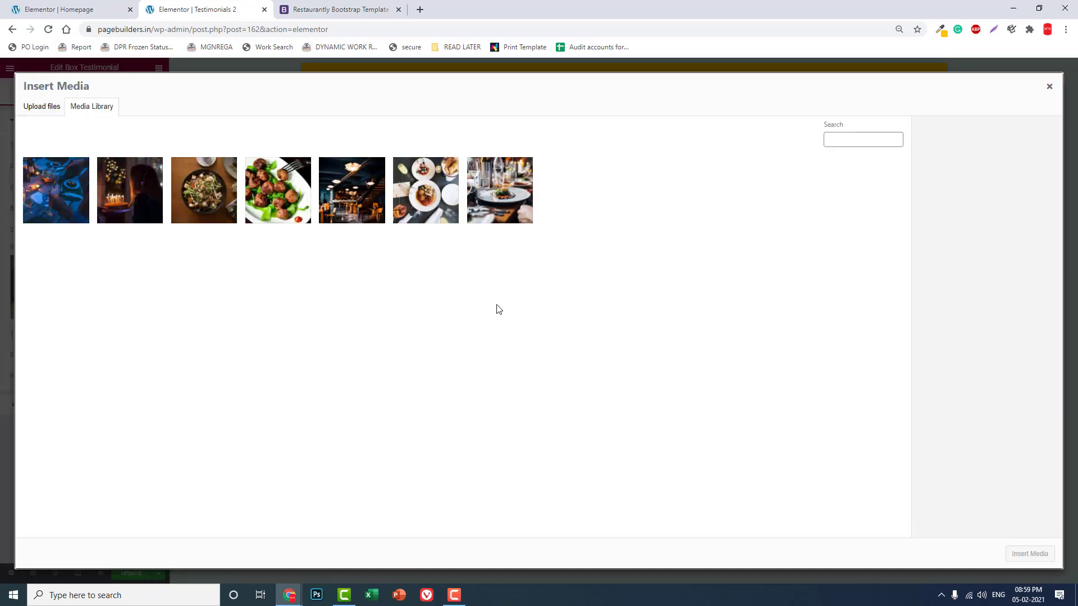
{"action": "left_click", "coordinate": [1048, 86]}
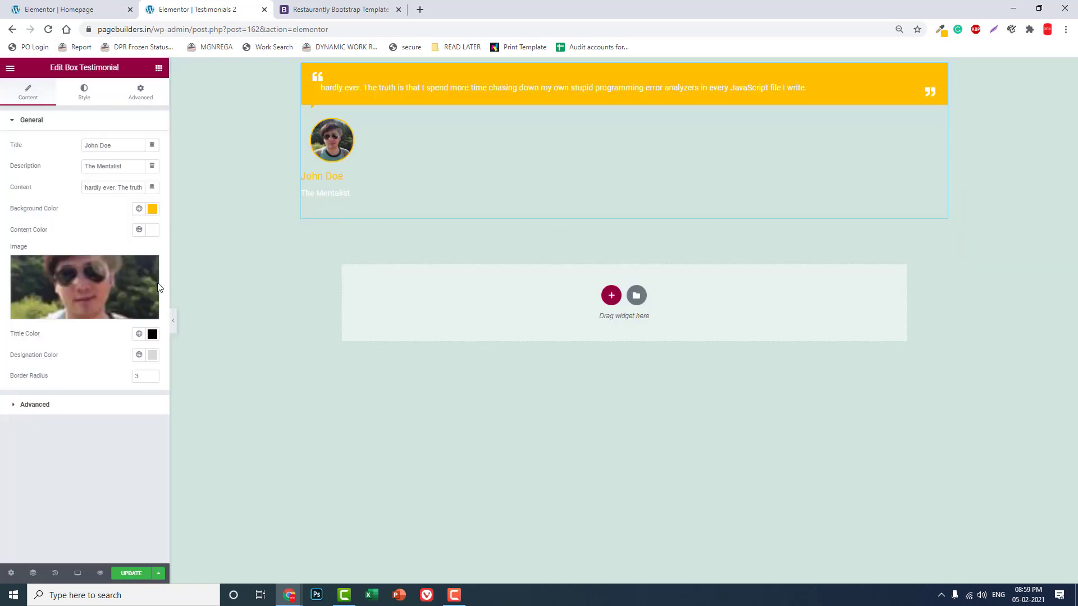
{"action": "left_click", "coordinate": [26, 285]}
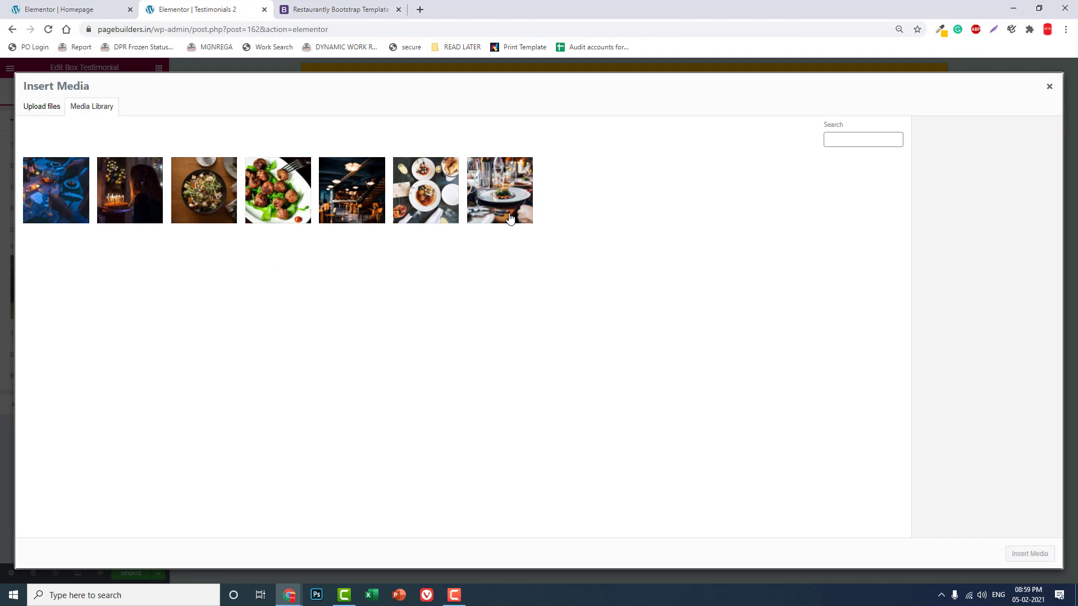
{"action": "left_click", "coordinate": [1050, 87]}
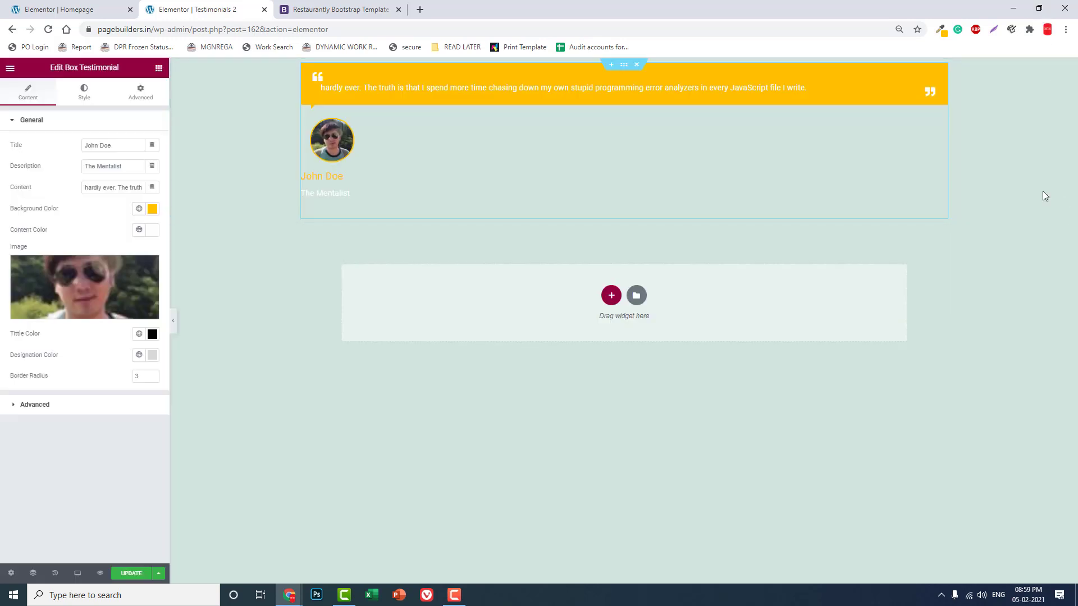
Upload TESTIMONIALS 4 from the Onepage Company folder's TESTIMONIALS subfolder to the media library and insert it as the testimonial image
{"action": "left_click", "coordinate": [1014, 12]}
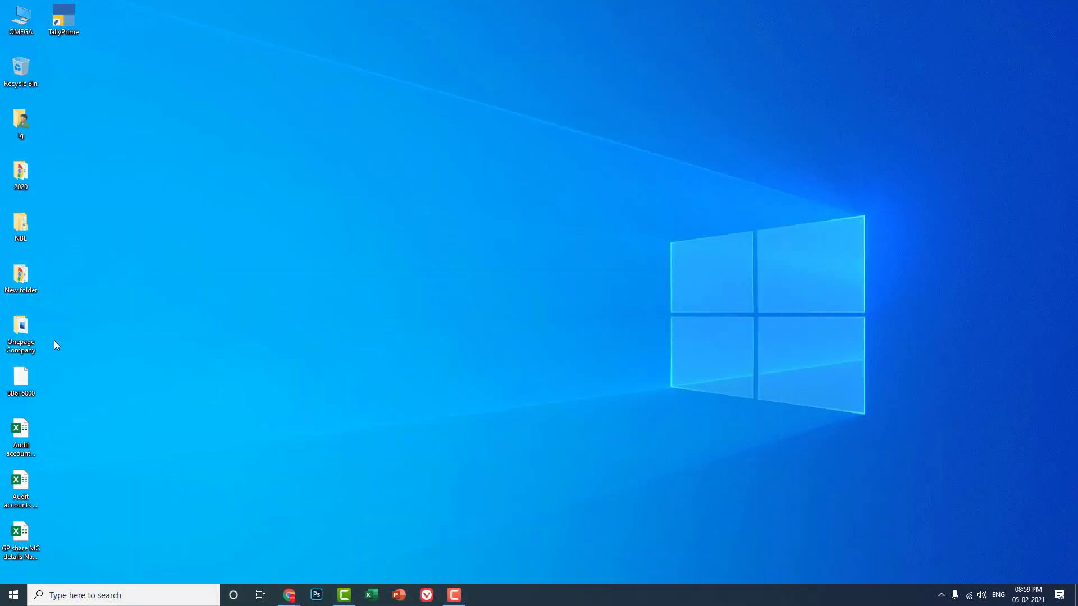
{"action": "double_click", "coordinate": [22, 331]}
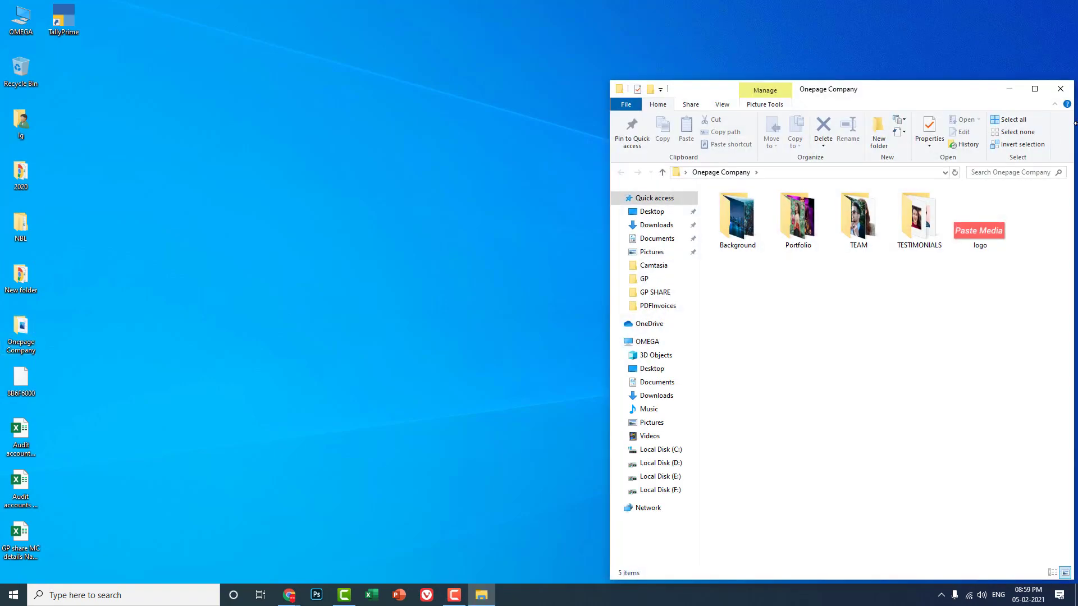
{"action": "double_click", "coordinate": [910, 236]}
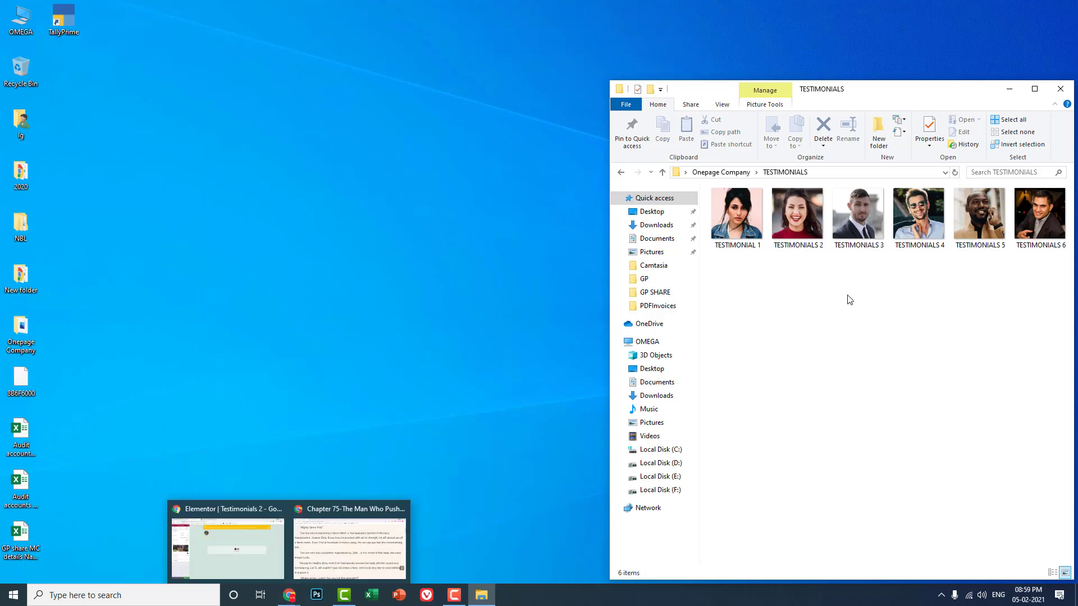
{"action": "left_click", "coordinate": [289, 595]}
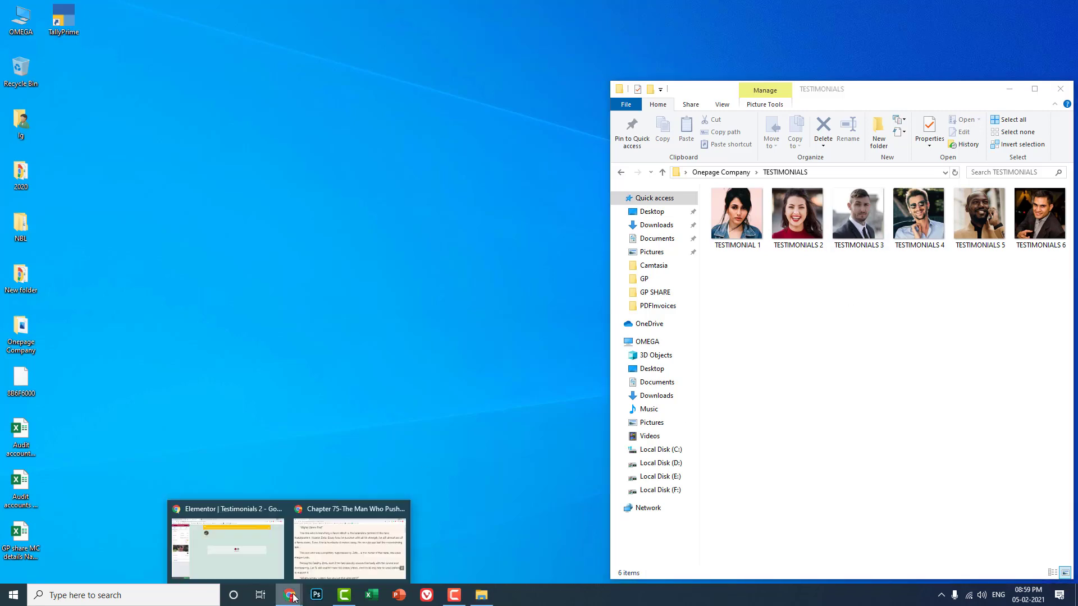
{"action": "left_click", "coordinate": [245, 555]}
{"action": "left_click", "coordinate": [77, 289]}
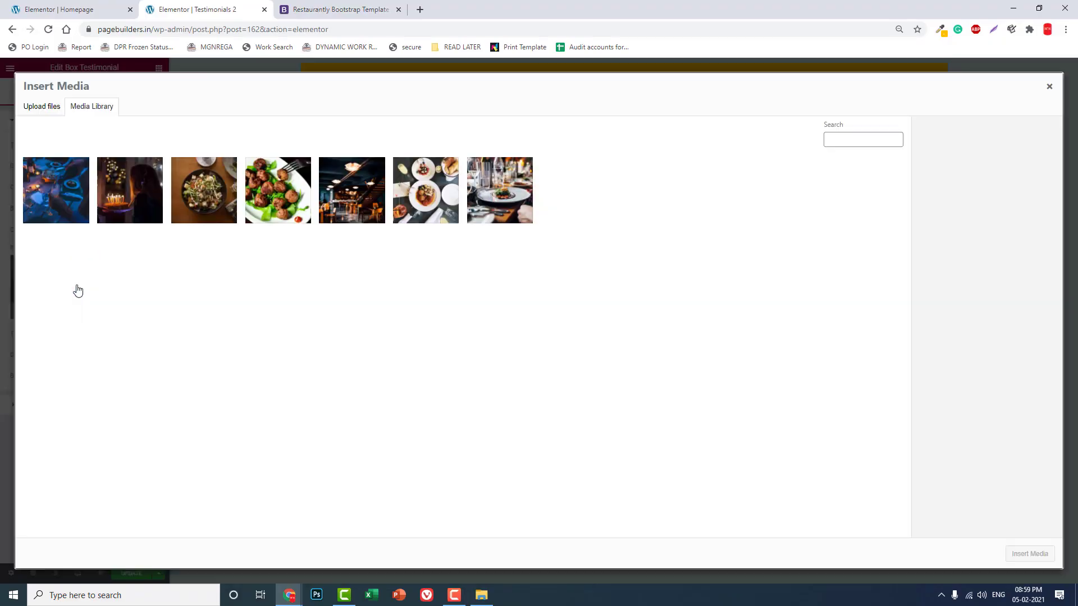
{"action": "left_click", "coordinate": [482, 595]}
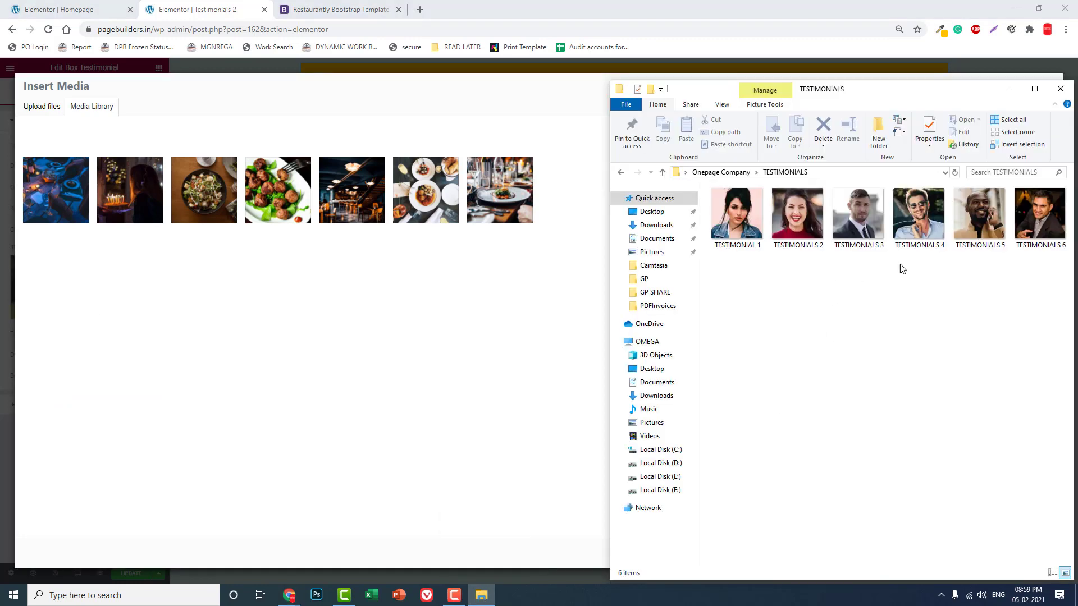
{"action": "left_click_drag", "start_coordinate": [921, 225], "coordinate": [137, 291]}
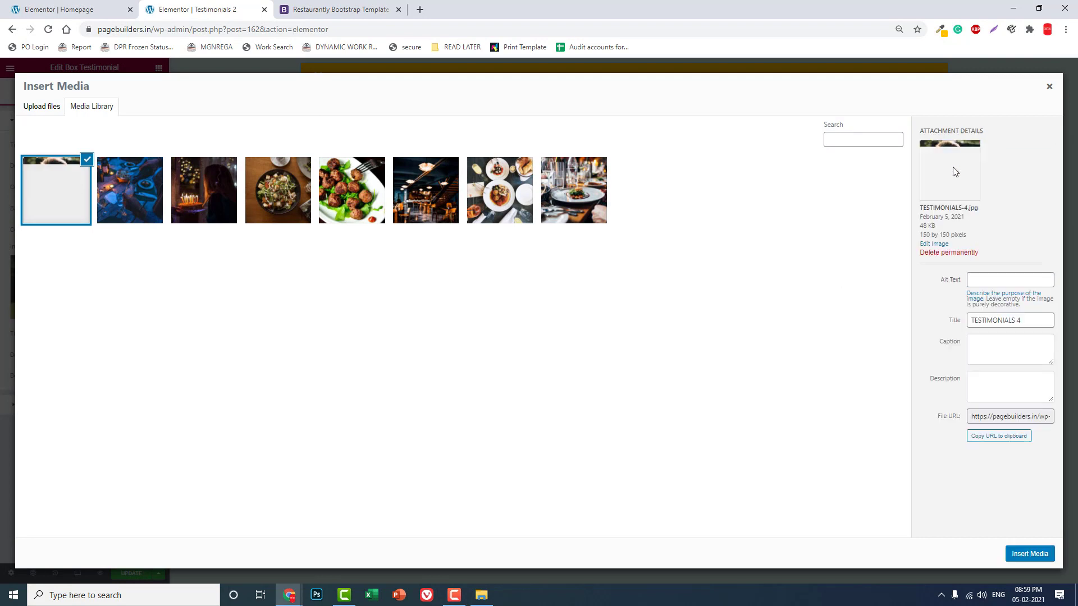
{"action": "left_click", "coordinate": [1038, 557]}
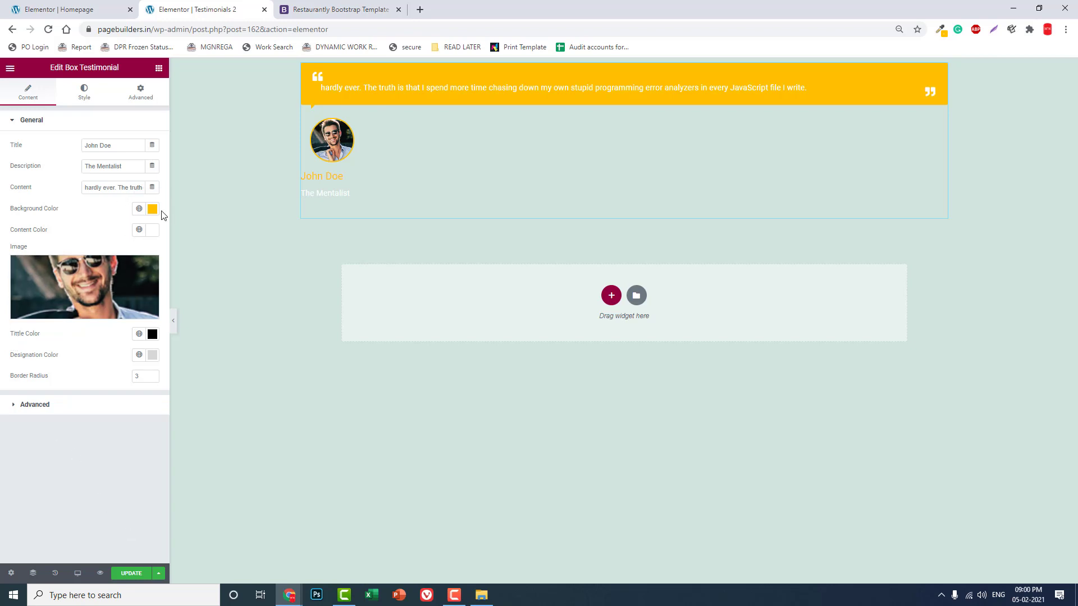
Check the testimonials on the Restaurantly reference page and set the Box Testimonial's background color to white (#FFFFFF)
{"action": "left_click", "coordinate": [325, 4]}
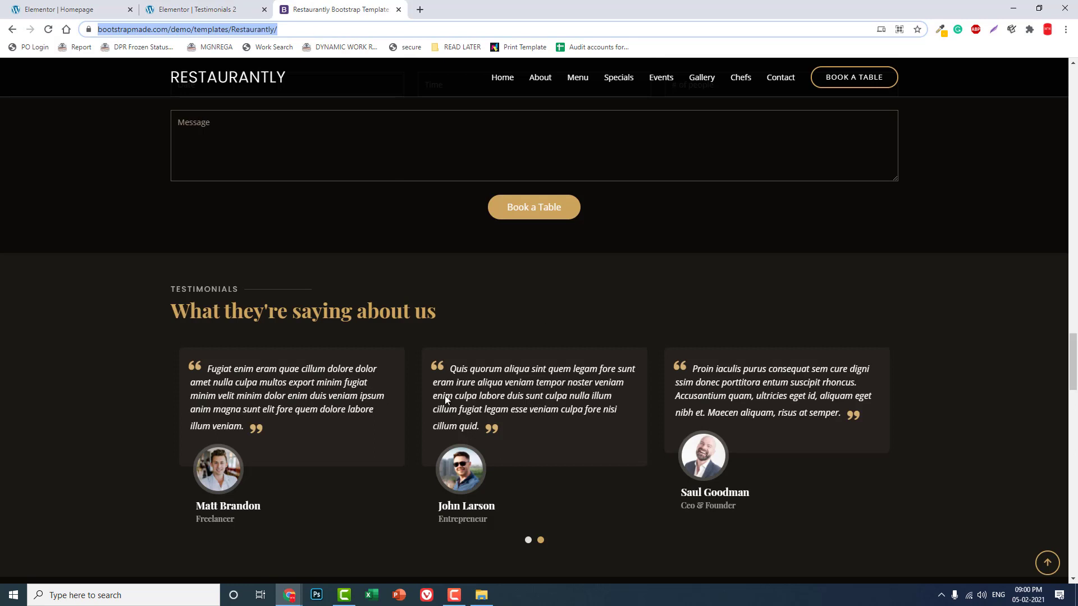
{"action": "left_click", "coordinate": [249, 6]}
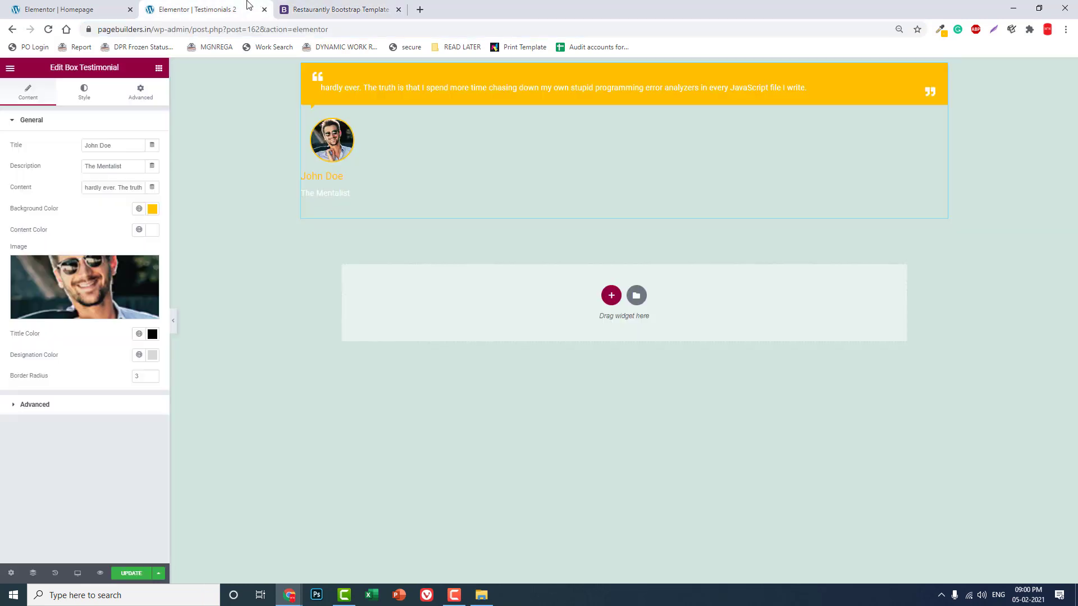
{"action": "left_click", "coordinate": [152, 210]}
{"action": "left_click", "coordinate": [38, 247]}
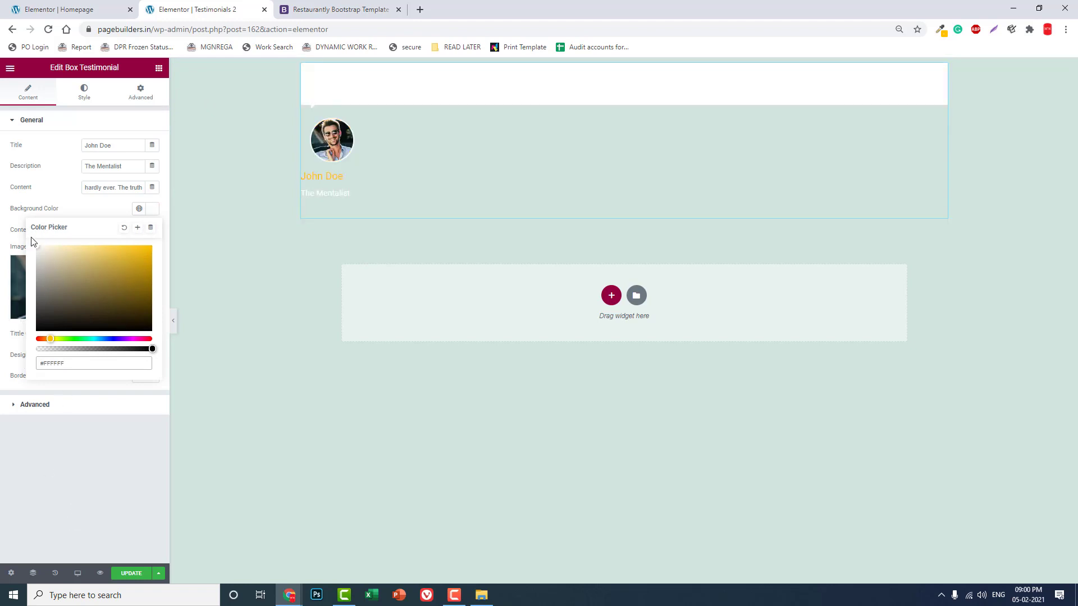
{"action": "left_click", "coordinate": [77, 486]}
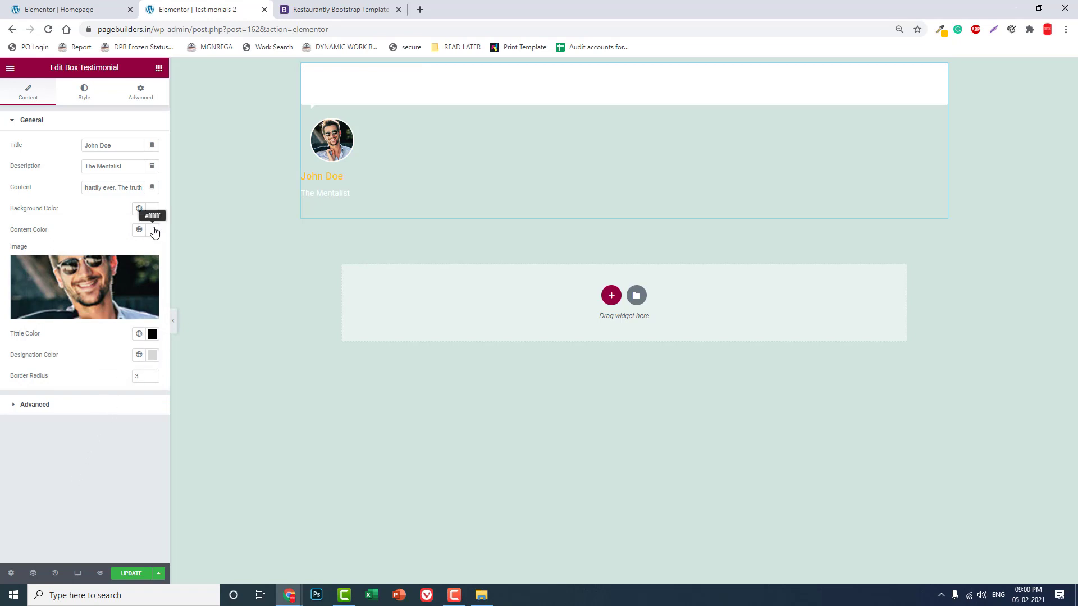
Set the Box Testimonial's general content color to black (#000000)
{"action": "left_click", "coordinate": [152, 230]}
{"action": "left_click_drag", "start_coordinate": [101, 320], "coordinate": [36, 351]}
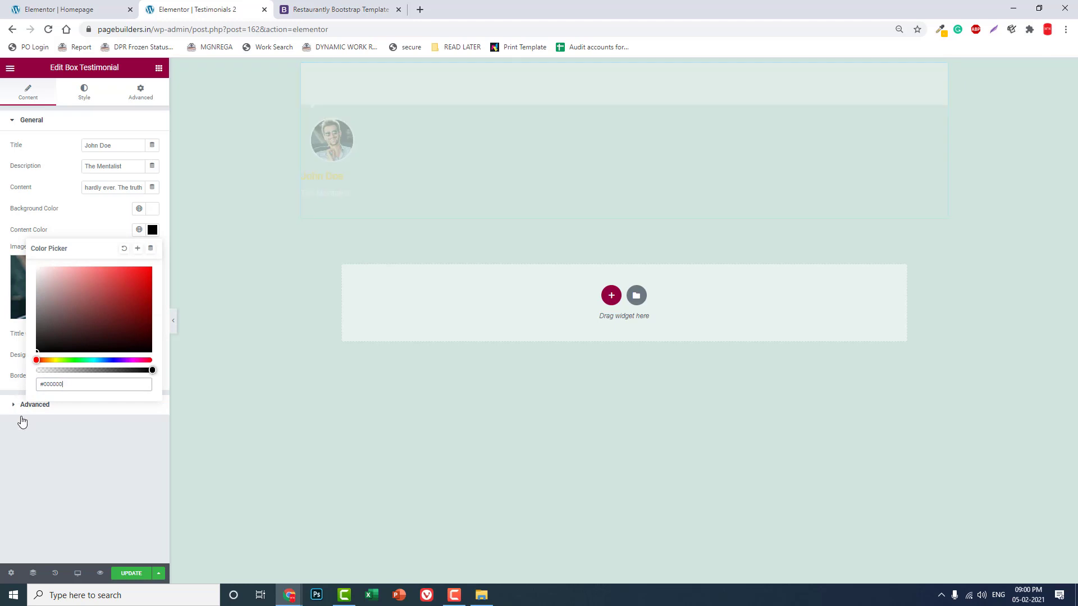
{"action": "left_click", "coordinate": [46, 495]}
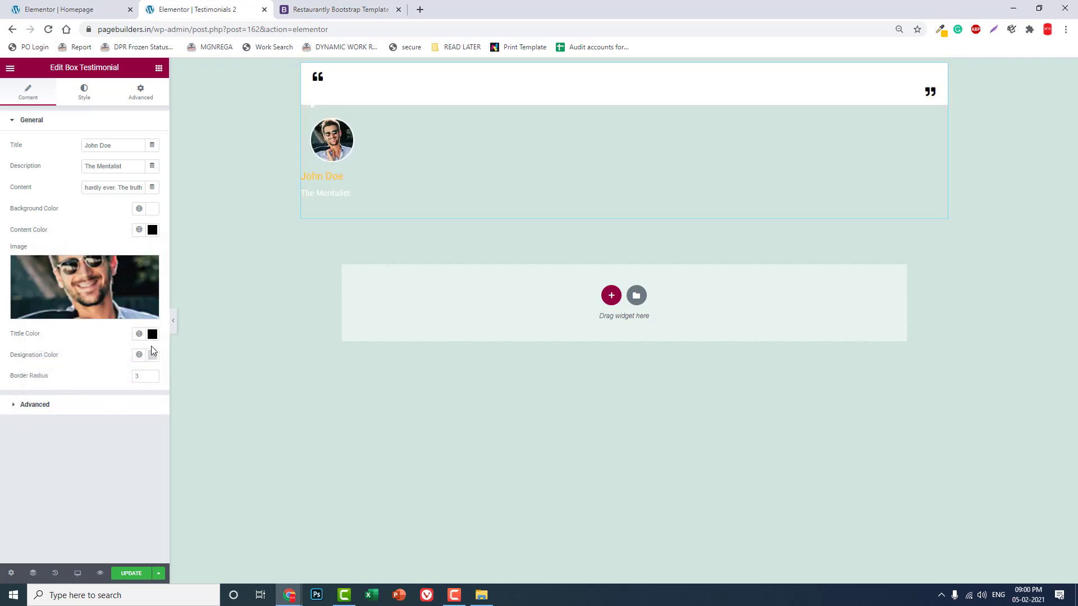
Set the text color in the testimonial's content styles to black (#000000)
{"action": "left_click", "coordinate": [85, 95]}
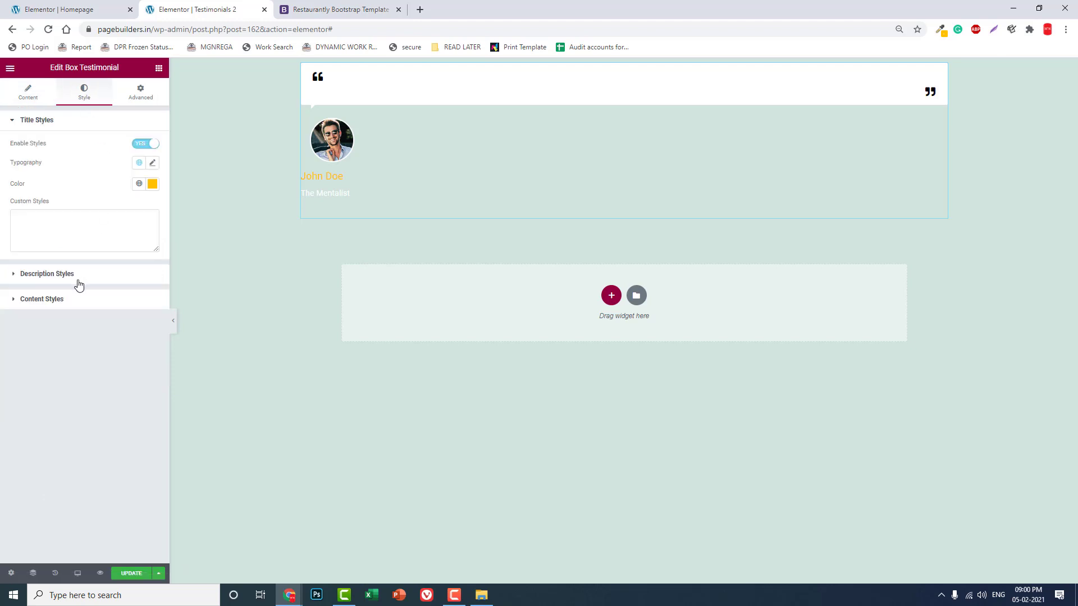
{"action": "left_click", "coordinate": [76, 300]}
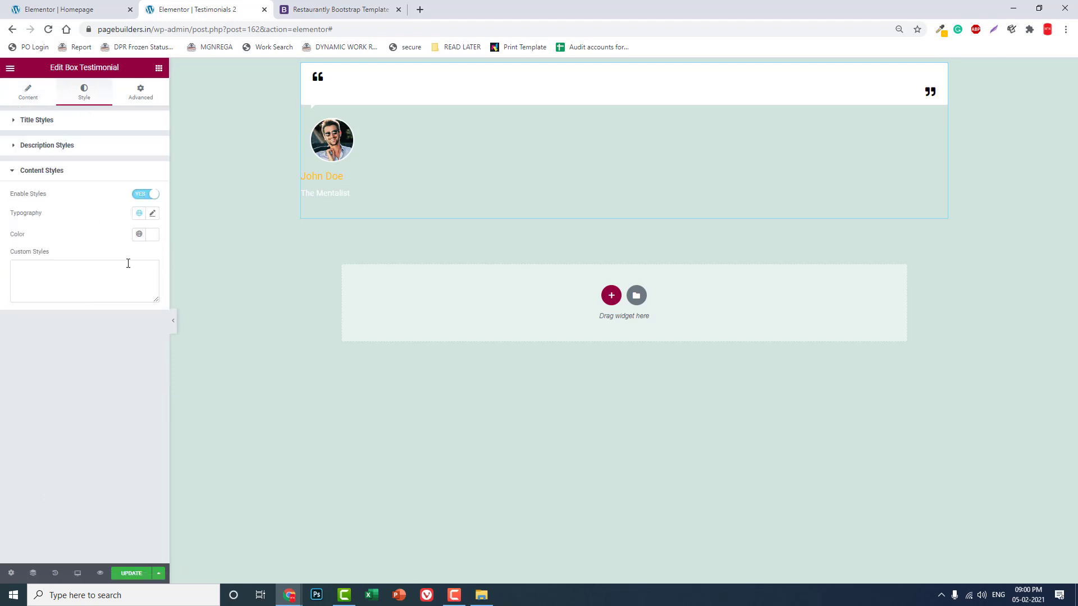
{"action": "left_click", "coordinate": [152, 239]}
{"action": "left_click_drag", "start_coordinate": [84, 303], "coordinate": [4, 366]}
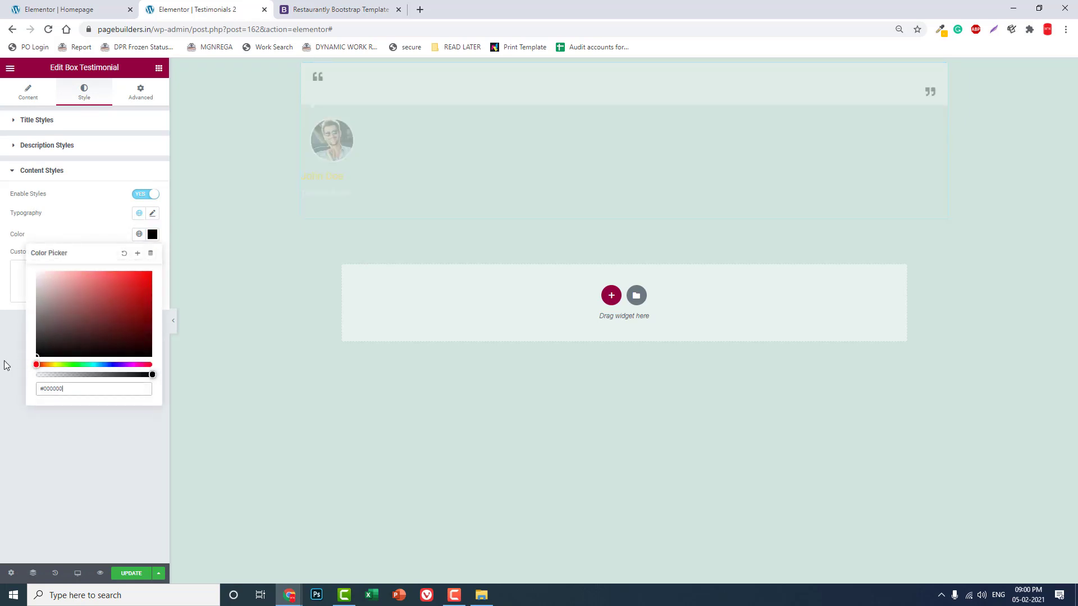
{"action": "left_click", "coordinate": [42, 428]}
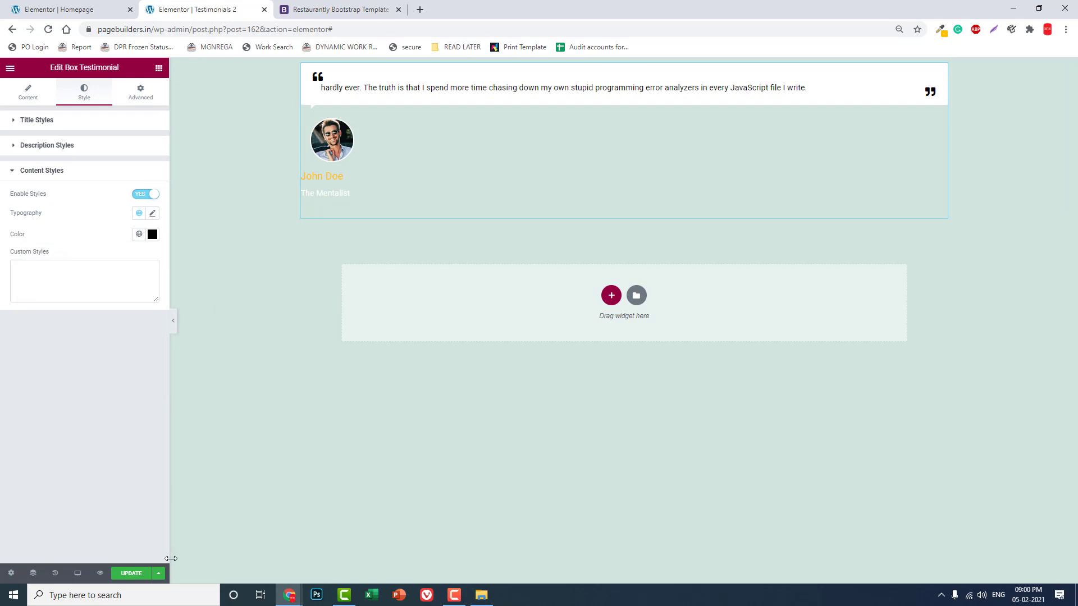
Update the Testimonials 2 template and exit the editor to the WordPress dashboard
{"action": "left_click", "coordinate": [136, 573]}
{"action": "left_click", "coordinate": [4, 67]}
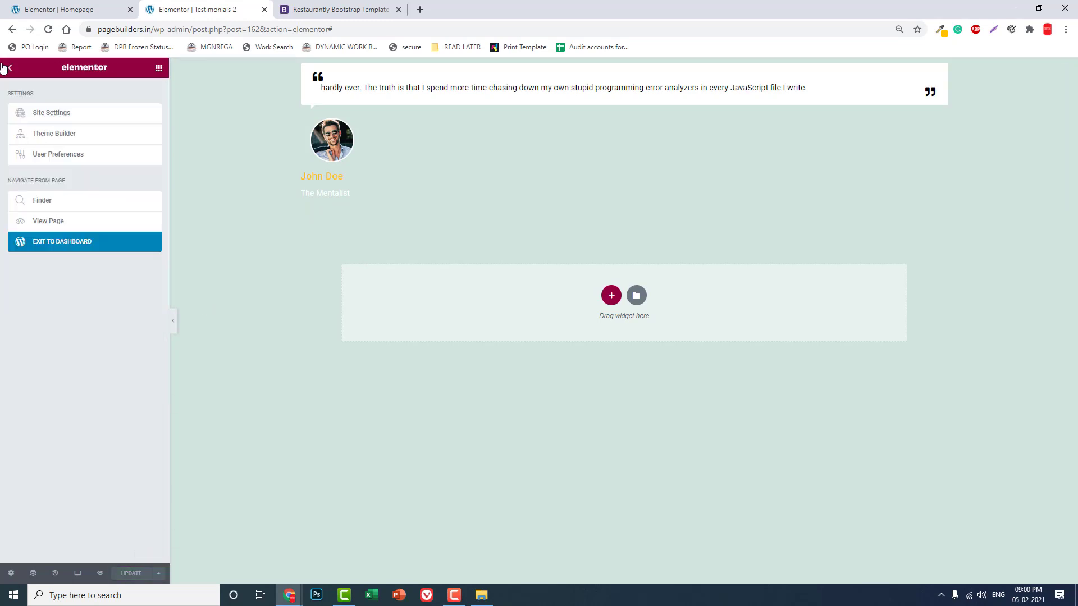
{"action": "left_click", "coordinate": [73, 245]}
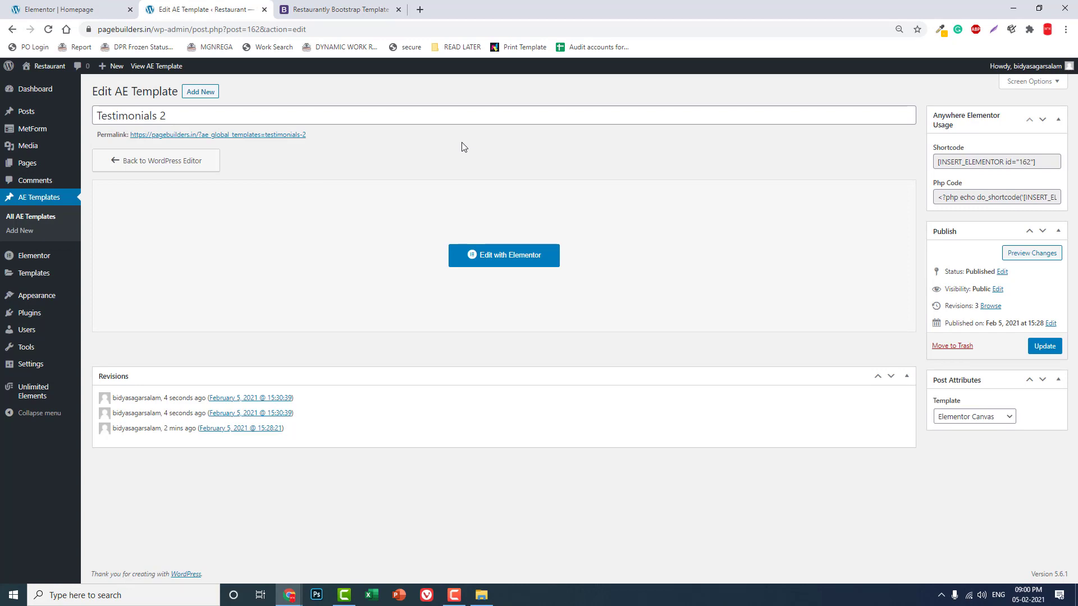
Go to the list of all AE templates and copy the Testimonials 1 shortcode
{"action": "left_click", "coordinate": [46, 201]}
{"action": "left_click", "coordinate": [585, 96]}
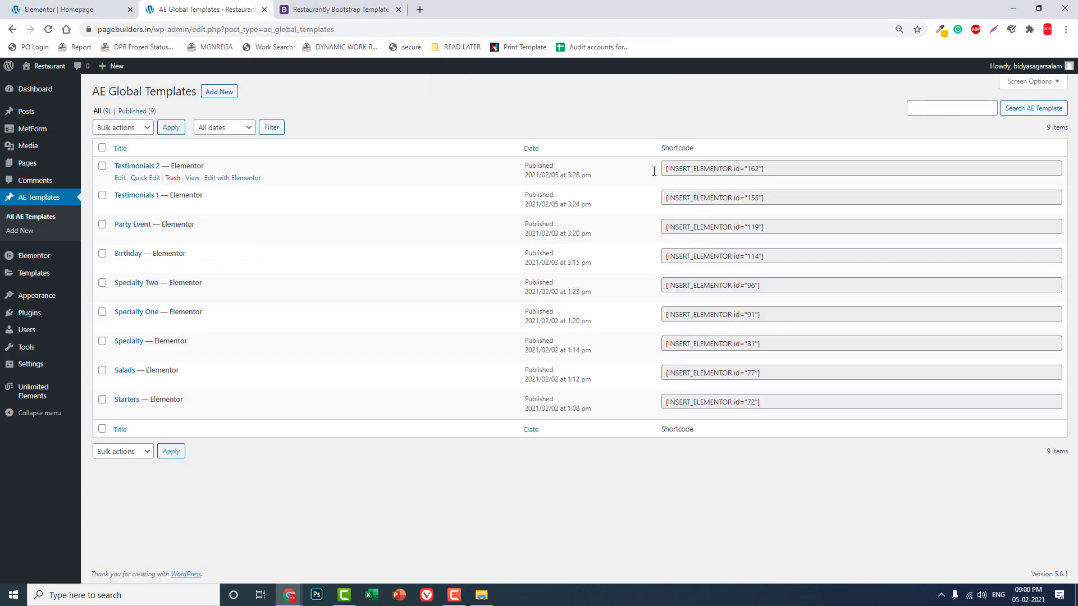
{"action": "left_click", "coordinate": [729, 199]}
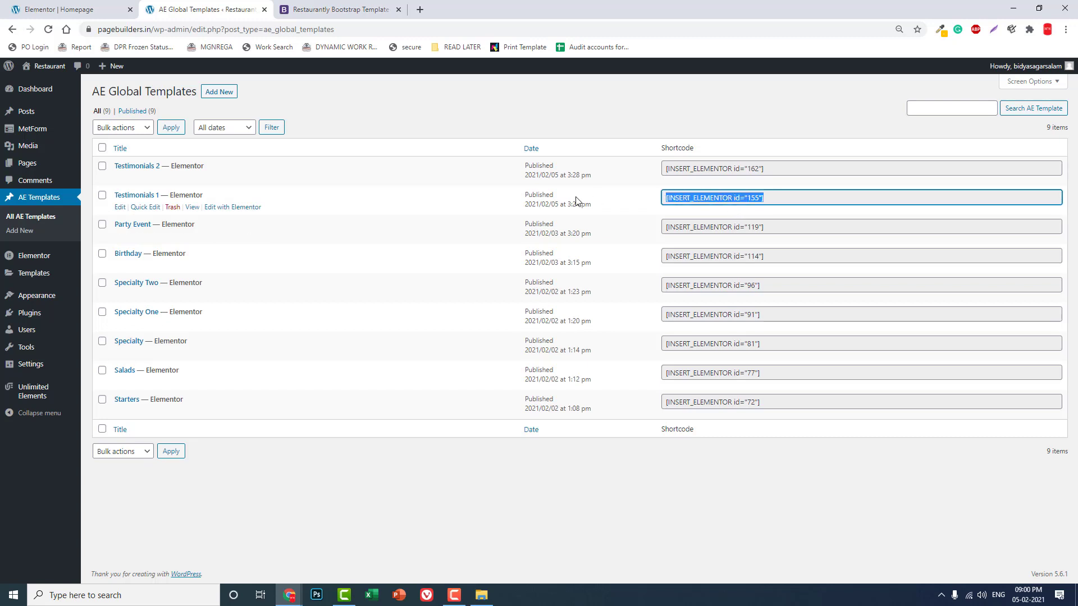
Return to the Homepage editor and enter the shortcode [INSERT_ELEMENTOR id="155"] as the content of the Card Carousel's Item #1
{"action": "left_click", "coordinate": [118, 3]}
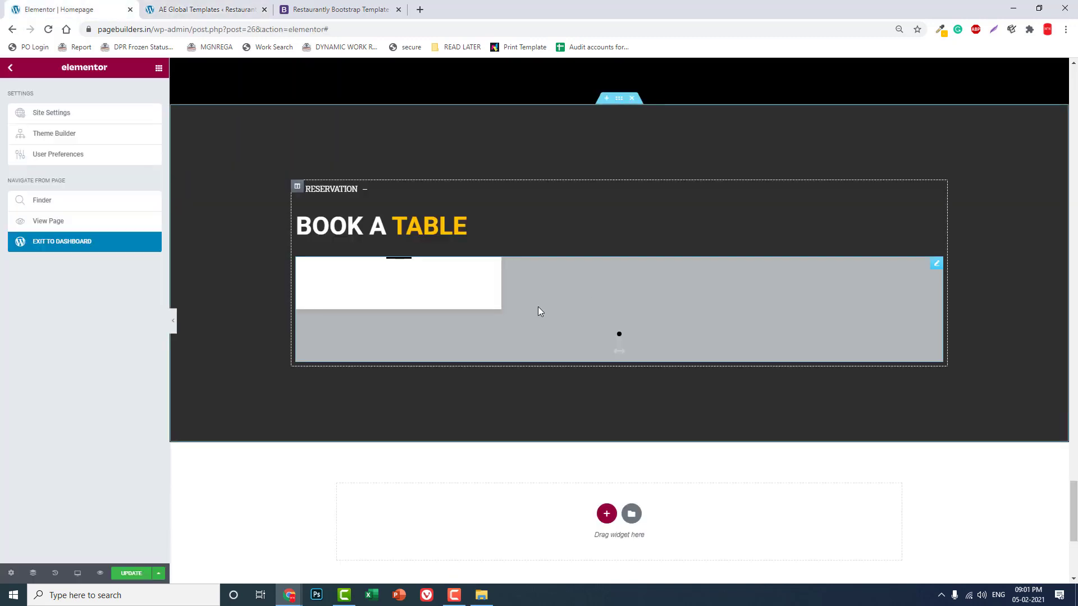
{"action": "left_click", "coordinate": [159, 67]}
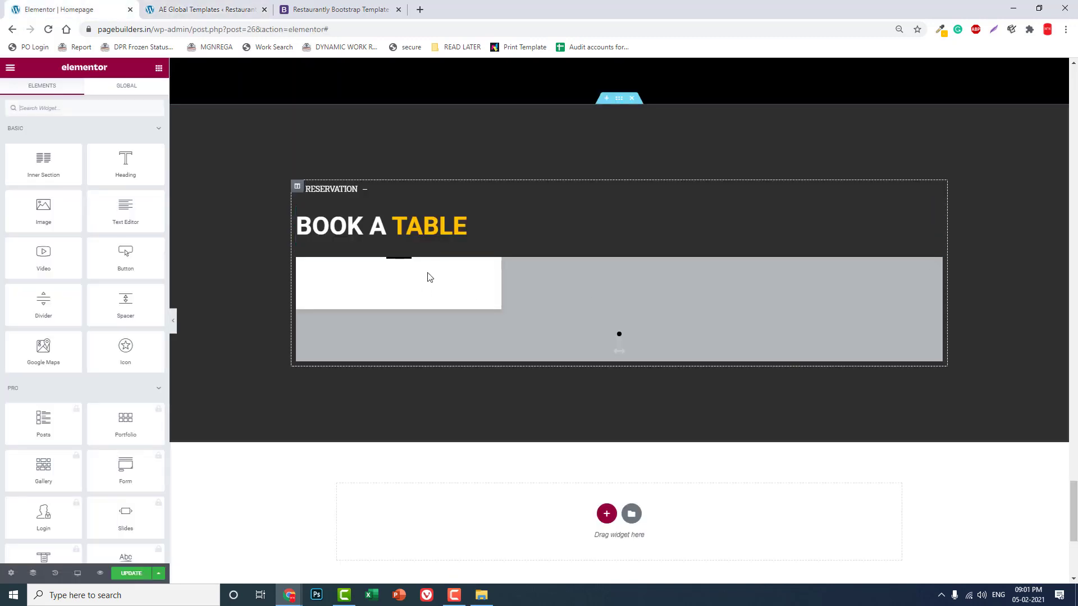
{"action": "left_click", "coordinate": [935, 264]}
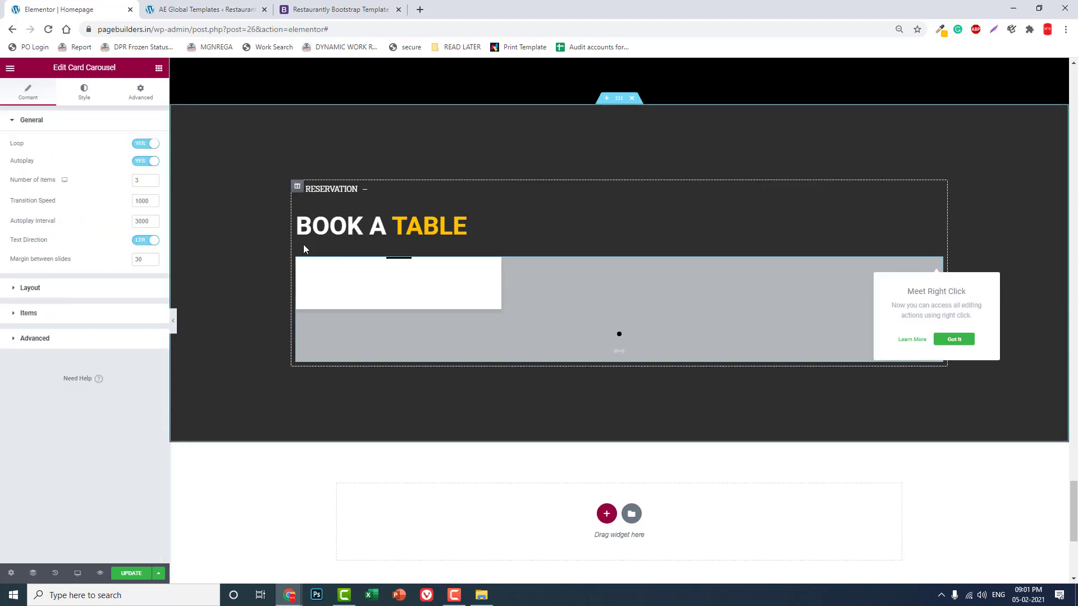
{"action": "left_click", "coordinate": [55, 313]}
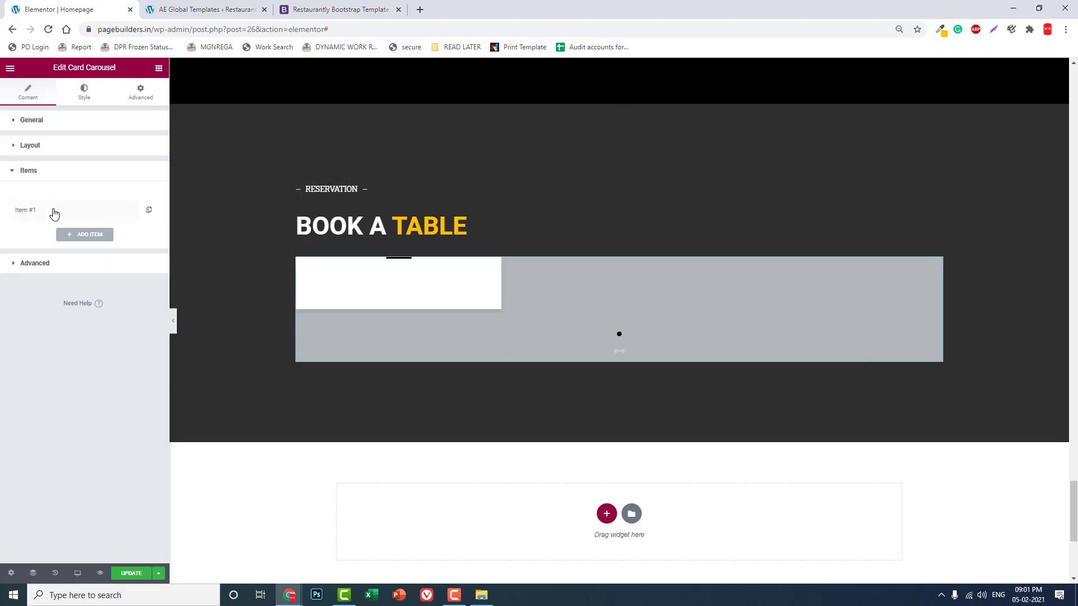
{"action": "left_click", "coordinate": [52, 211]}
{"action": "left_click", "coordinate": [44, 272]}
{"action": "type", "text": "[INSERT_ELEMENTOR id=\"155\"]"}
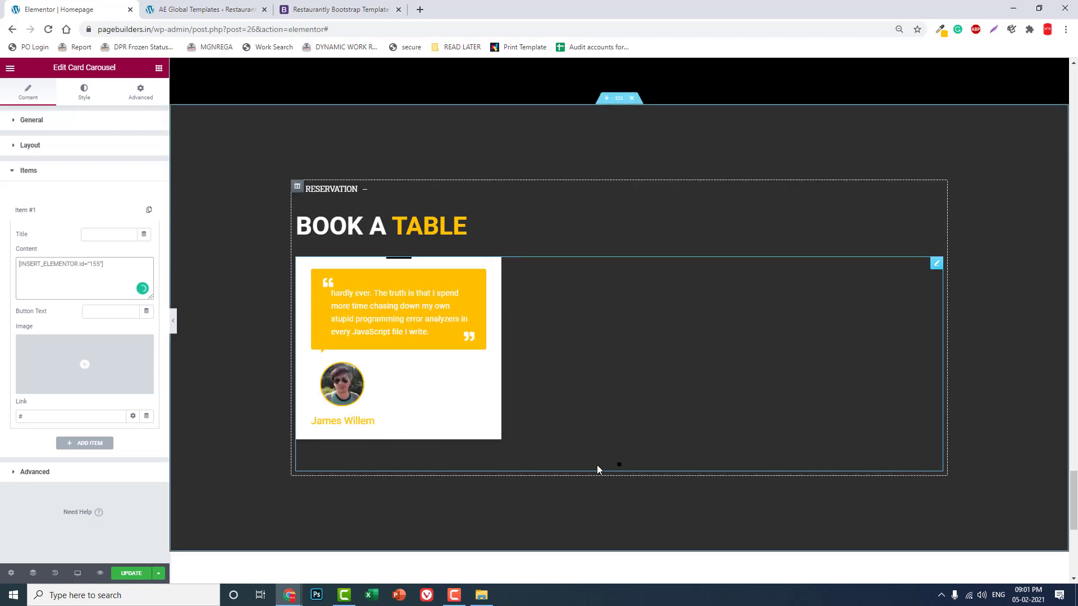
Set the carousel's top decoration height and width both to 0
{"action": "left_click", "coordinate": [78, 99]}
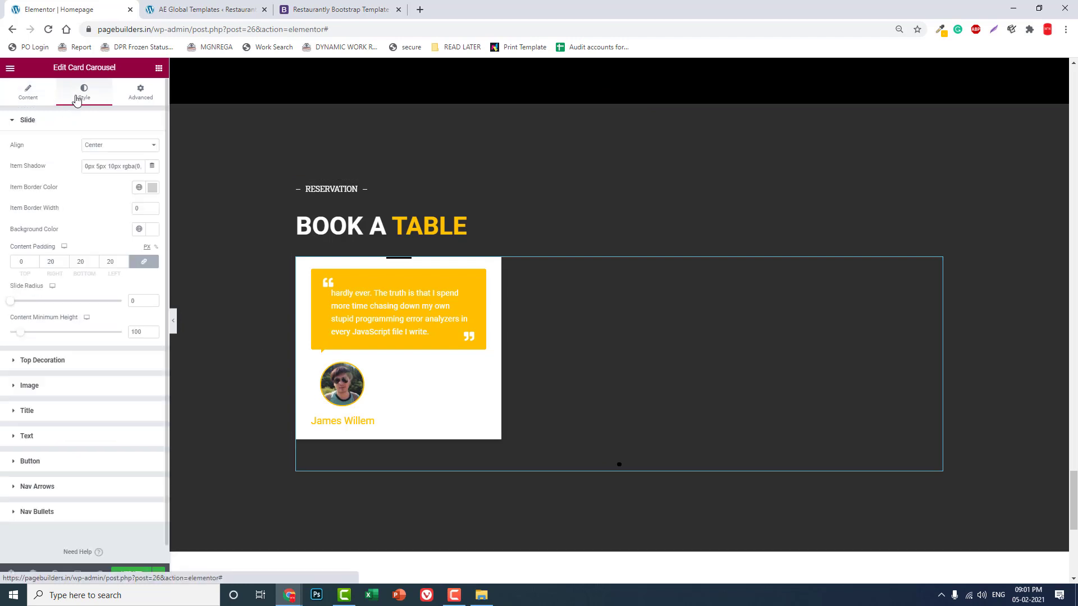
{"action": "left_click", "coordinate": [66, 362]}
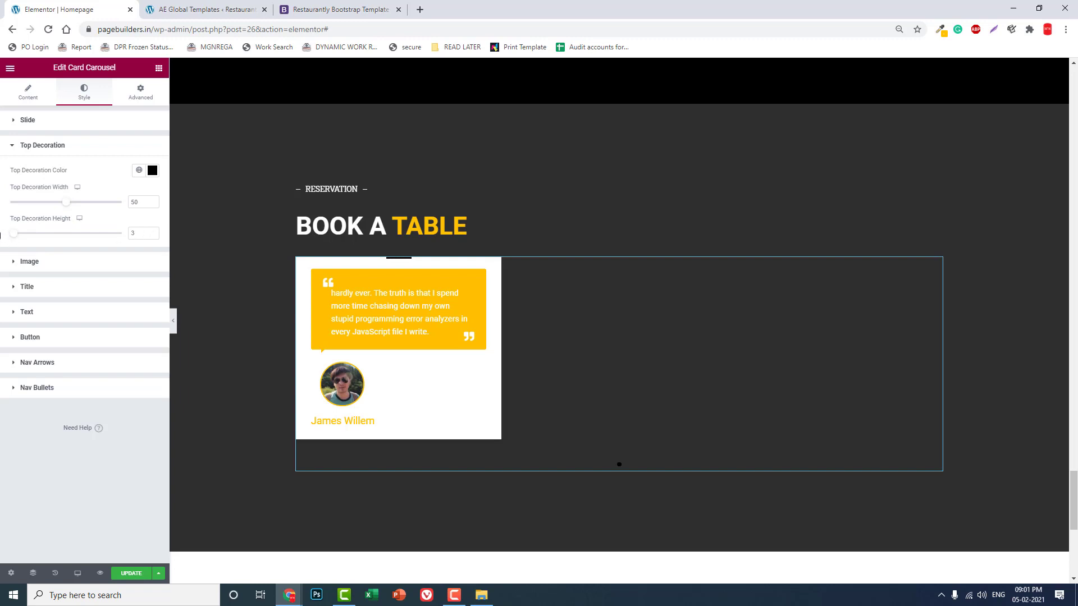
{"action": "left_click_drag", "start_coordinate": [1, 235], "coordinate": [3, 235]}
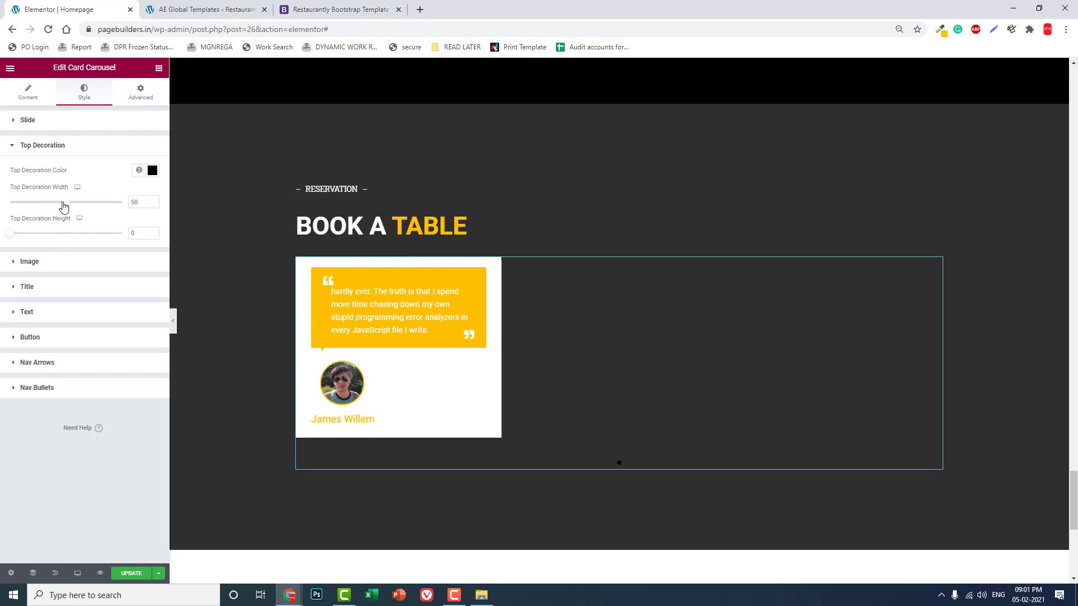
{"action": "left_click_drag", "start_coordinate": [63, 206], "coordinate": [4, 206]}
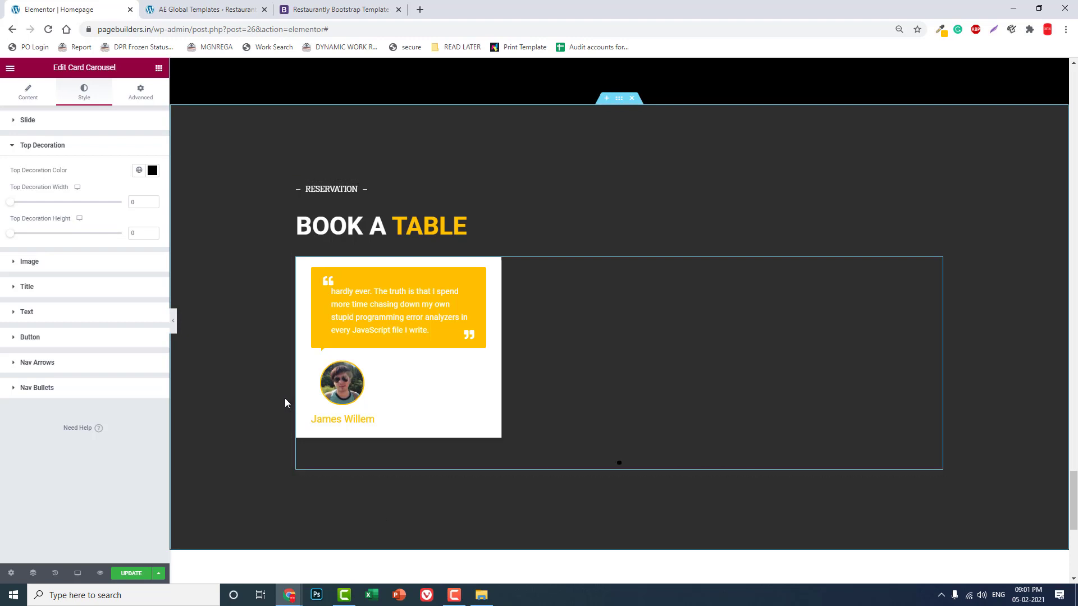
Make the carousel slides' background color fully transparent (#FFFFFF00)
{"action": "left_click", "coordinate": [43, 121]}
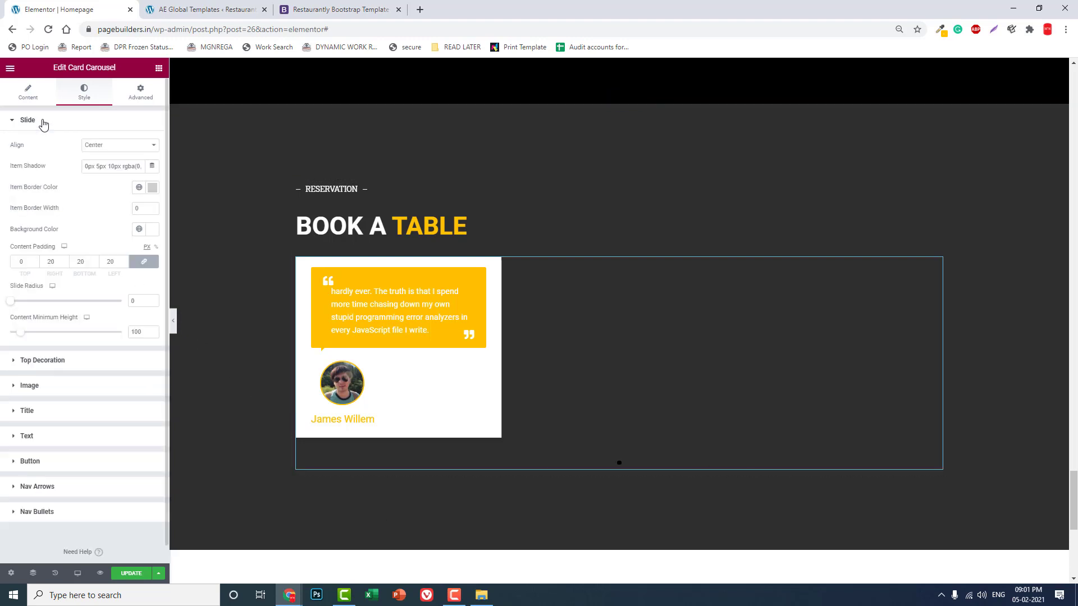
{"action": "left_click", "coordinate": [152, 229]}
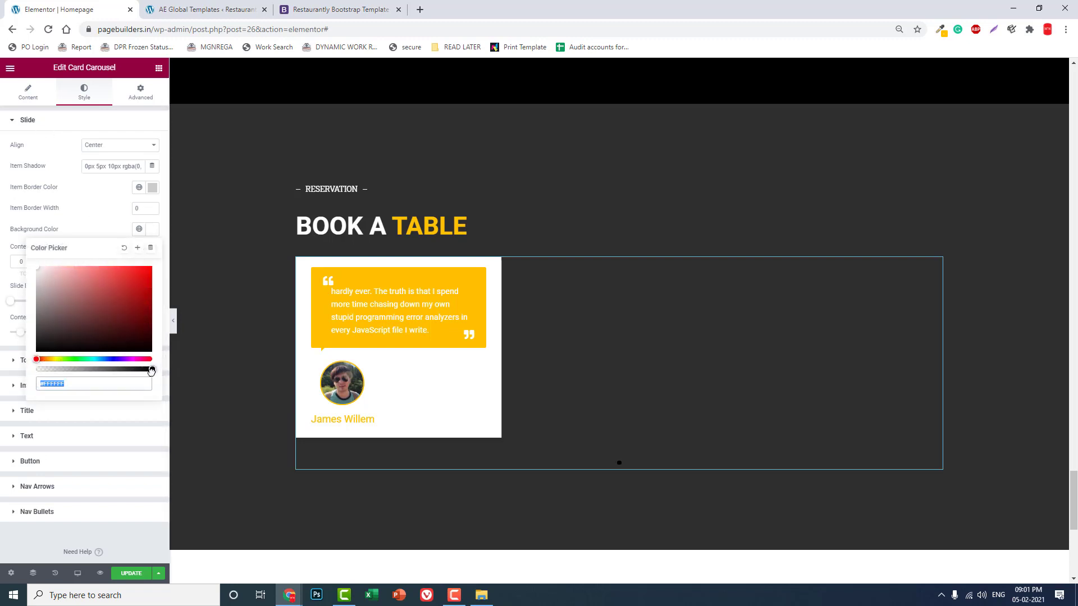
{"action": "left_click_drag", "start_coordinate": [151, 371], "coordinate": [1, 364]}
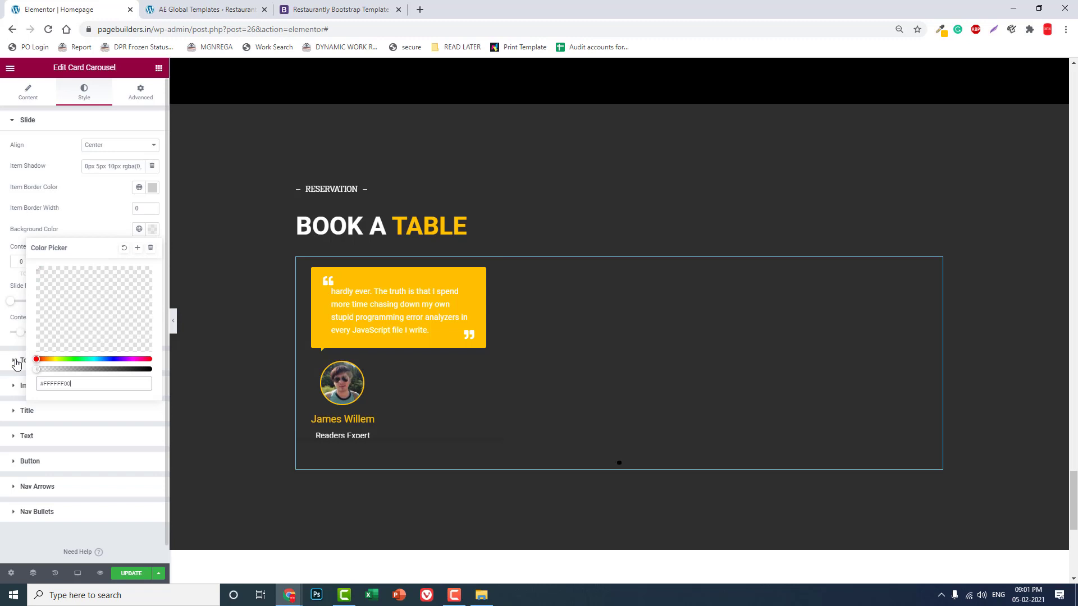
{"action": "left_click", "coordinate": [151, 230]}
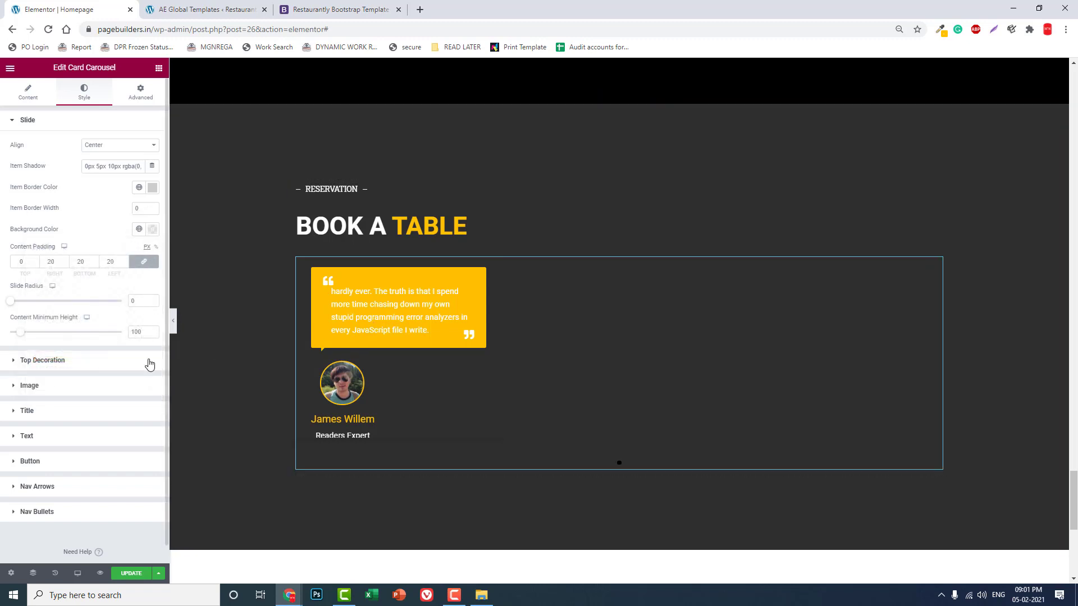
Clear the slides' item border color and delete the item shadow value
{"action": "left_click", "coordinate": [152, 188]}
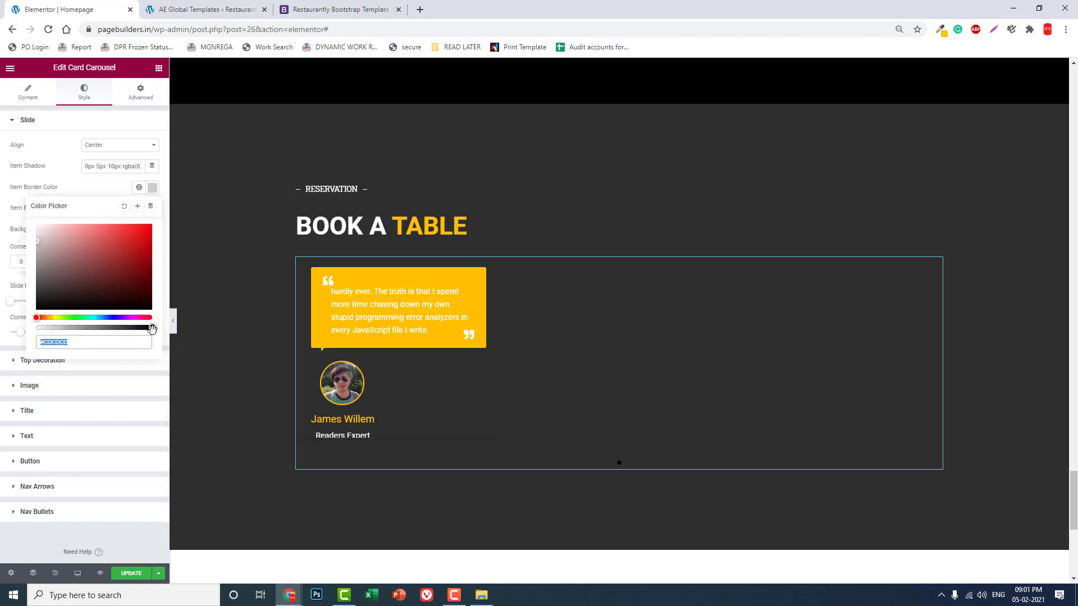
{"action": "left_click", "coordinate": [124, 207]}
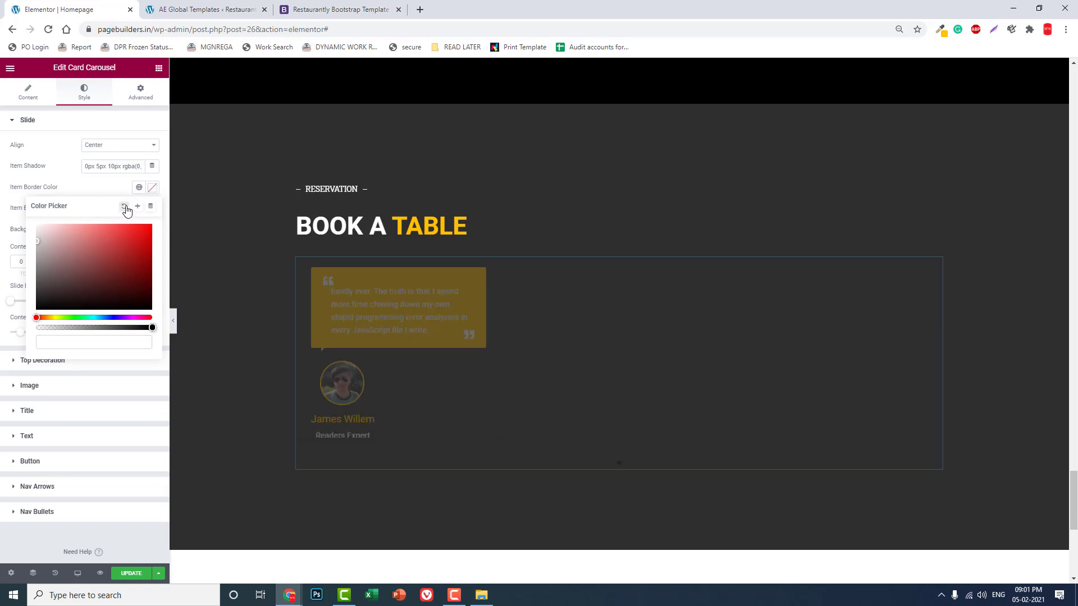
{"action": "left_click", "coordinate": [120, 189]}
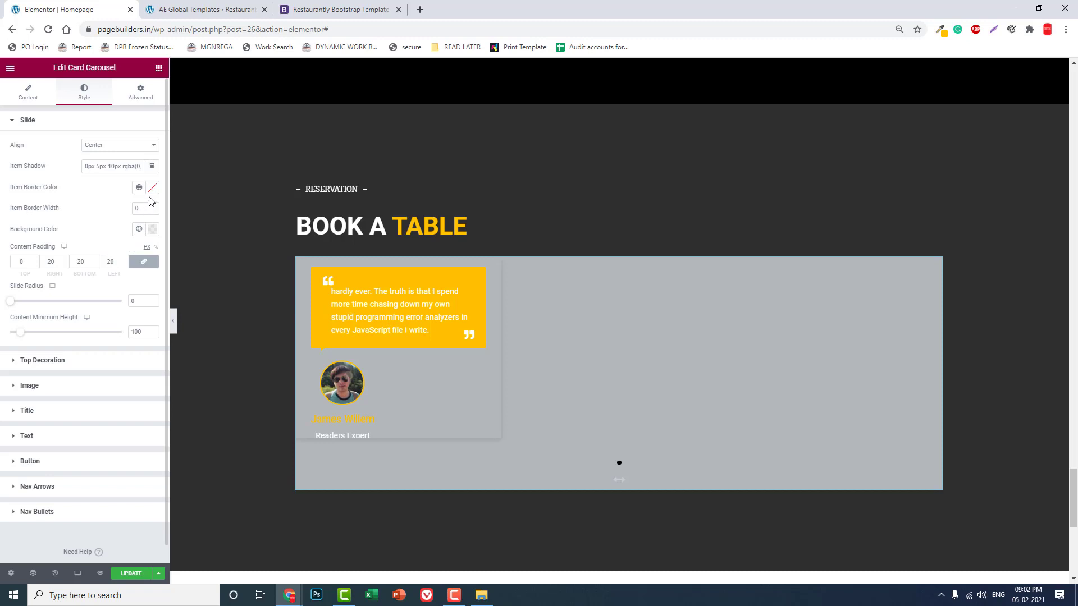
{"action": "triple_click", "coordinate": [132, 165]}
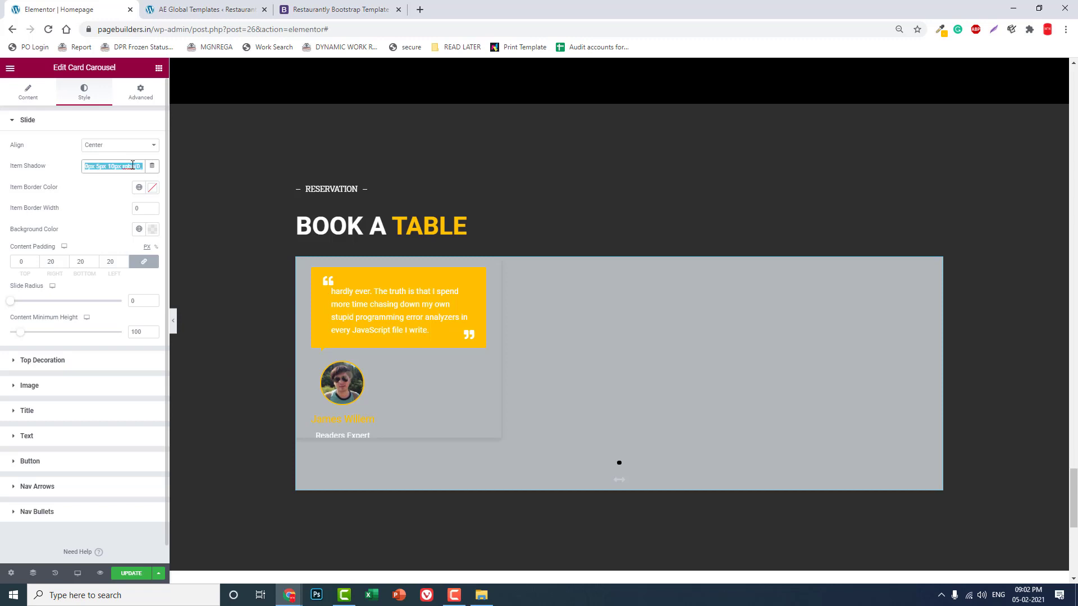
{"action": "key", "text": "BackSpace"}
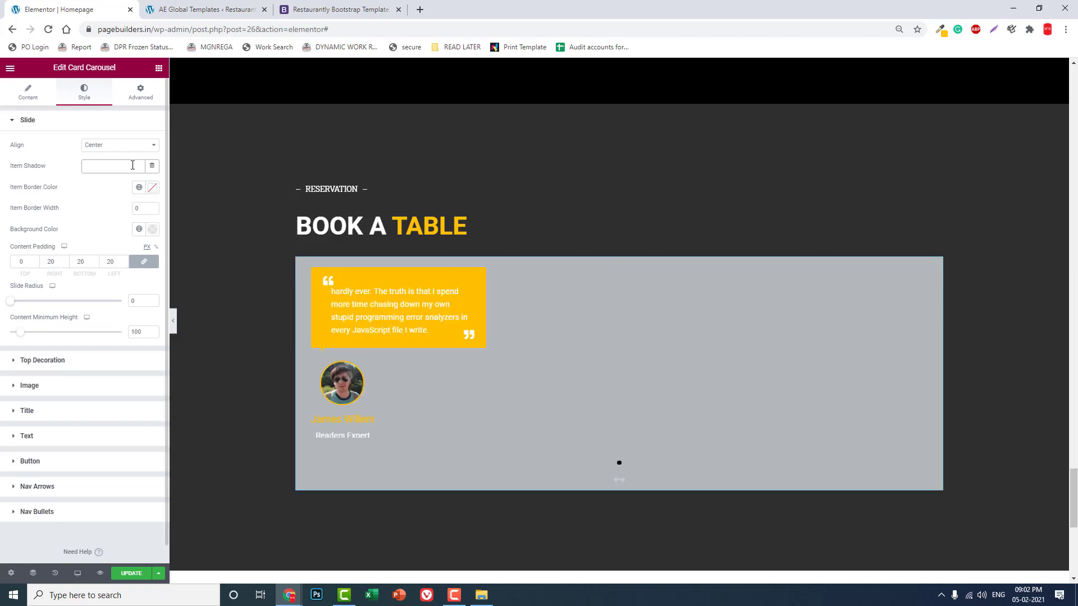
Check the testimonials section of the Restaurantly demo page and return to the Homepage editor
{"action": "left_click", "coordinate": [349, 8]}
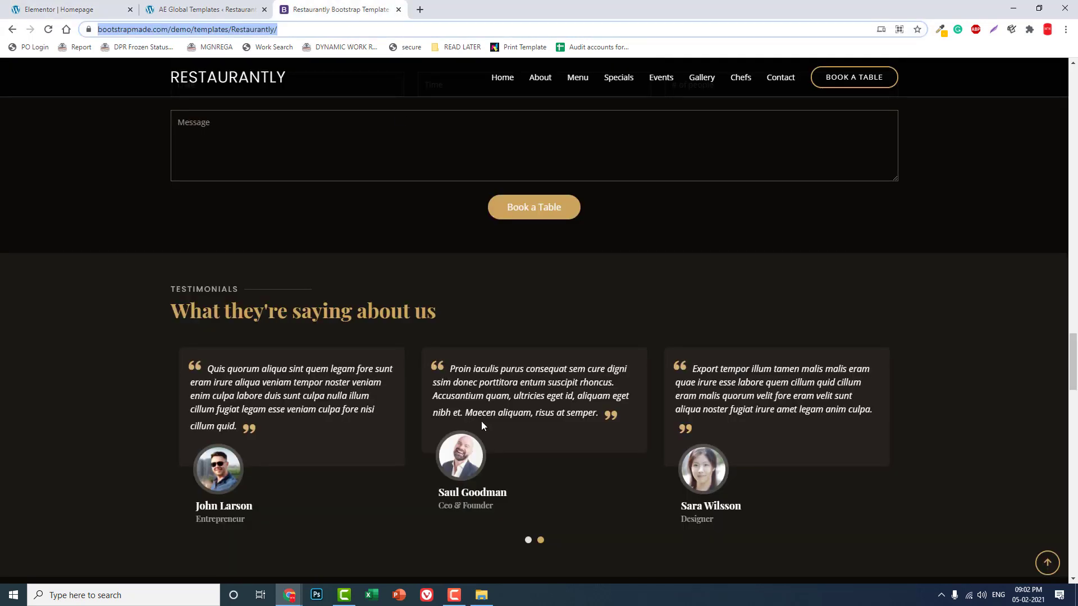
{"action": "left_click", "coordinate": [205, 9]}
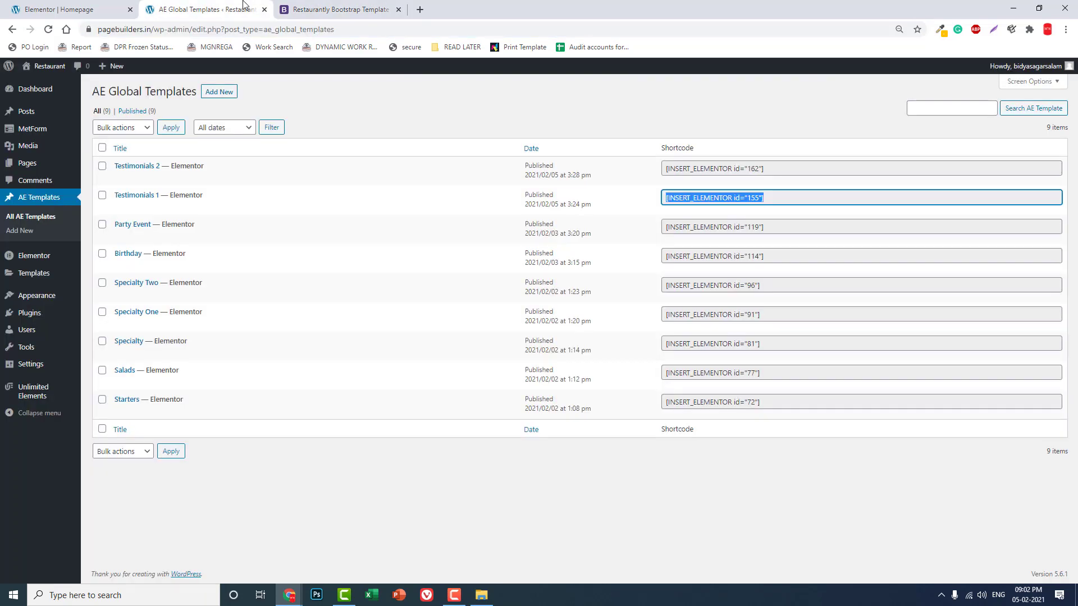
{"action": "left_click", "coordinate": [84, 9]}
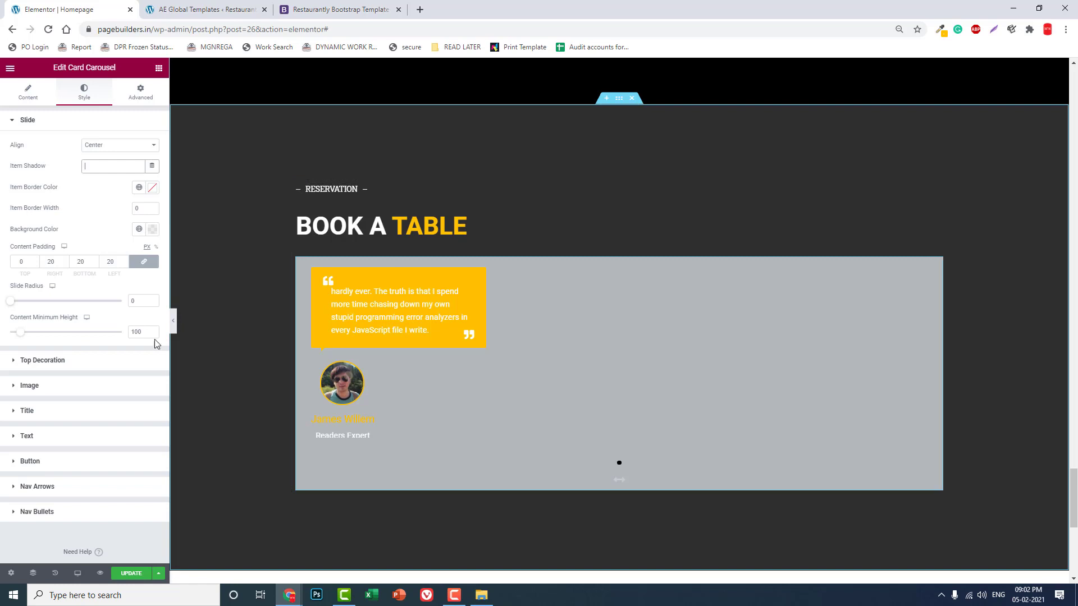
Try a content padding of 40 px on all sides of the slides and clear the values
{"action": "left_click_drag", "start_coordinate": [86, 263], "coordinate": [71, 268]}
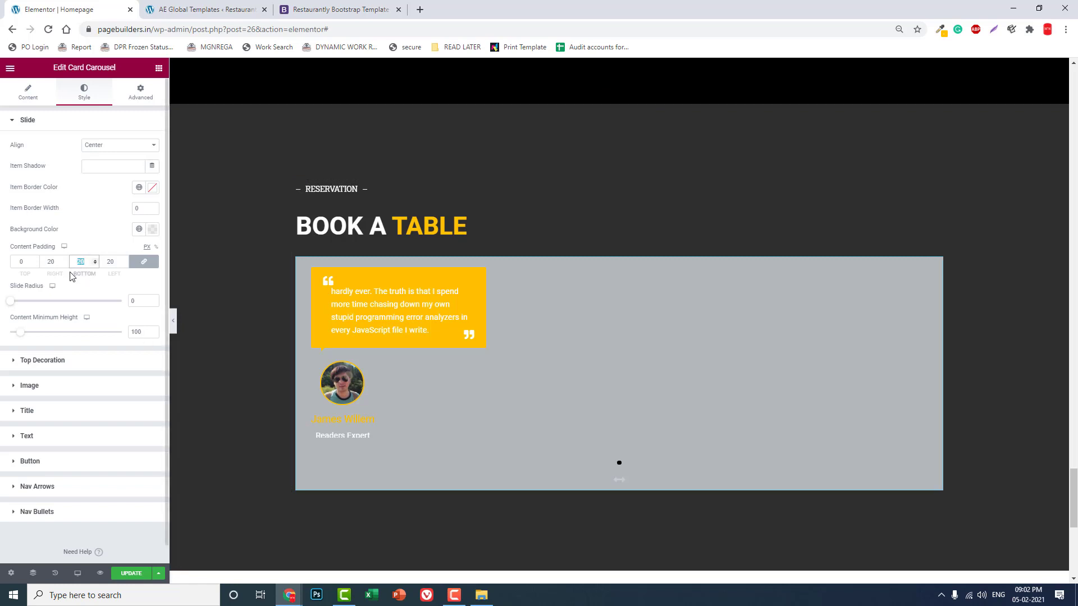
{"action": "type", "text": "40"}
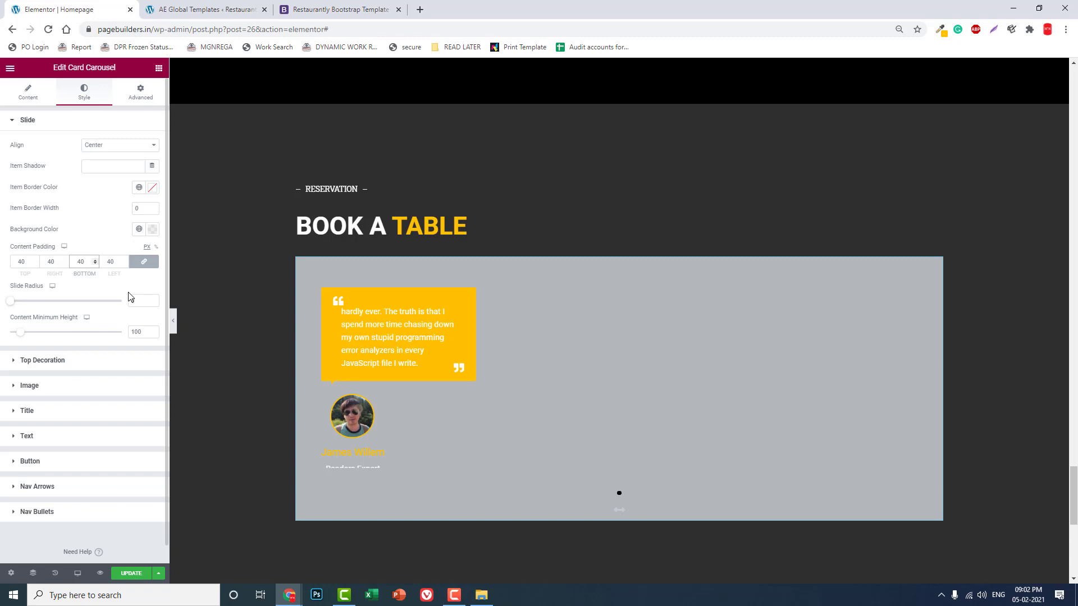
{"action": "key", "text": "BackSpace"}
{"action": "key", "text": "BackSpace"}
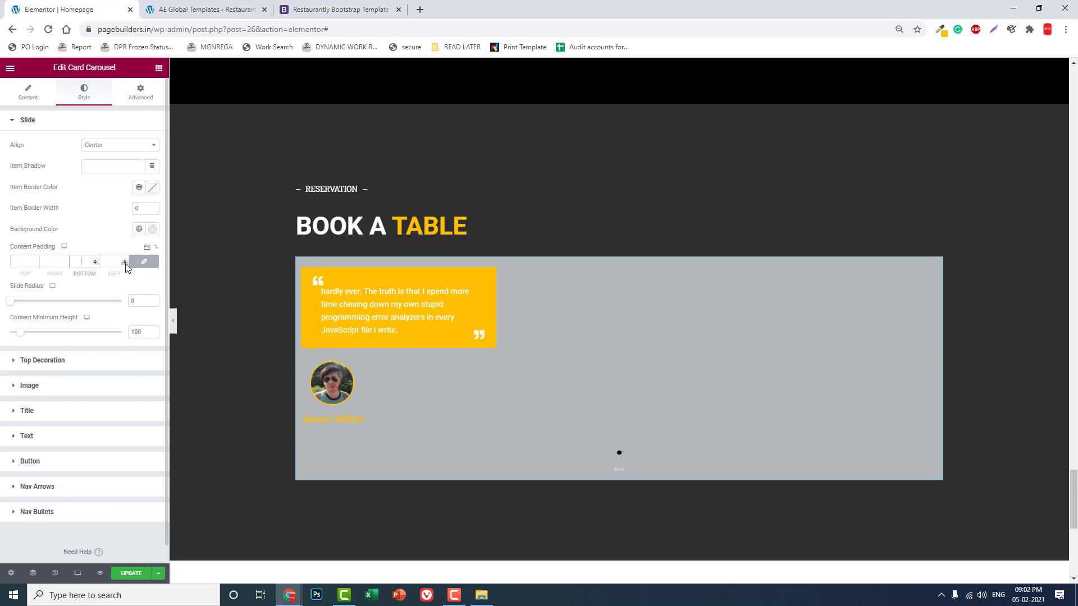
Unlink the slides' content padding values and set the left and right padding to 10 px
{"action": "left_click", "coordinate": [143, 262]}
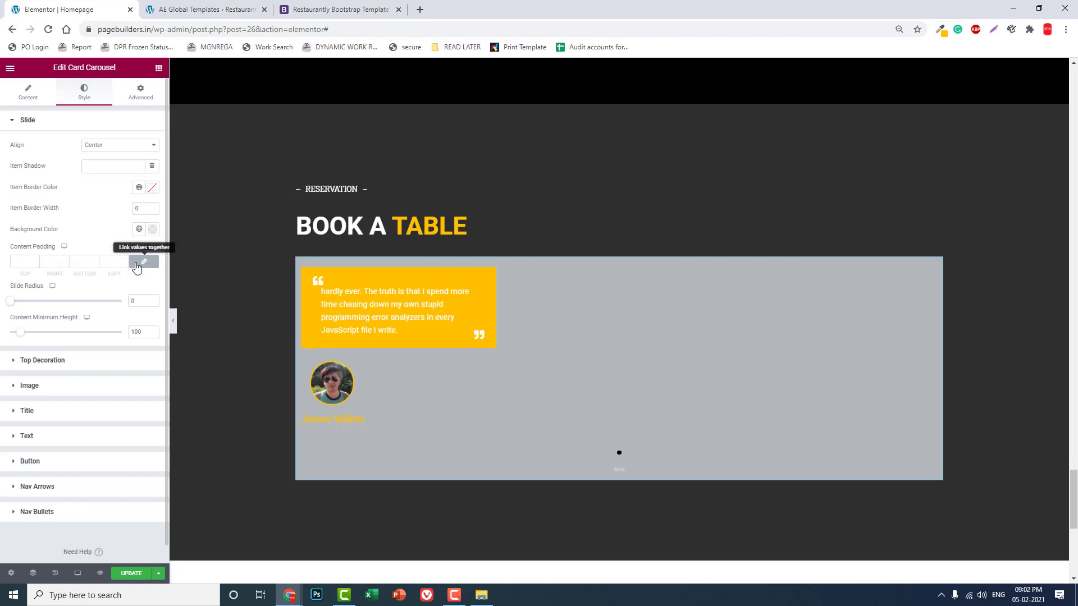
{"action": "double_click", "coordinate": [103, 266]}
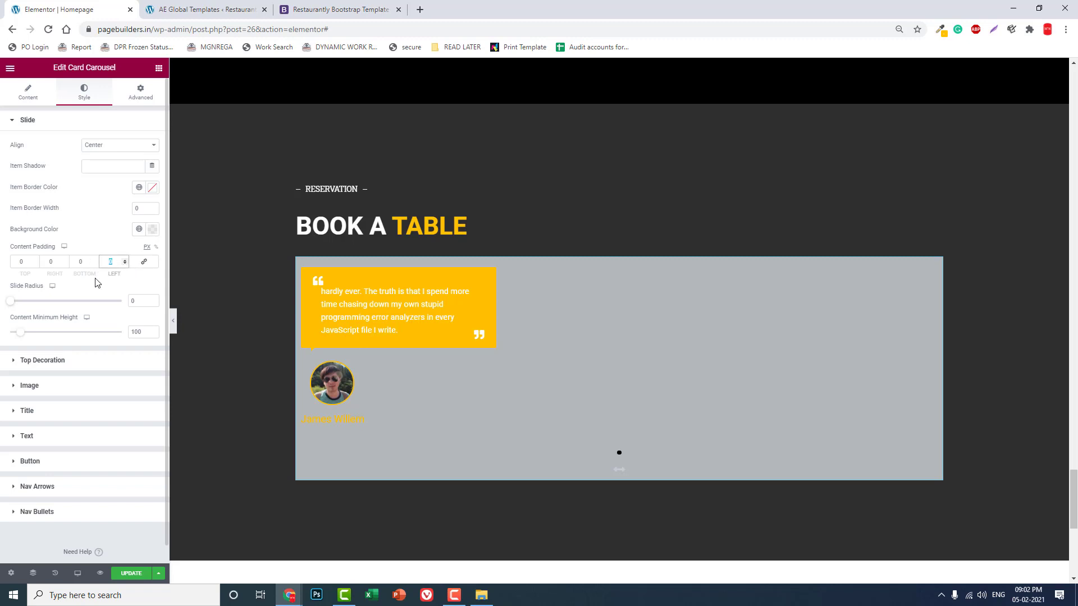
{"action": "type", "text": "10"}
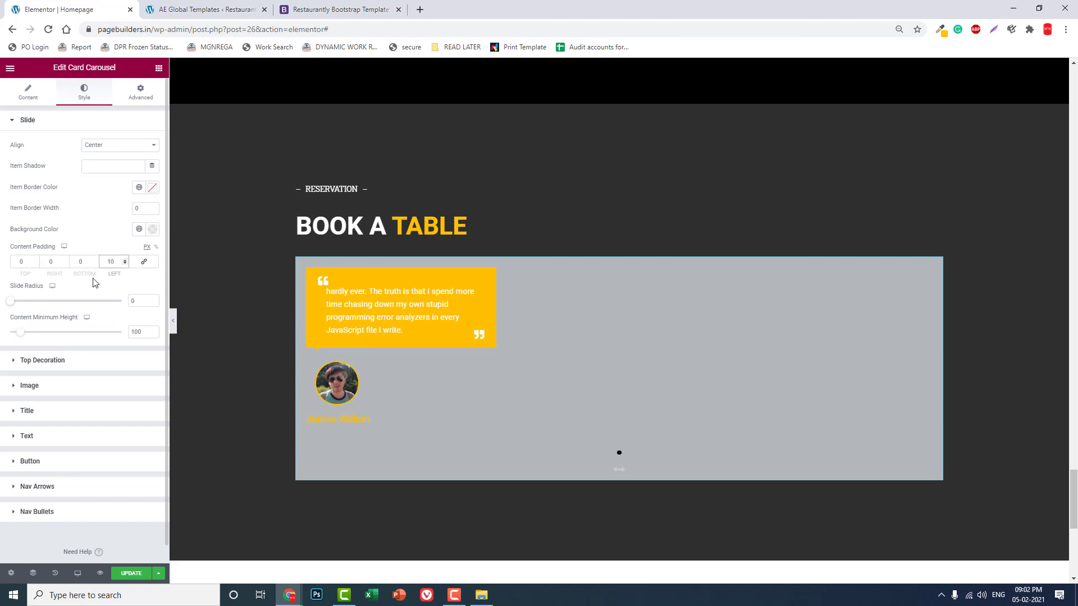
{"action": "double_click", "coordinate": [42, 263]}
{"action": "type", "text": "10"}
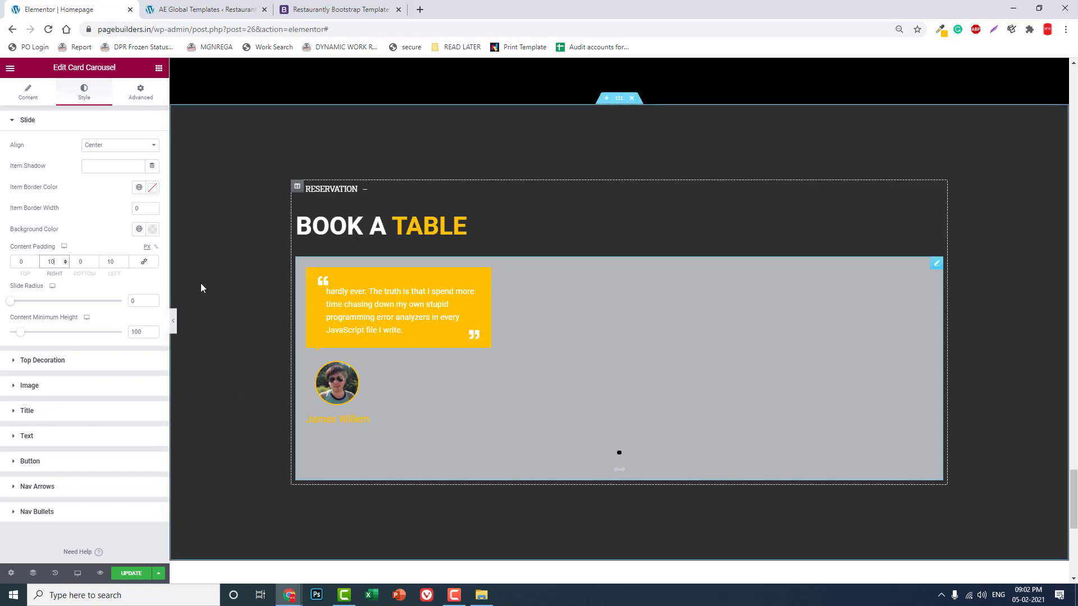
Duplicate Item #1 in the Card Carousel's list of items
{"action": "left_click", "coordinate": [29, 94]}
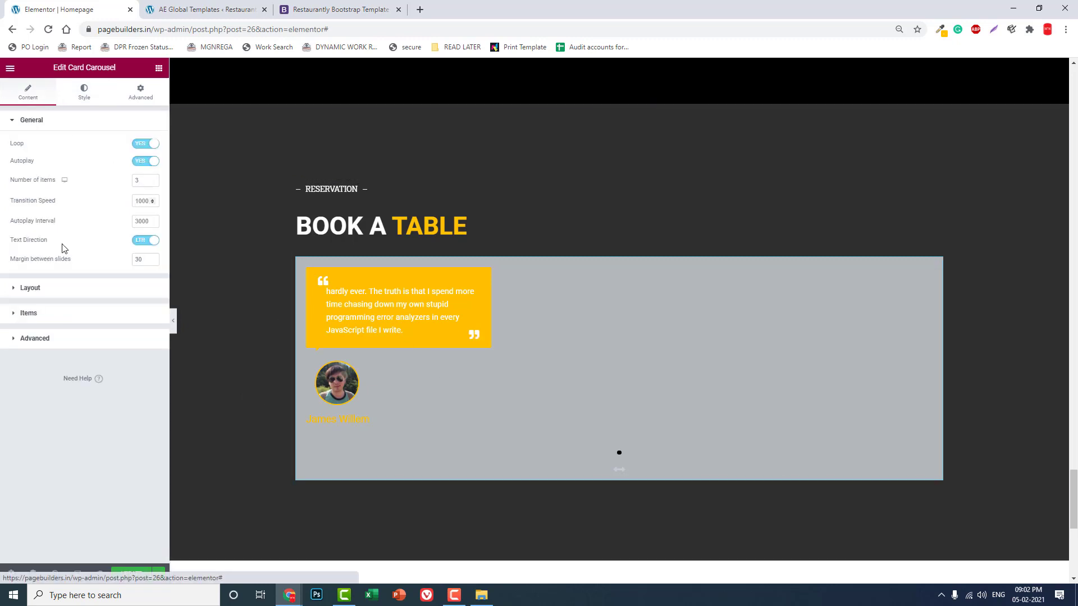
{"action": "left_click", "coordinate": [53, 289]}
{"action": "left_click", "coordinate": [52, 290]}
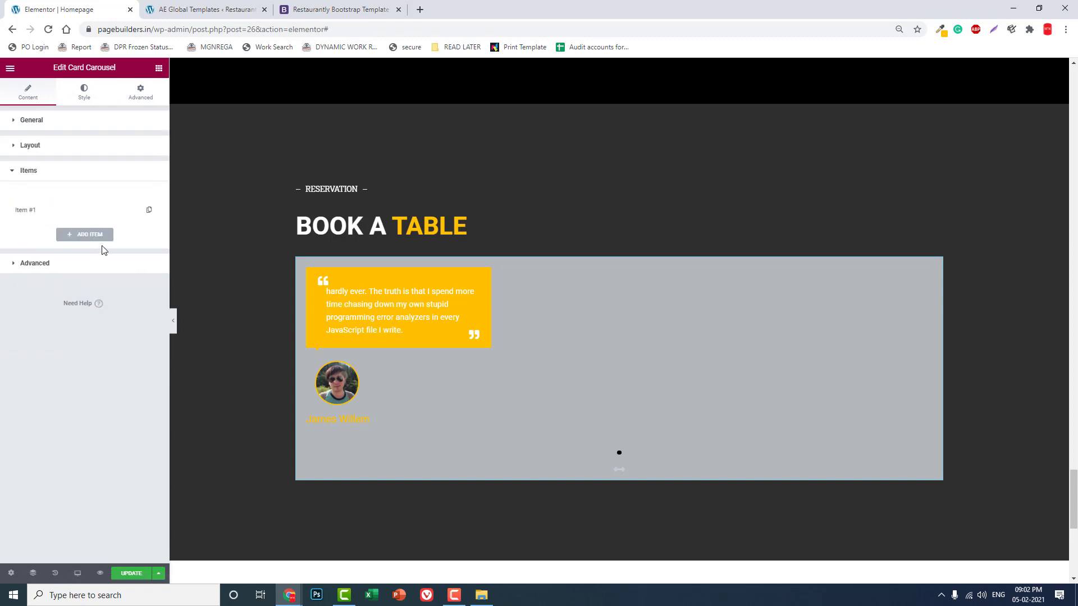
{"action": "left_click", "coordinate": [148, 211]}
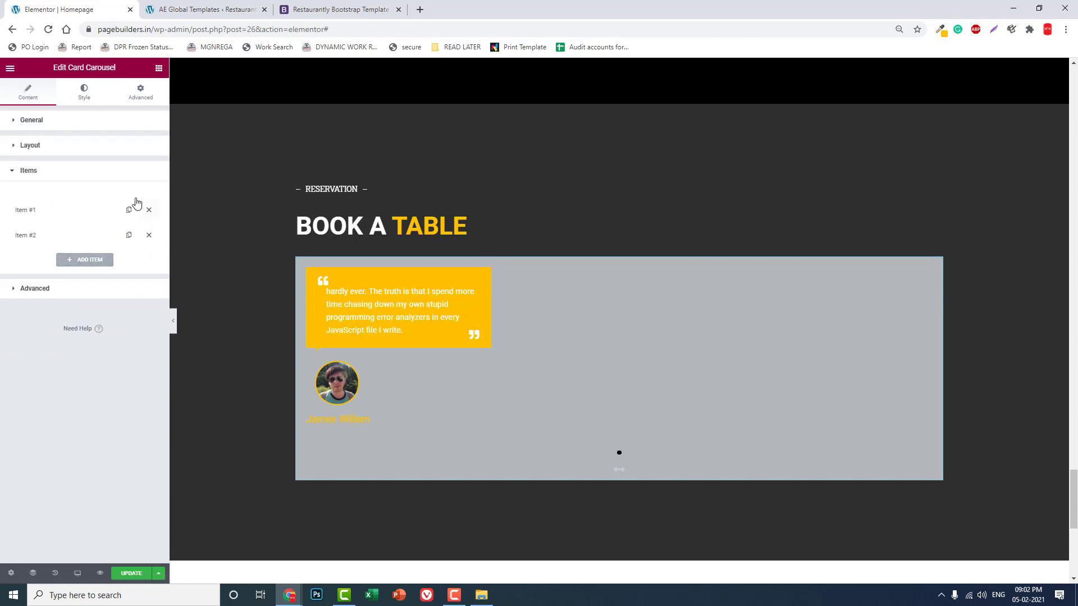
Copy the Testimonials 2 shortcode and replace Item #2's content with [INSERT_ELEMENTOR id="162"]
{"action": "left_click", "coordinate": [235, 8]}
{"action": "left_click", "coordinate": [784, 170]}
{"action": "key", "text": "ctrl+c"}
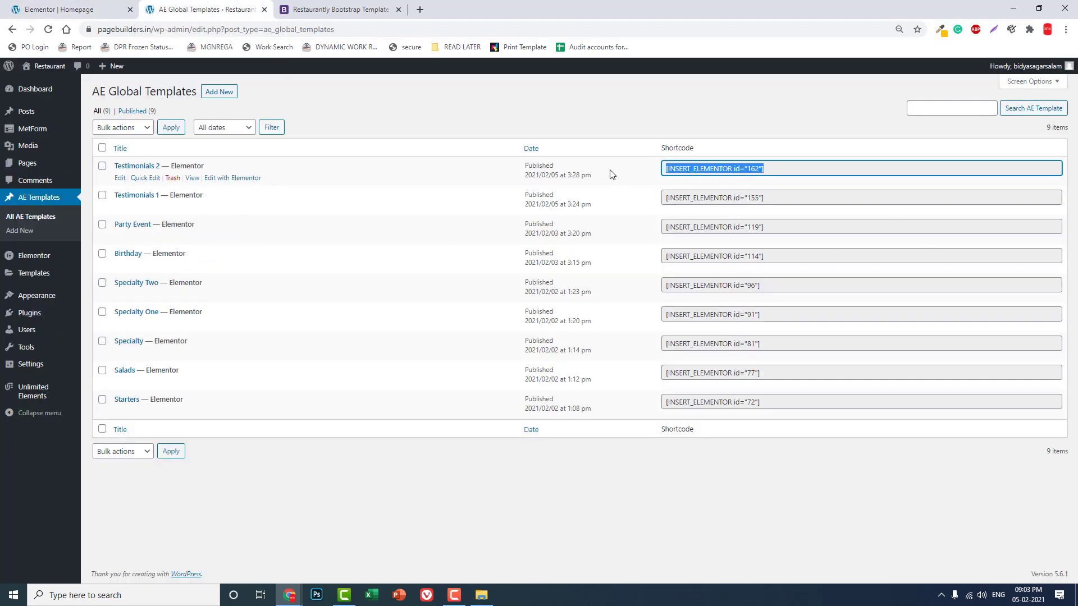
{"action": "left_click", "coordinate": [57, 9]}
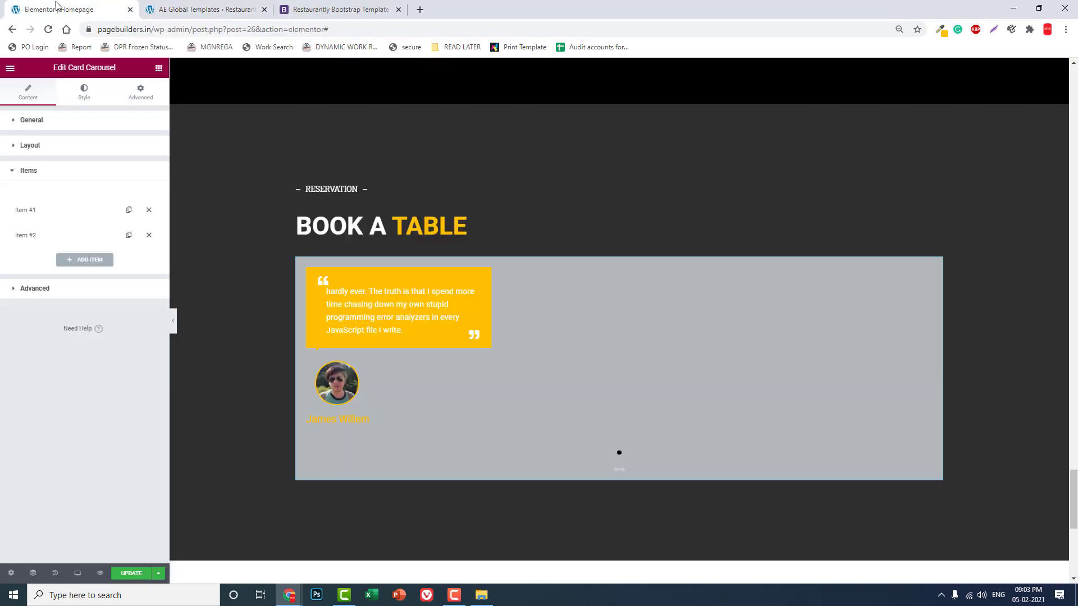
{"action": "left_click", "coordinate": [47, 237]}
{"action": "left_click_drag", "start_coordinate": [122, 297], "coordinate": [2, 269]}
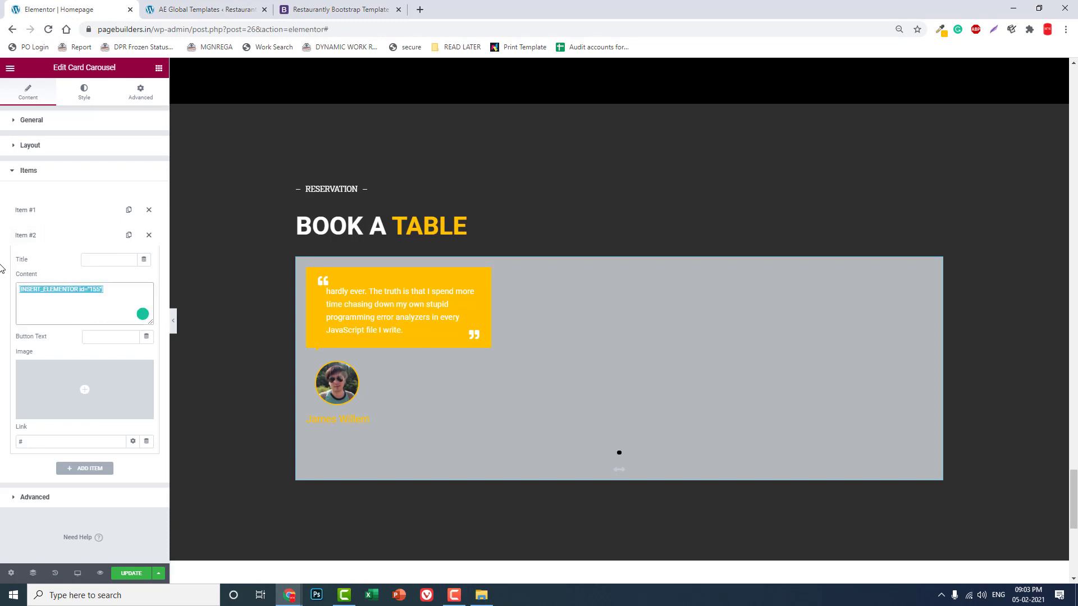
{"action": "key", "text": "ctrl+v"}
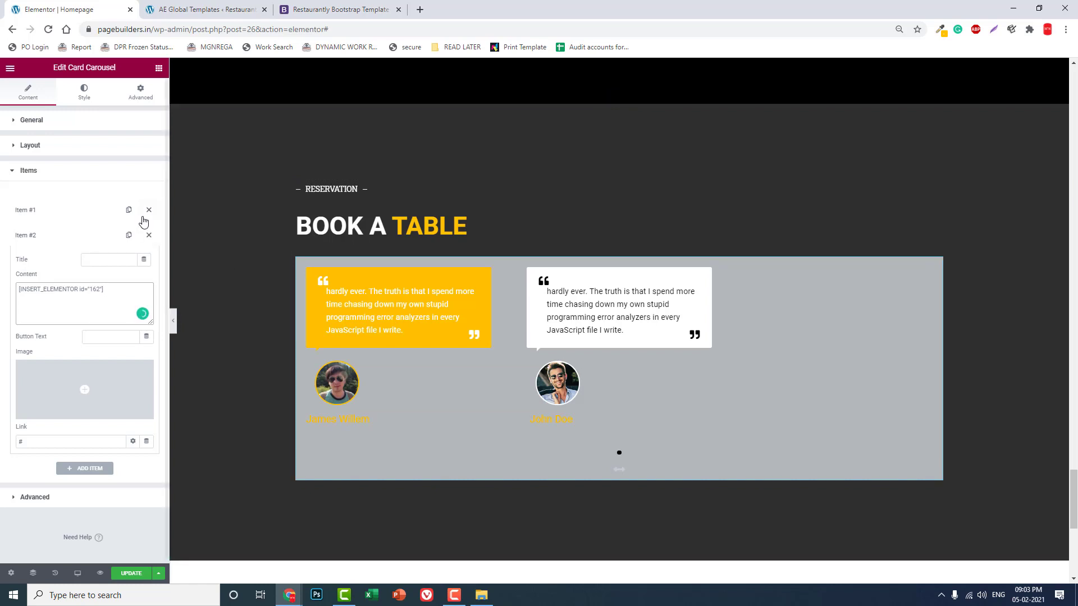
Add a third item to the Card Carousel and clear its default title, content, button text and image
{"action": "left_click", "coordinate": [48, 237]}
{"action": "left_click", "coordinate": [84, 259]}
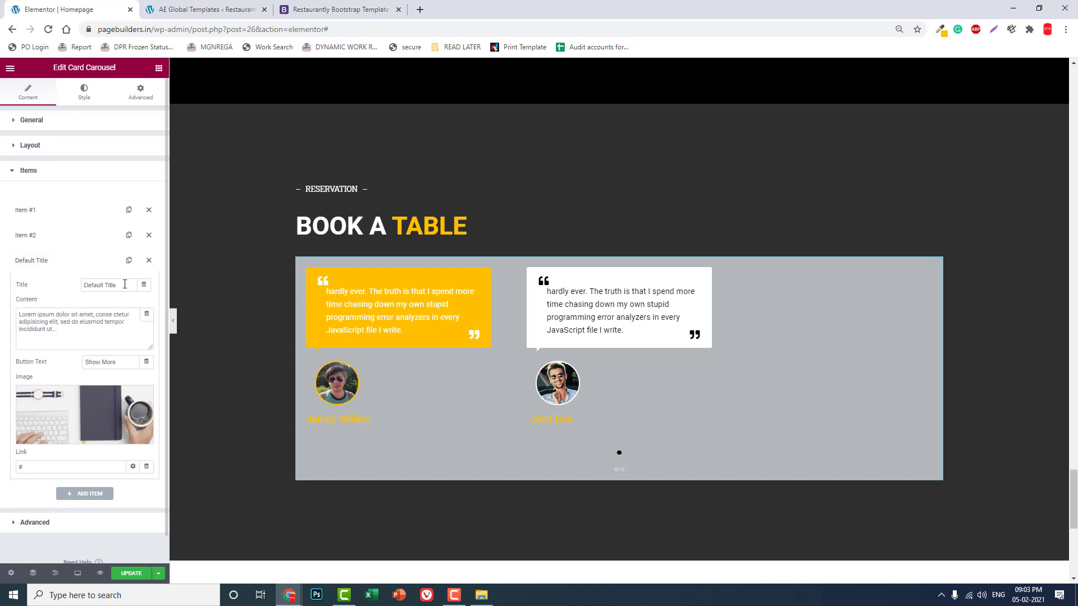
{"action": "left_click_drag", "start_coordinate": [124, 284], "coordinate": [34, 292]}
{"action": "key", "text": "BackSpace"}
{"action": "left_click_drag", "start_coordinate": [109, 337], "coordinate": [72, 307]}
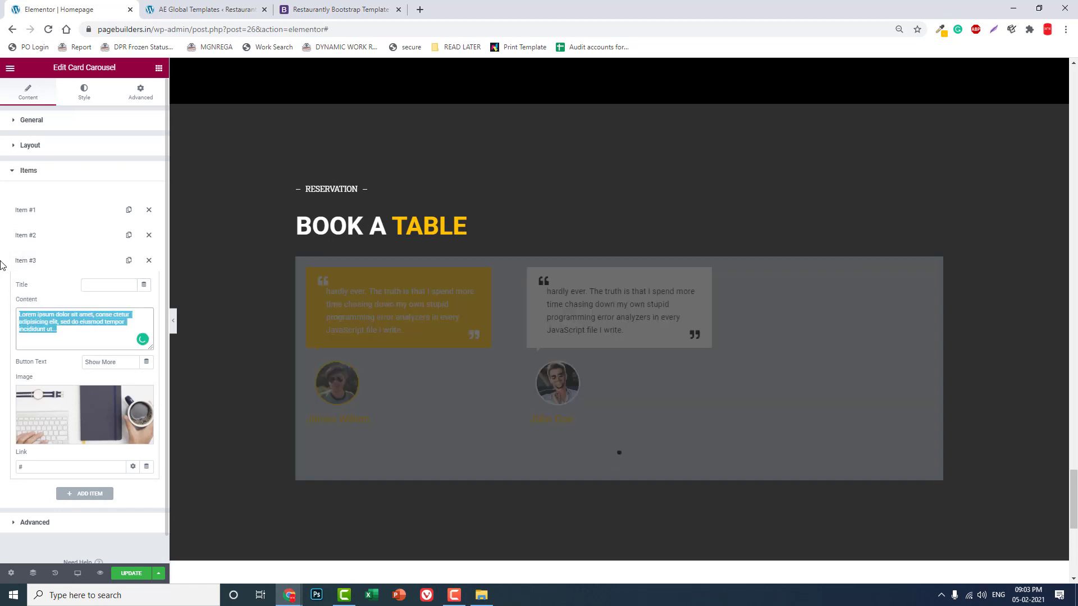
{"action": "key", "text": "BackSpace"}
{"action": "triple_click", "coordinate": [103, 362]}
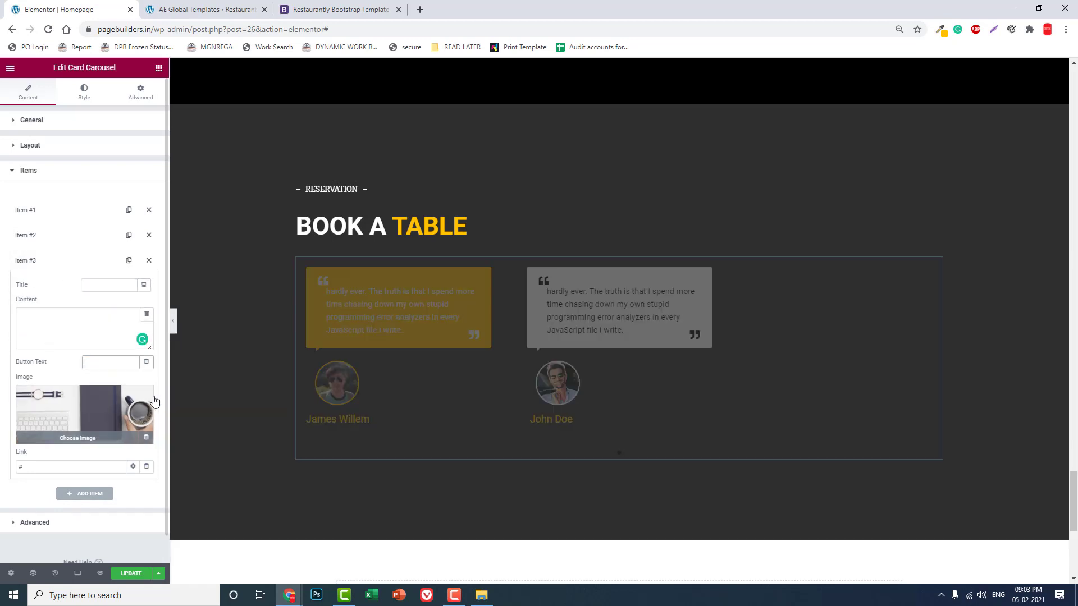
{"action": "key", "text": "BackSpace"}
Copy the Testimonials 1 shortcode from AE Global Templates and insert [INSERT_ELEMENTOR id="155"] as Item #3's content
{"action": "left_click", "coordinate": [207, 10]}
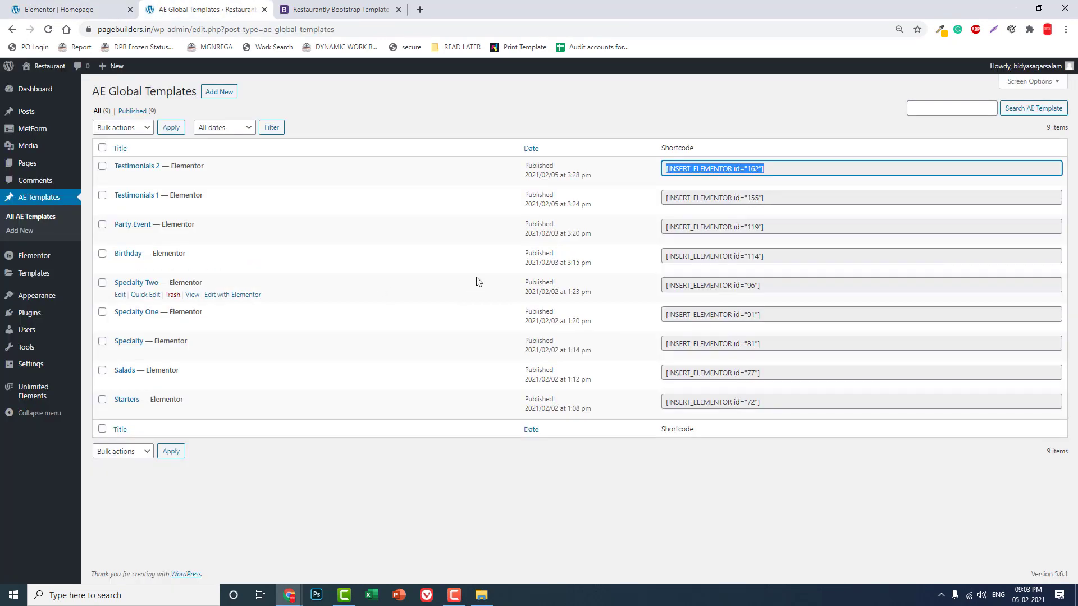
{"action": "left_click", "coordinate": [782, 198]}
{"action": "key", "text": "ctrl+c"}
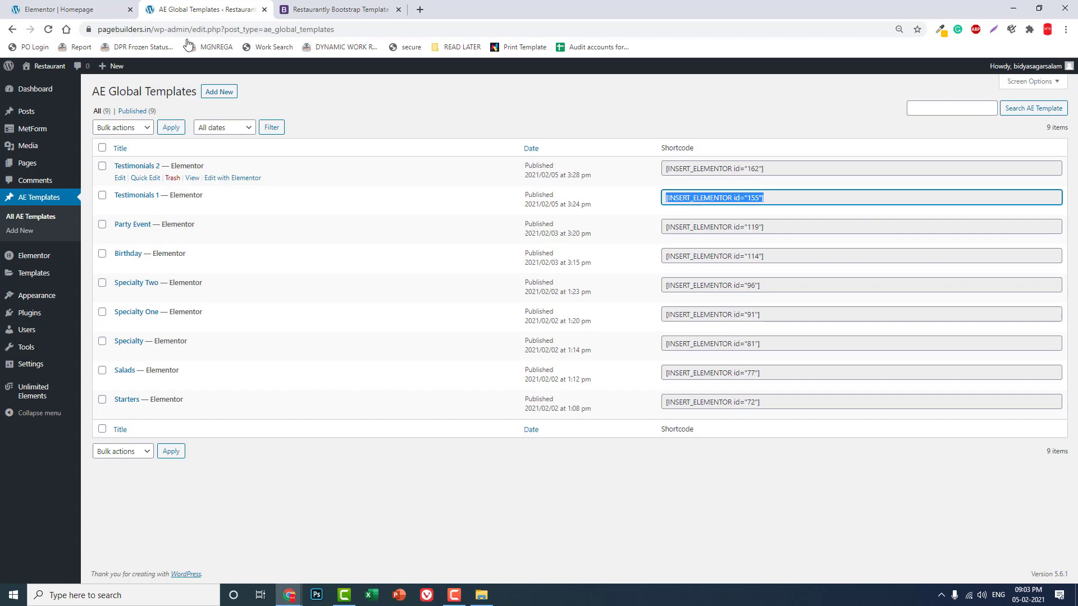
{"action": "left_click", "coordinate": [9, 3]}
{"action": "left_click", "coordinate": [84, 334]}
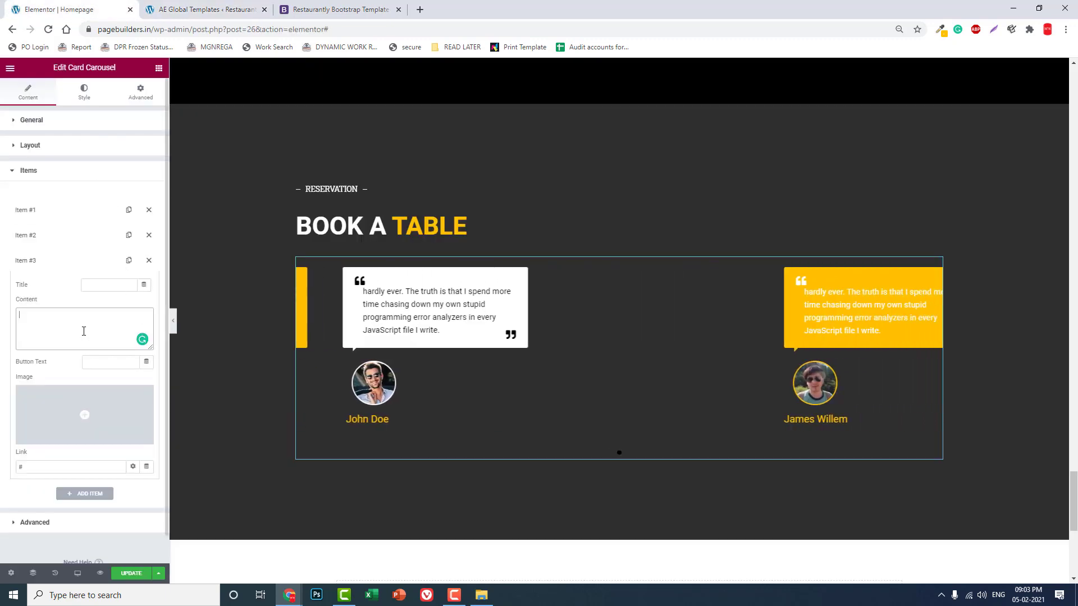
{"action": "key", "text": "ctrl+v"}
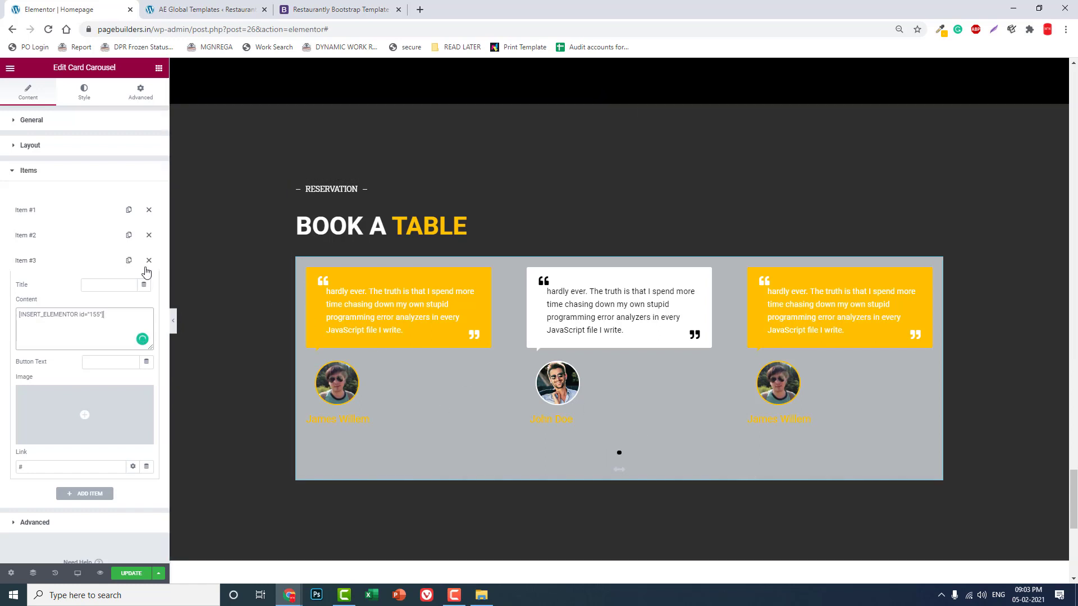
Duplicate Item #3, remove that copy, and duplicate Item #2 instead to make a fourth carousel item
{"action": "left_click", "coordinate": [82, 269]}
{"action": "left_click", "coordinate": [128, 259]}
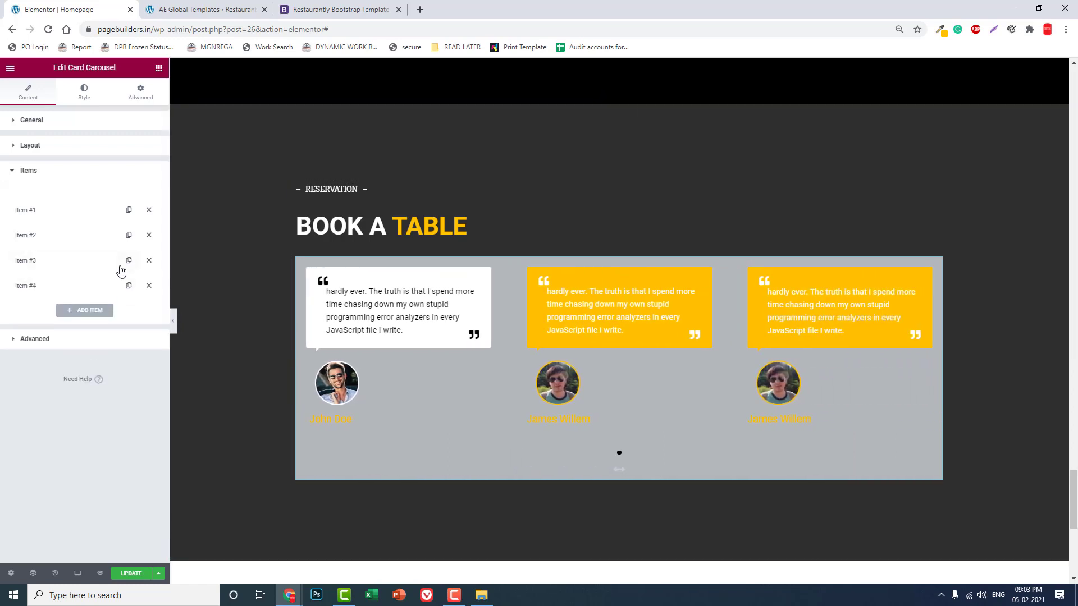
{"action": "left_click", "coordinate": [148, 285]}
{"action": "left_click", "coordinate": [129, 235]}
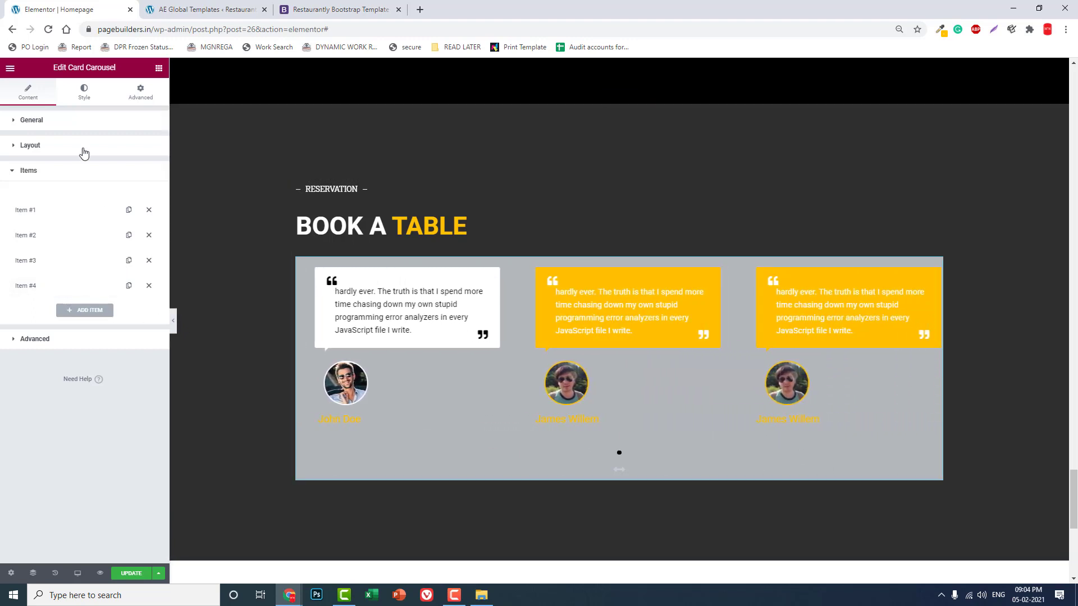
Set the carousel's nav bullets dot color to #FFFFFF
{"action": "left_click", "coordinate": [84, 93]}
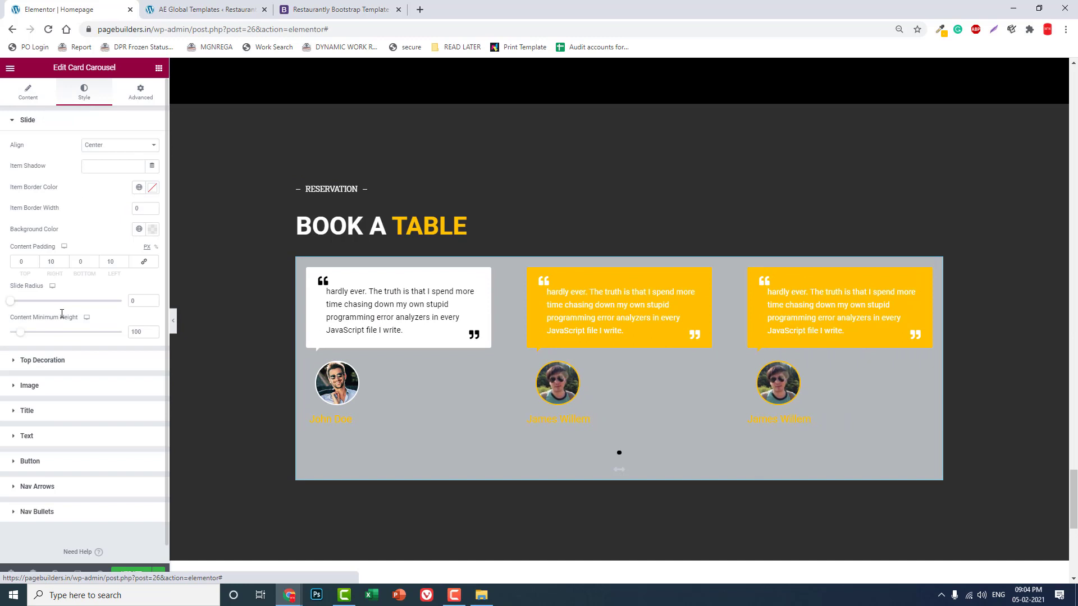
{"action": "left_click", "coordinate": [52, 511]}
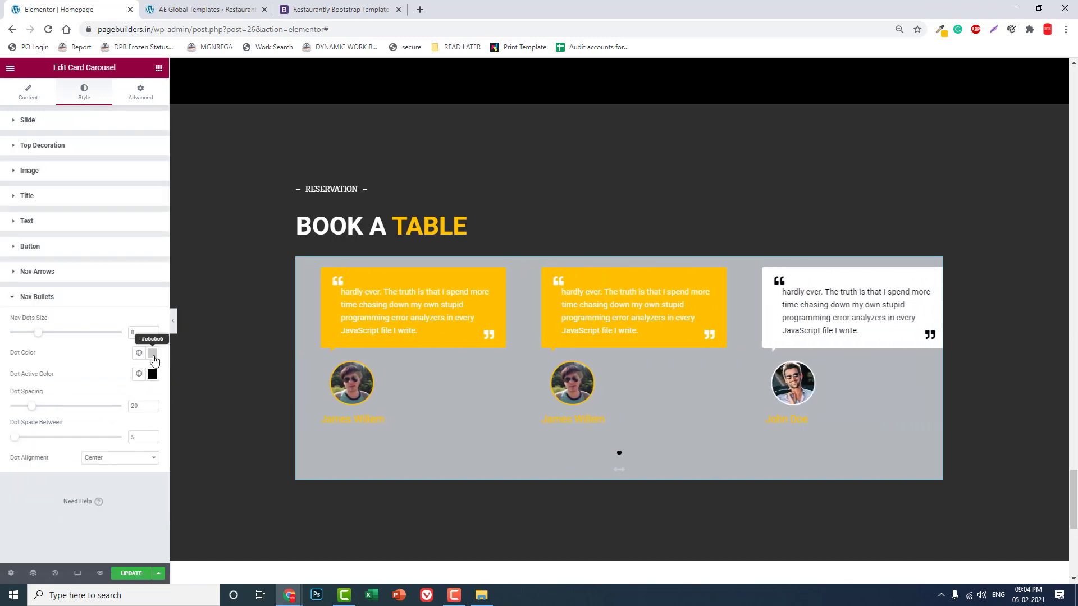
{"action": "left_click", "coordinate": [152, 352]}
{"action": "type", "text": "#FFFFFF"}
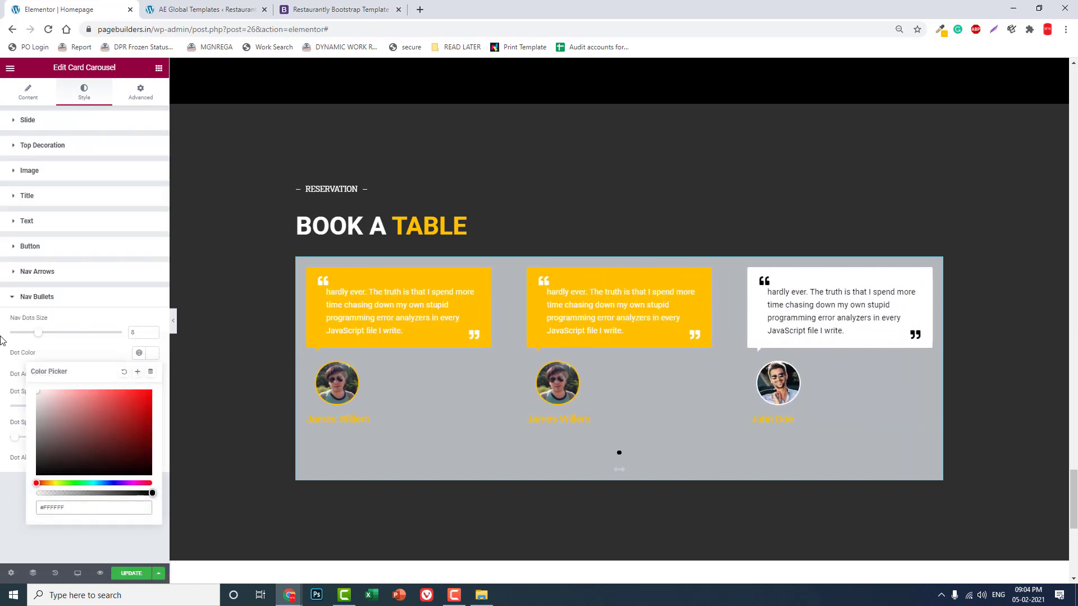
{"action": "left_click", "coordinate": [153, 354]}
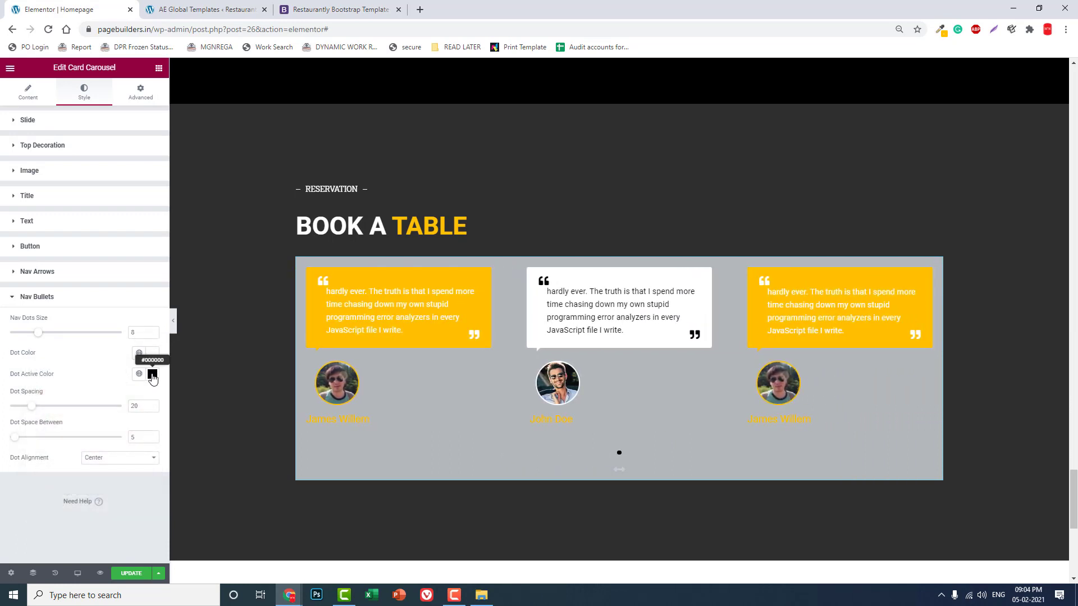
Copy the yellow ffc200 from the color picker extension's history and apply it as the nav bullets' Dot Active Color
{"action": "left_click", "coordinate": [152, 374]}
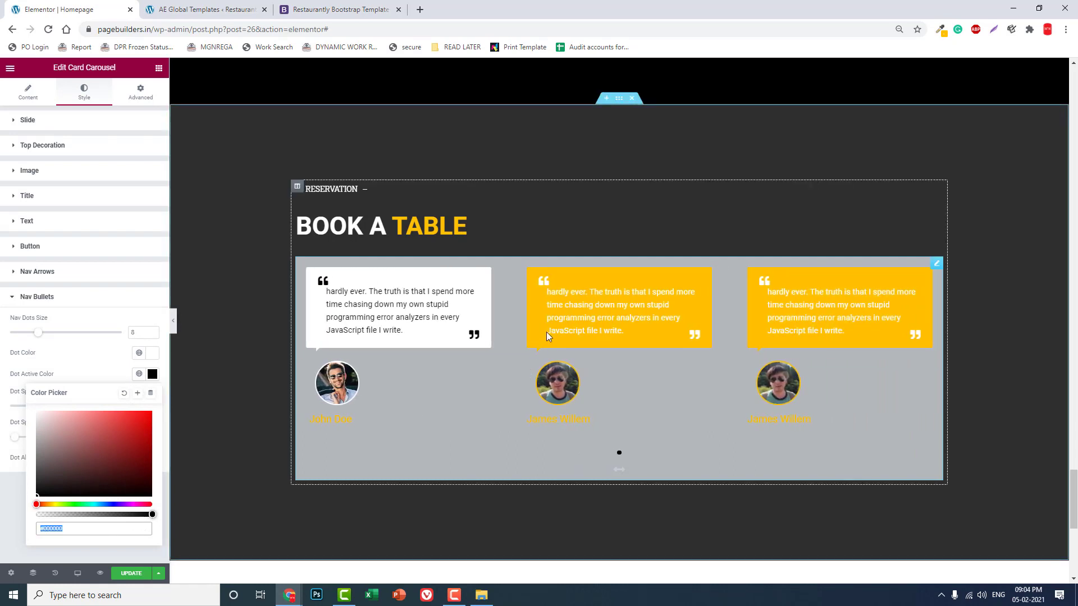
{"action": "left_click", "coordinate": [939, 30]}
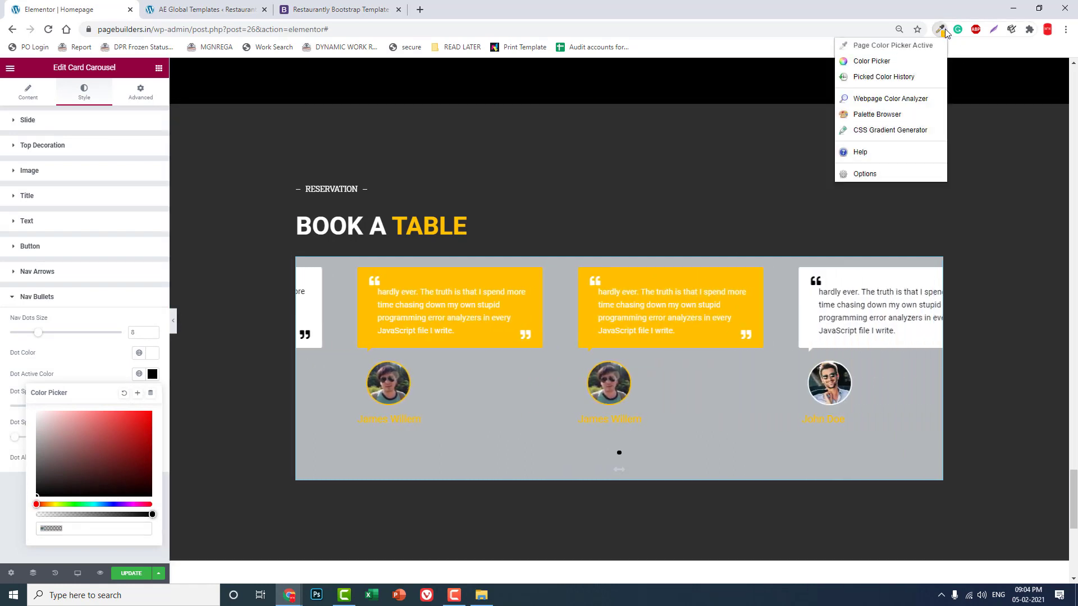
{"action": "left_click", "coordinate": [902, 65]}
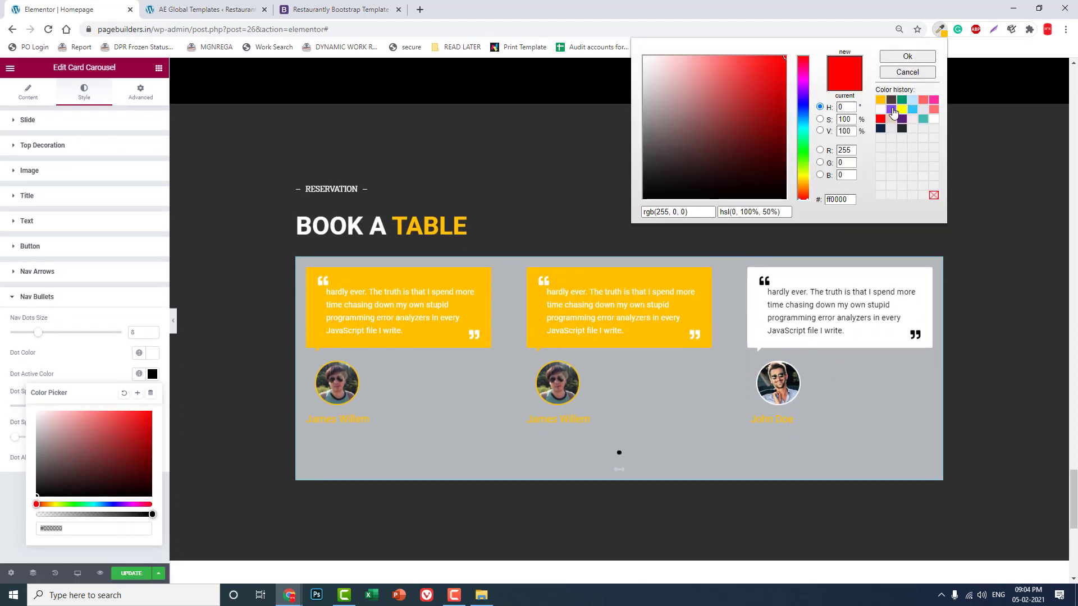
{"action": "left_click", "coordinate": [880, 100]}
{"action": "double_click", "coordinate": [850, 201]}
{"action": "key", "text": "ctrl+c"}
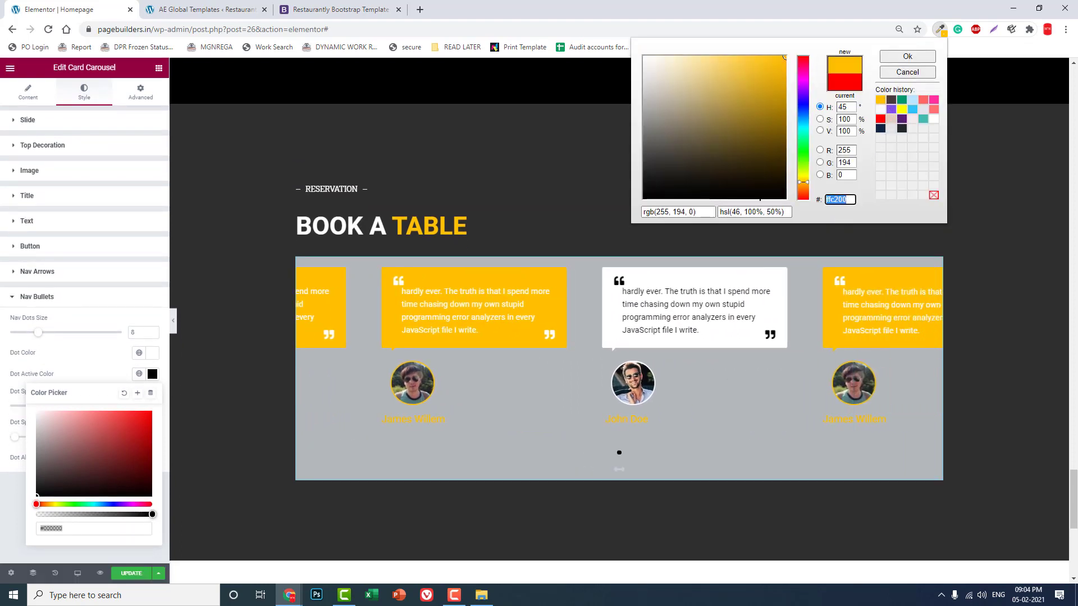
{"action": "left_click", "coordinate": [84, 531]}
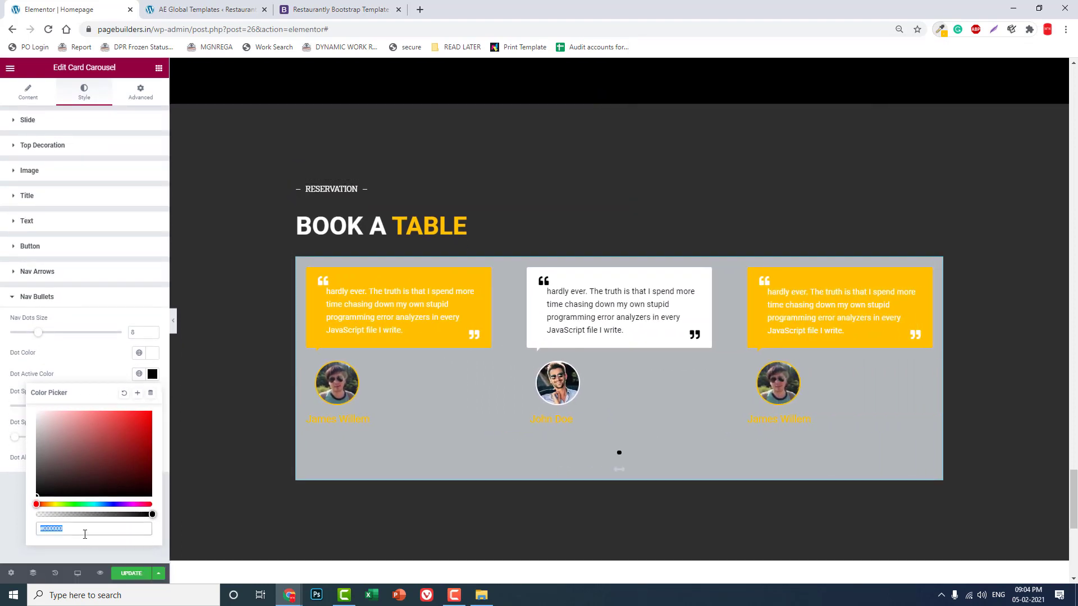
{"action": "key", "text": "ctrl+v"}
{"action": "left_click", "coordinate": [2, 519]}
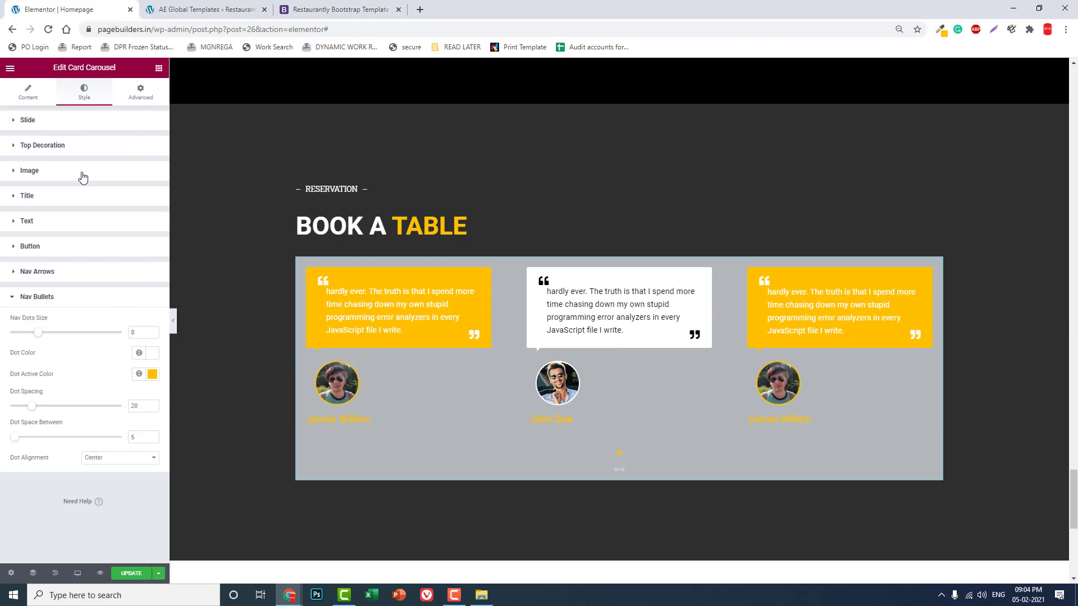
Reset the background color of the carousel slides
{"action": "left_click", "coordinate": [65, 127]}
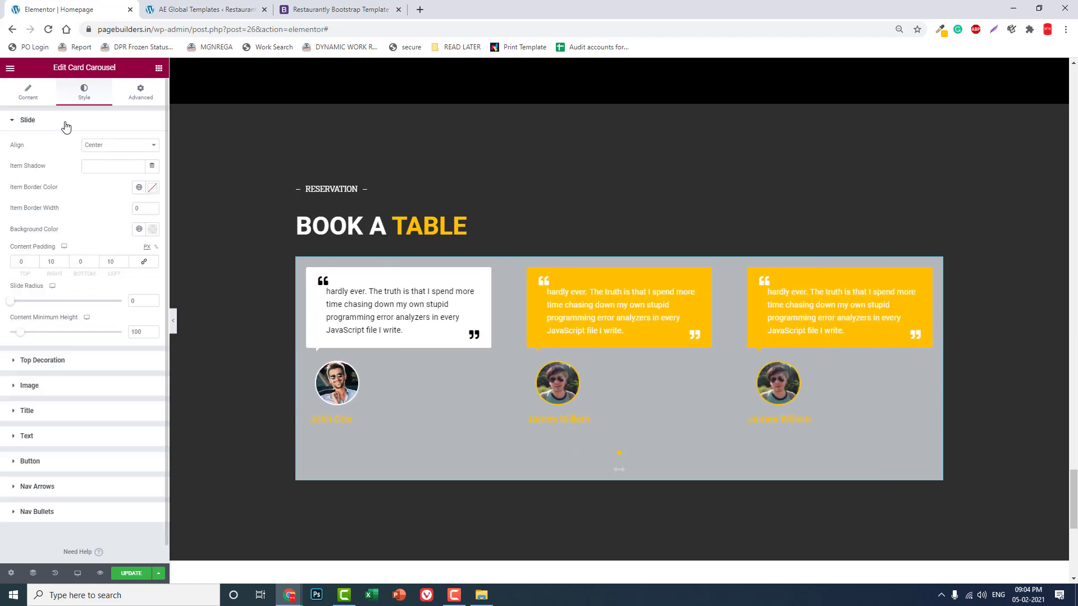
{"action": "left_click", "coordinate": [152, 229]}
{"action": "left_click", "coordinate": [124, 248]}
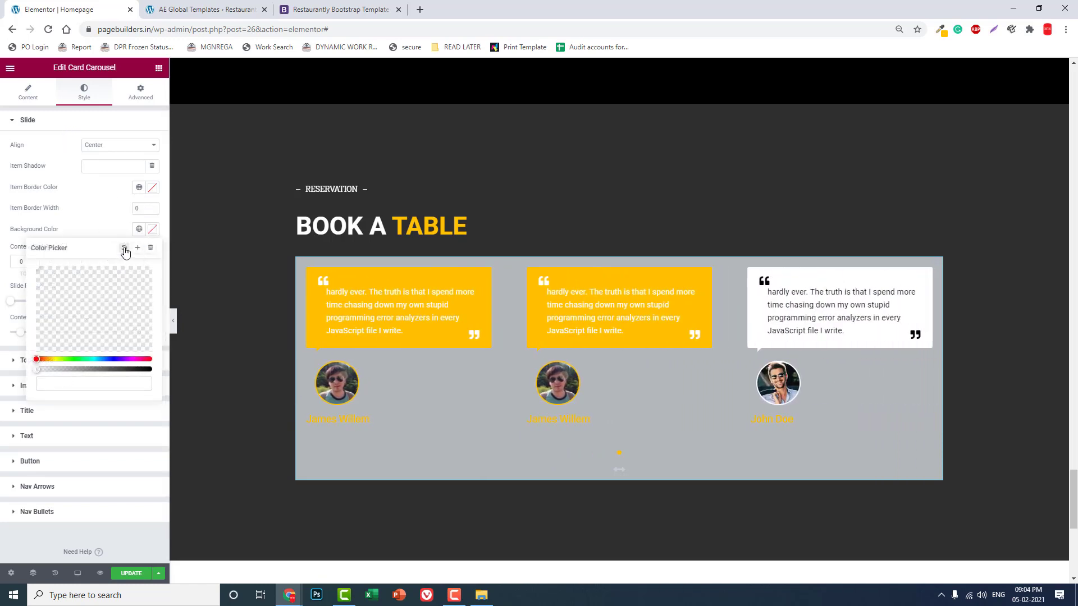
{"action": "left_click", "coordinate": [124, 228]}
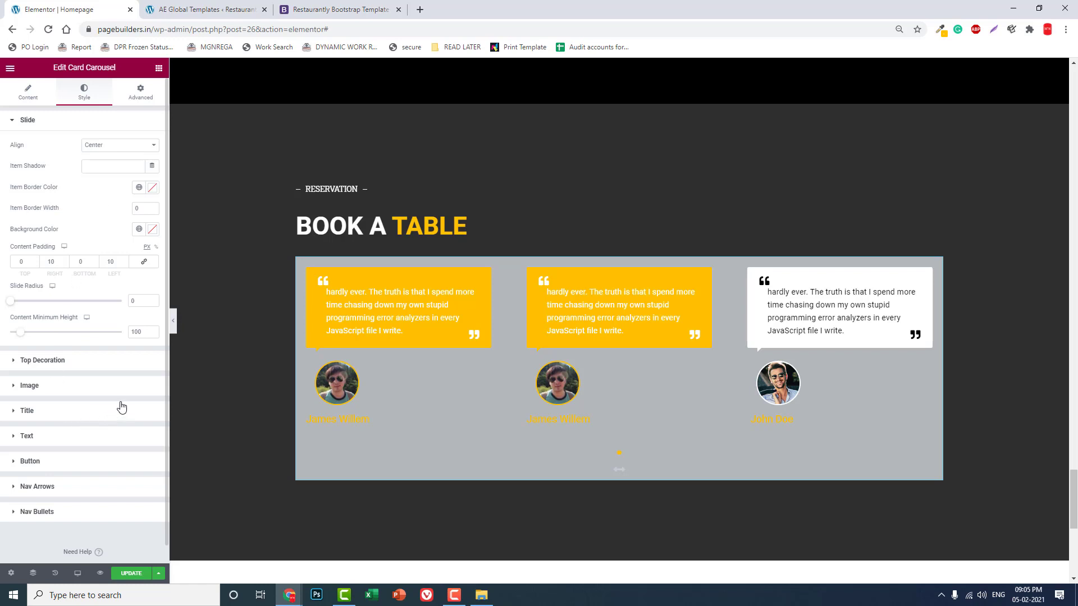
Update the Homepage and preview it in the browser down to the testimonials carousel
{"action": "left_click", "coordinate": [127, 574]}
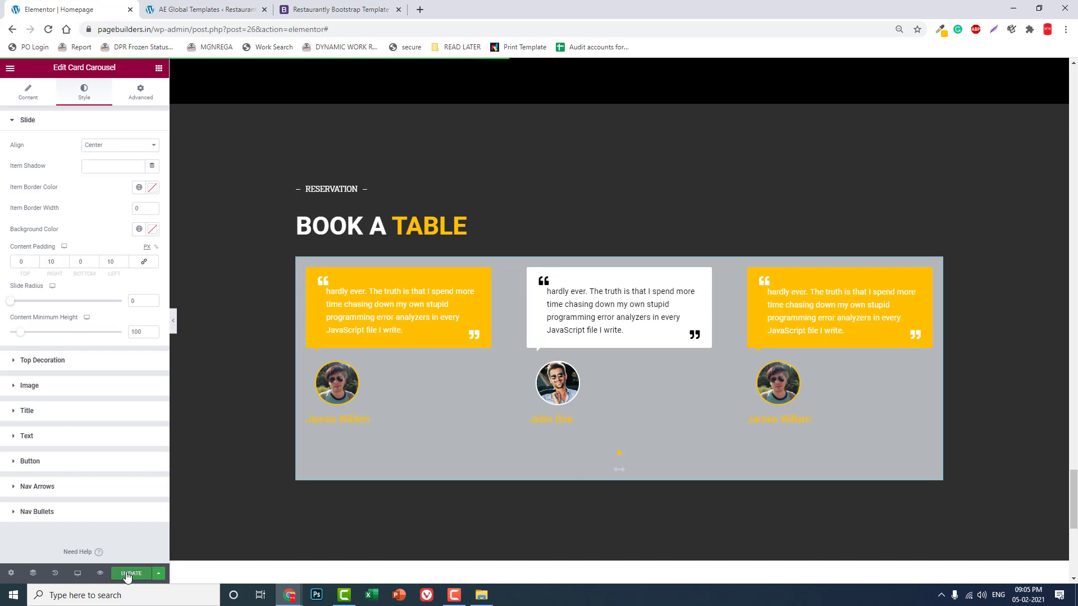
{"action": "left_click", "coordinate": [101, 573]}
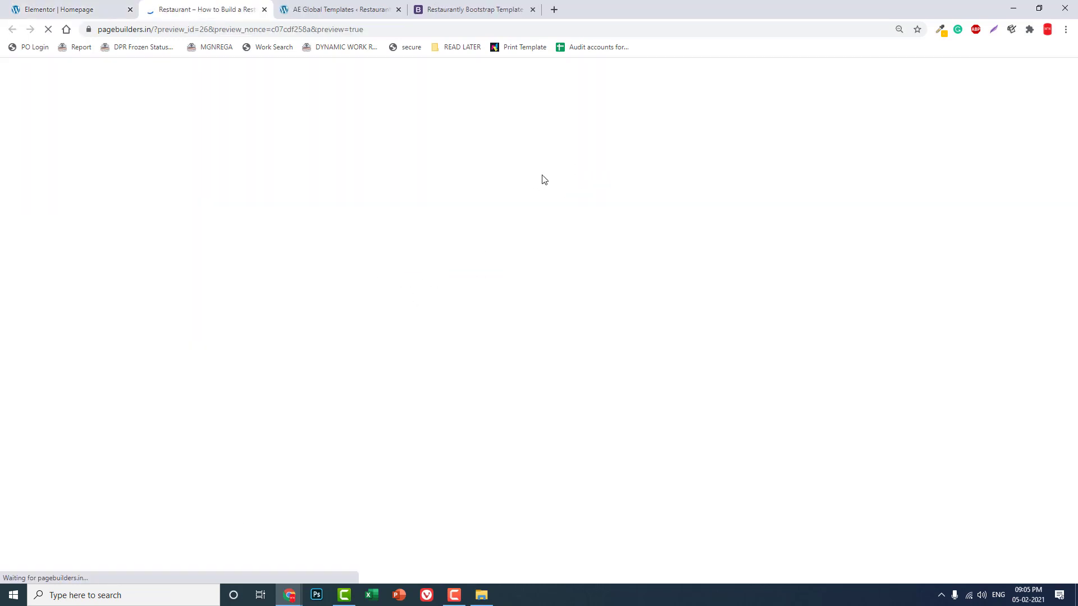
{"action": "scroll", "coordinate": [743, 194], "scroll_direction": "down", "scroll_amount": 20}
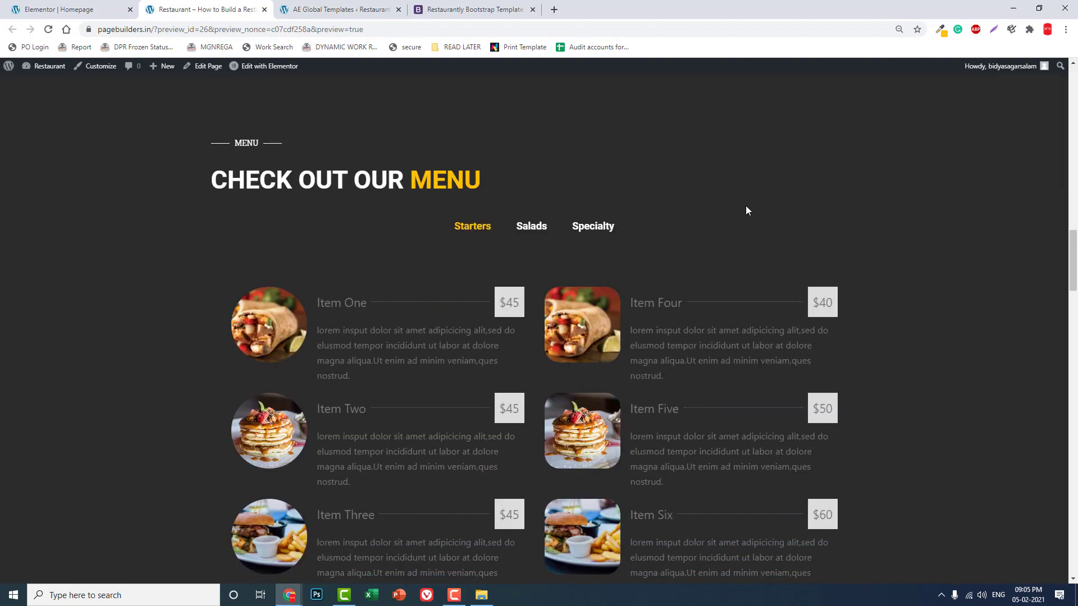
{"action": "scroll", "coordinate": [744, 207], "scroll_direction": "down", "scroll_amount": 20}
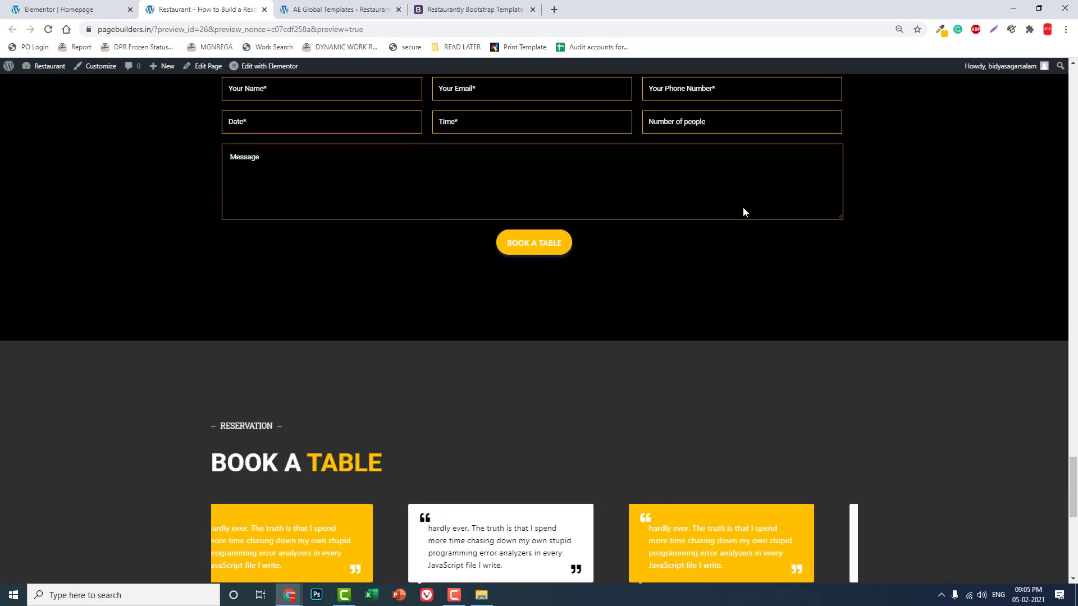
{"action": "scroll", "coordinate": [742, 208], "scroll_direction": "down", "scroll_amount": 7}
{"action": "scroll", "coordinate": [743, 207], "scroll_direction": "up", "scroll_amount": 3}
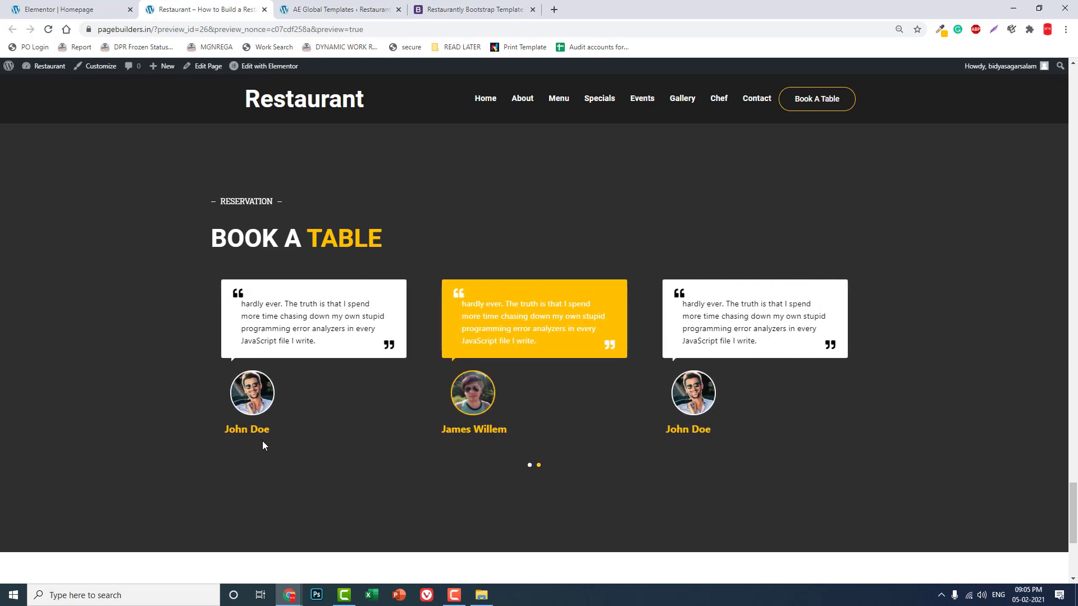
Return to the Elementor editor and set the slides' bottom content padding to 40 px, after trying 20 px
{"action": "left_click", "coordinate": [93, 10]}
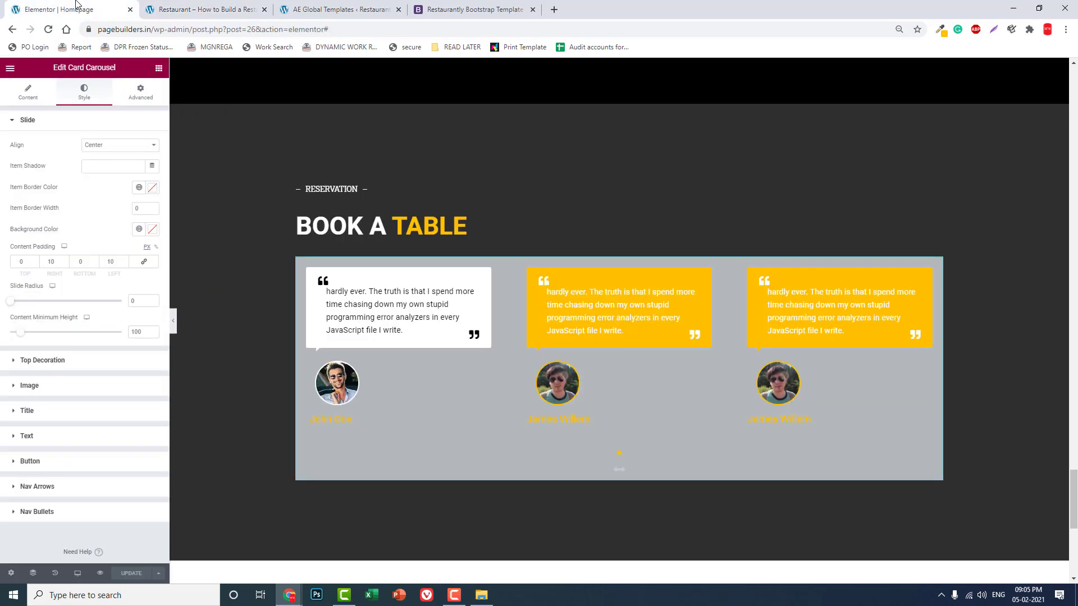
{"action": "double_click", "coordinate": [73, 262]}
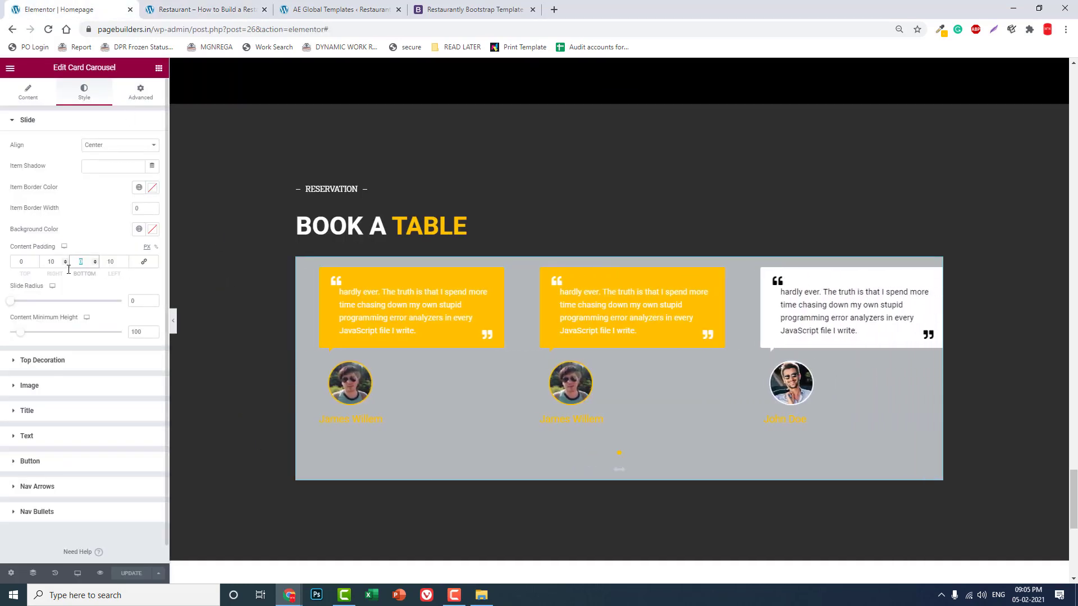
{"action": "type", "text": "20"}
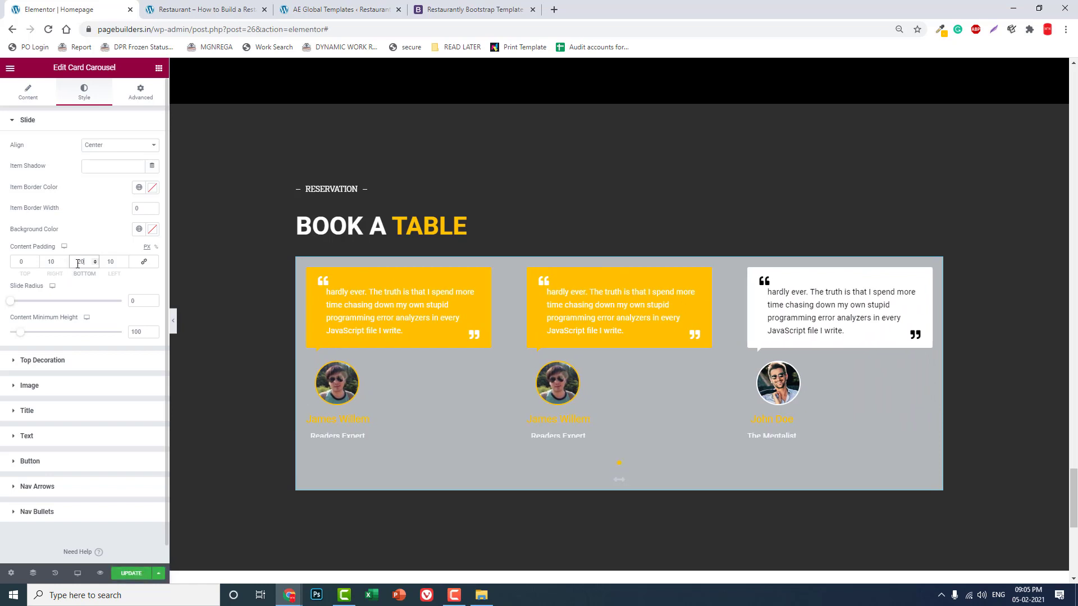
{"action": "type", "text": "40"}
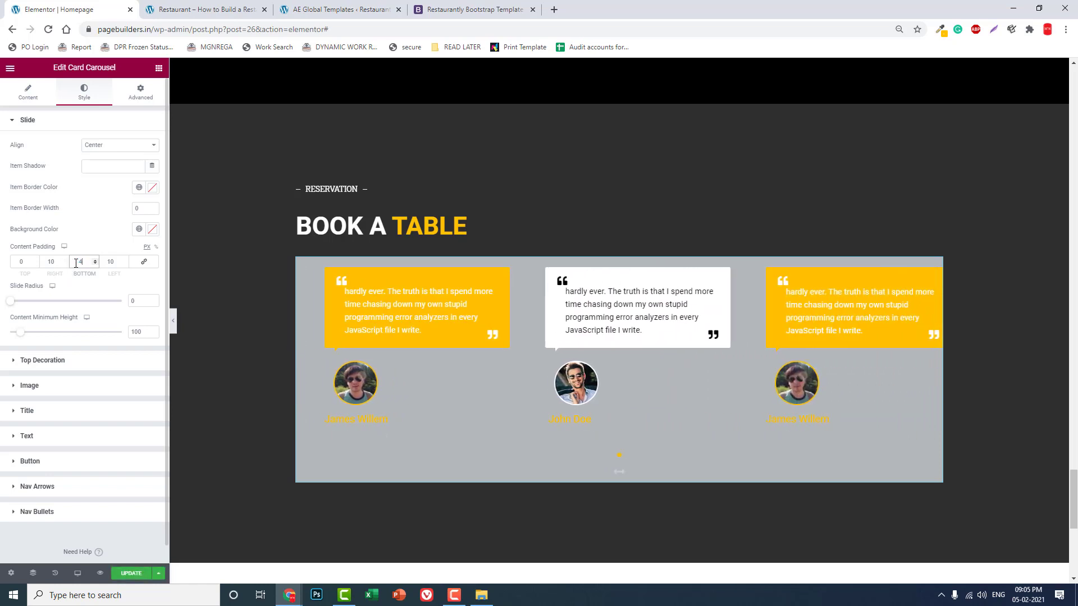
Update the Homepage and preview it in the browser to check the spacing below the testimonials carousel
{"action": "left_click", "coordinate": [130, 573]}
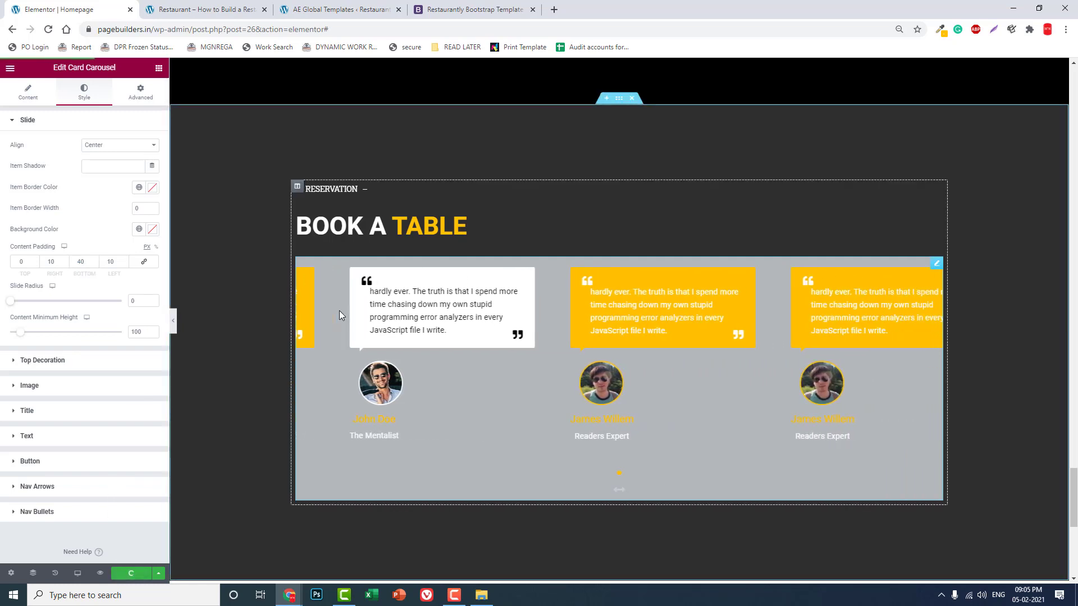
{"action": "left_click", "coordinate": [100, 573]}
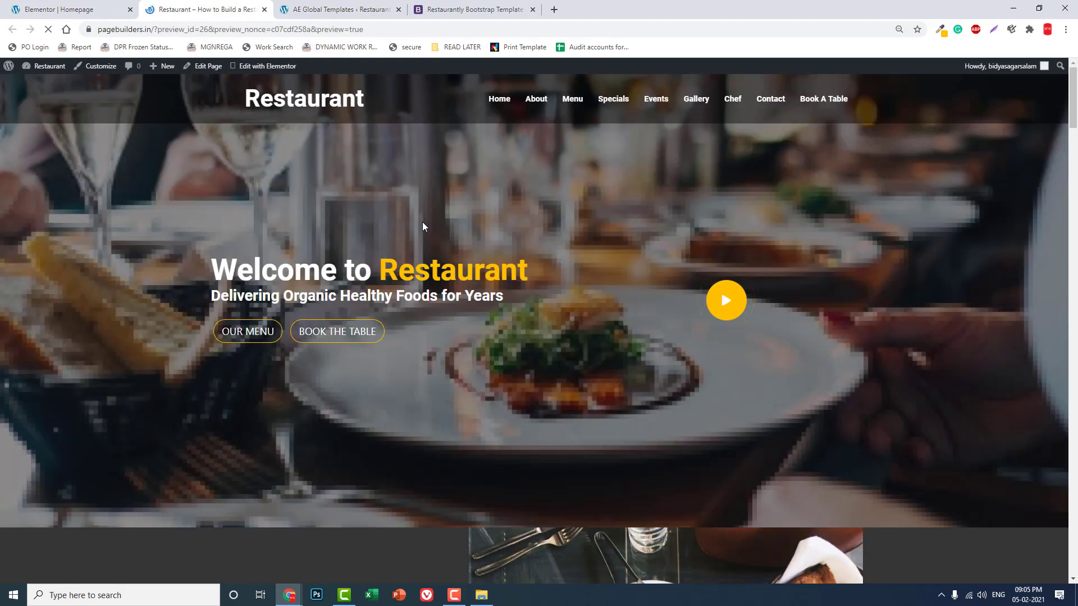
{"action": "scroll", "coordinate": [422, 227], "scroll_direction": "down", "scroll_amount": 15}
{"action": "scroll", "coordinate": [424, 232], "scroll_direction": "down", "scroll_amount": 15}
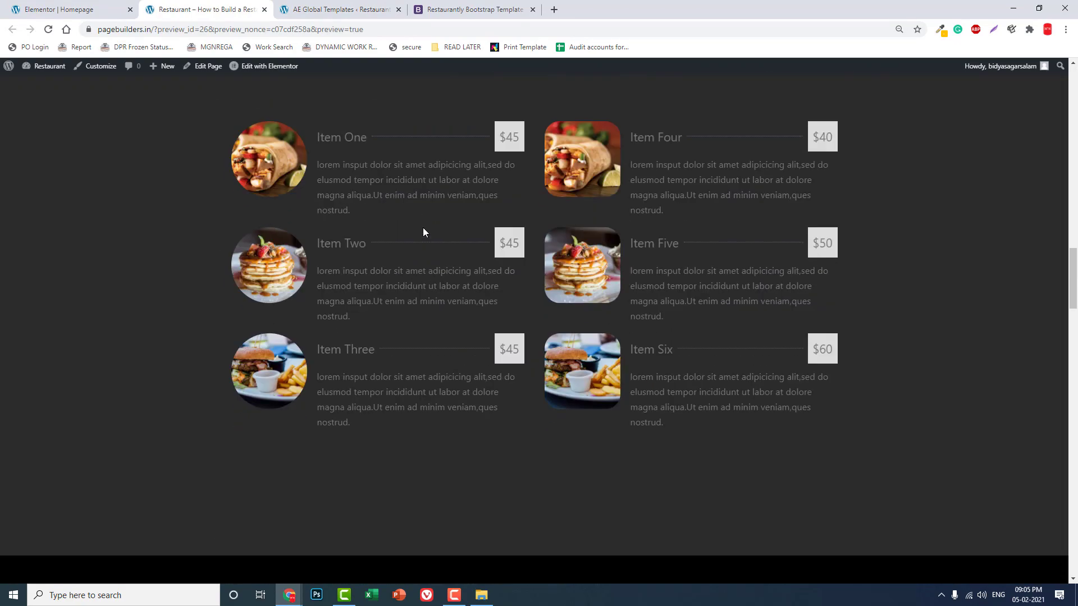
{"action": "scroll", "coordinate": [423, 227], "scroll_direction": "down", "scroll_amount": 15}
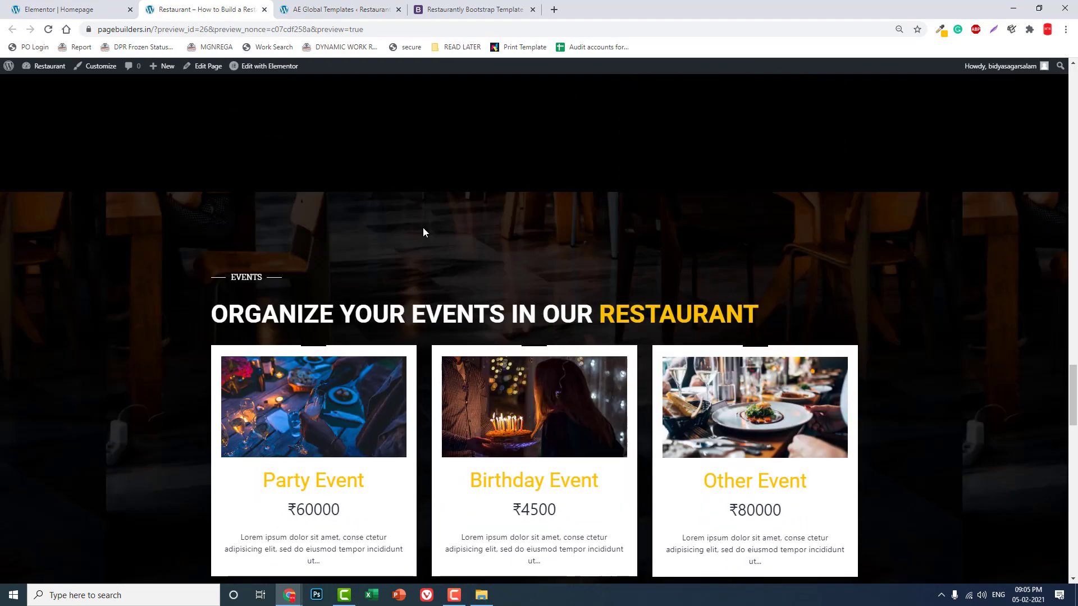
{"action": "scroll", "coordinate": [423, 233], "scroll_direction": "down", "scroll_amount": 4}
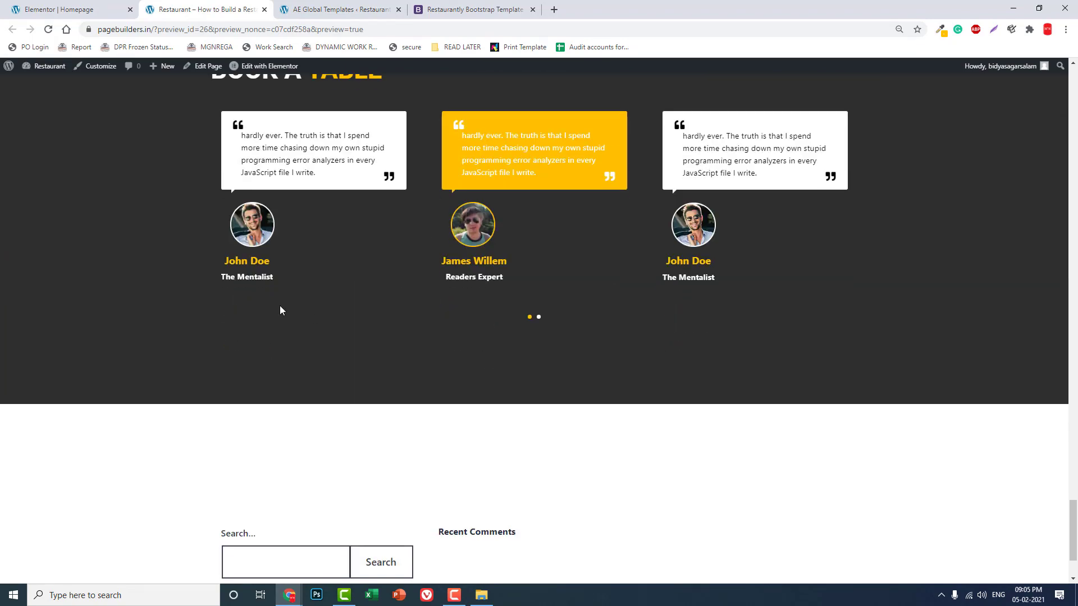
Return to the Elementor editor and change the divider text above the section heading to TESTIMONIALS
{"action": "key", "text": "ctrl+shift+Tab"}
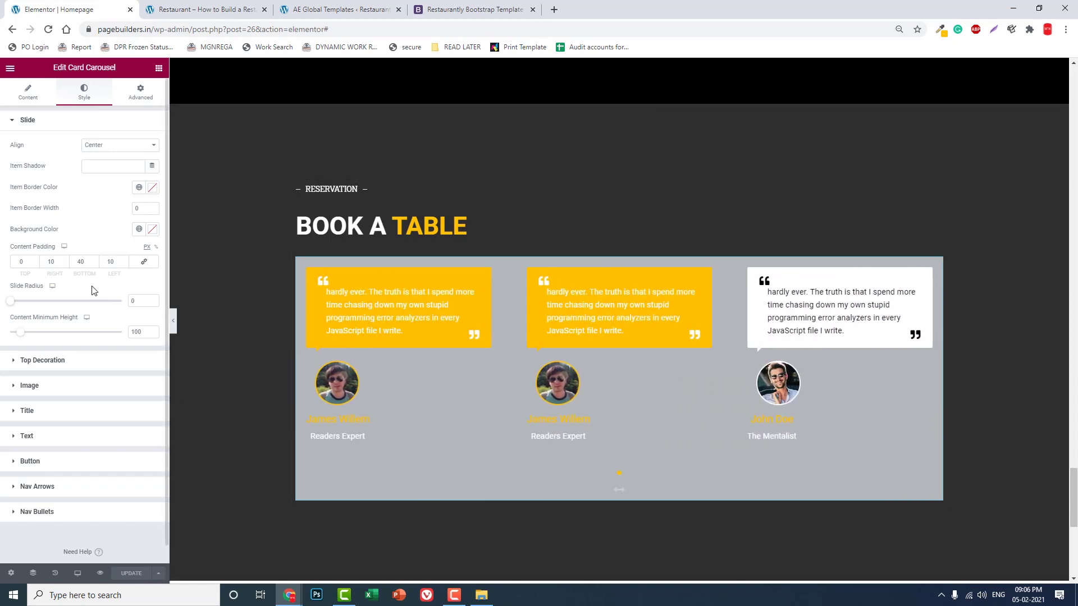
{"action": "left_click", "coordinate": [422, 233]}
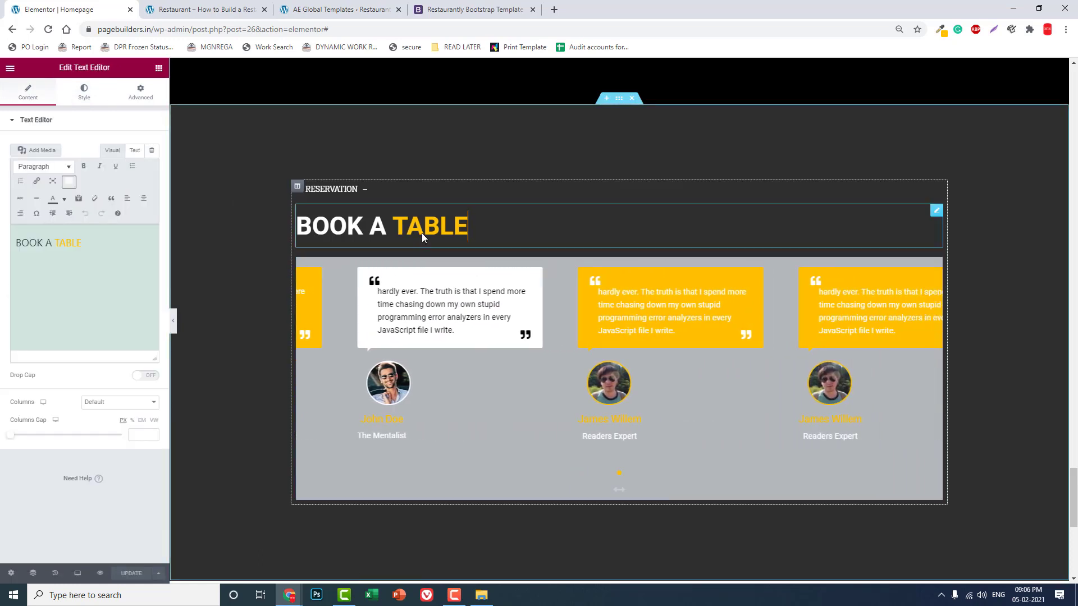
{"action": "left_click", "coordinate": [367, 186]}
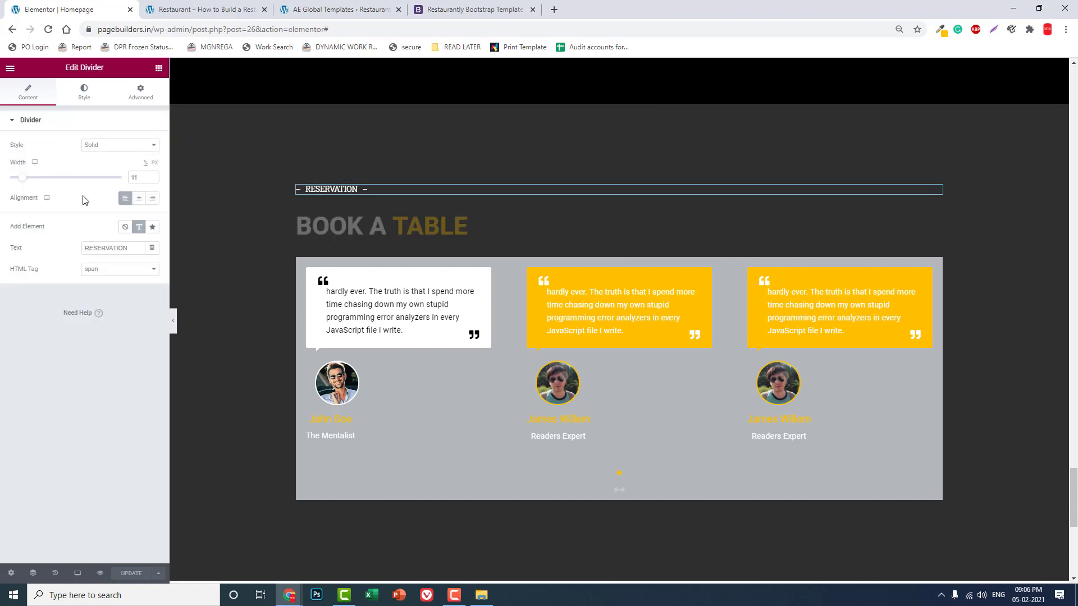
{"action": "double_click", "coordinate": [132, 248]}
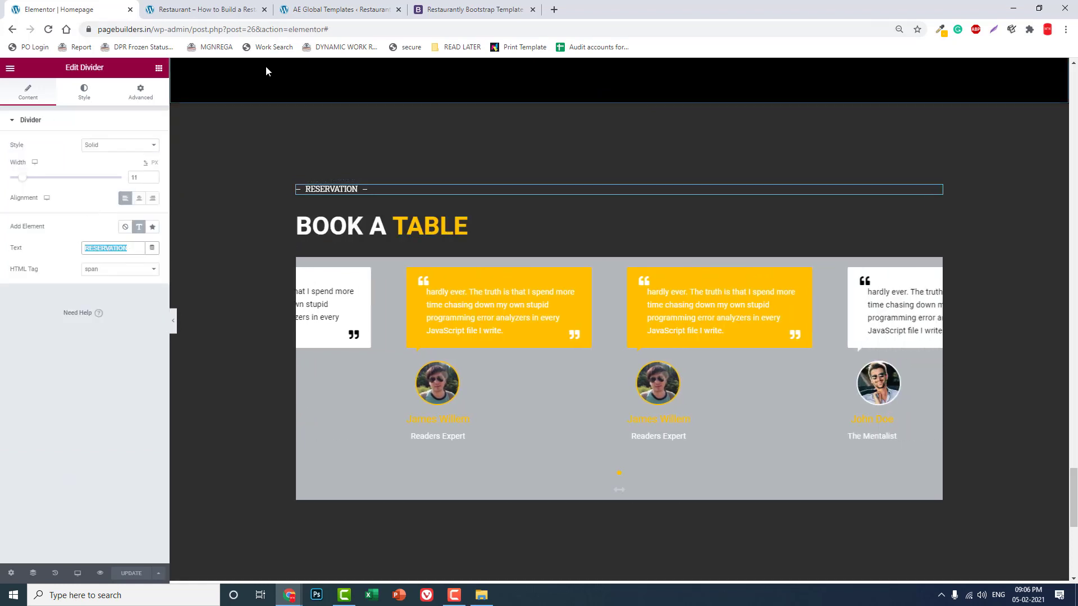
{"action": "type", "text": "tES"}
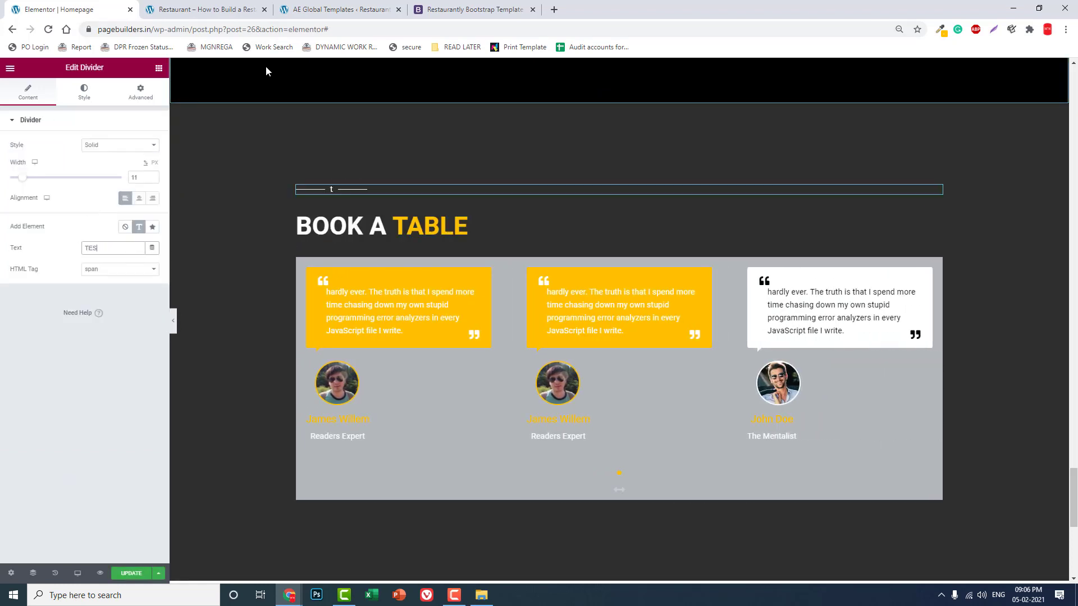
{"action": "type", "text": "TIMONIALS"}
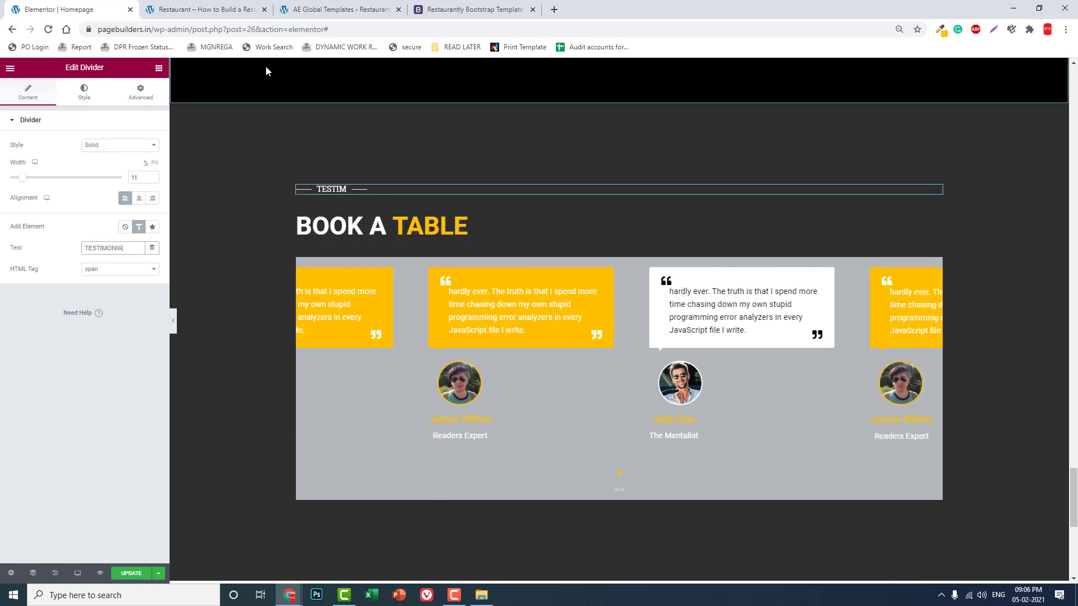
Replace "BOOK A" in the section heading with "WHAT THEY ARE SAYING", checking the wording on the Restaurantly template page
{"action": "left_click", "coordinate": [359, 216]}
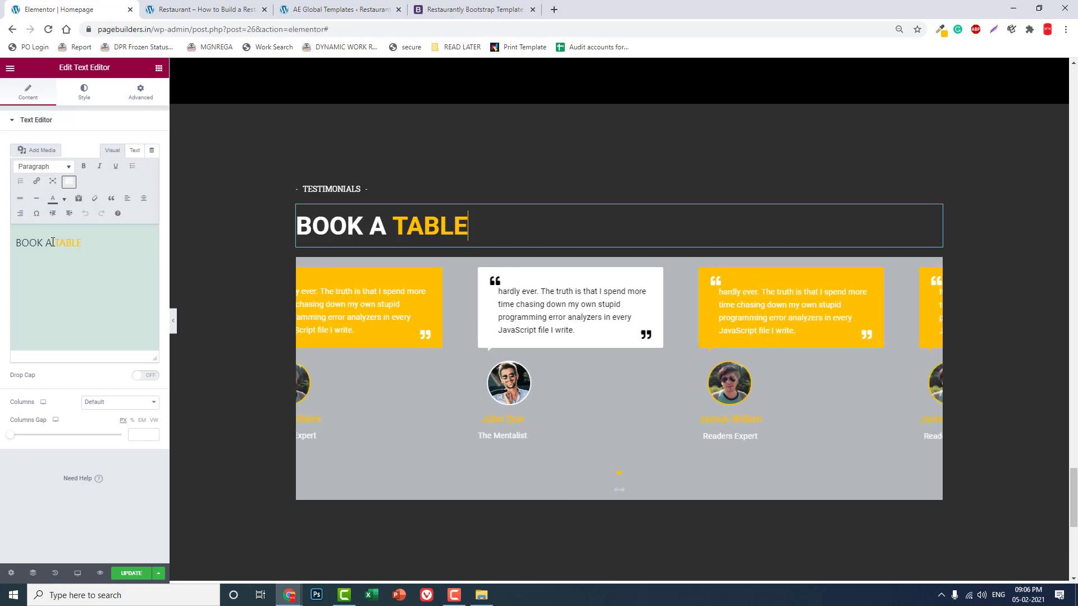
{"action": "left_click_drag", "start_coordinate": [51, 244], "coordinate": [1, 243]}
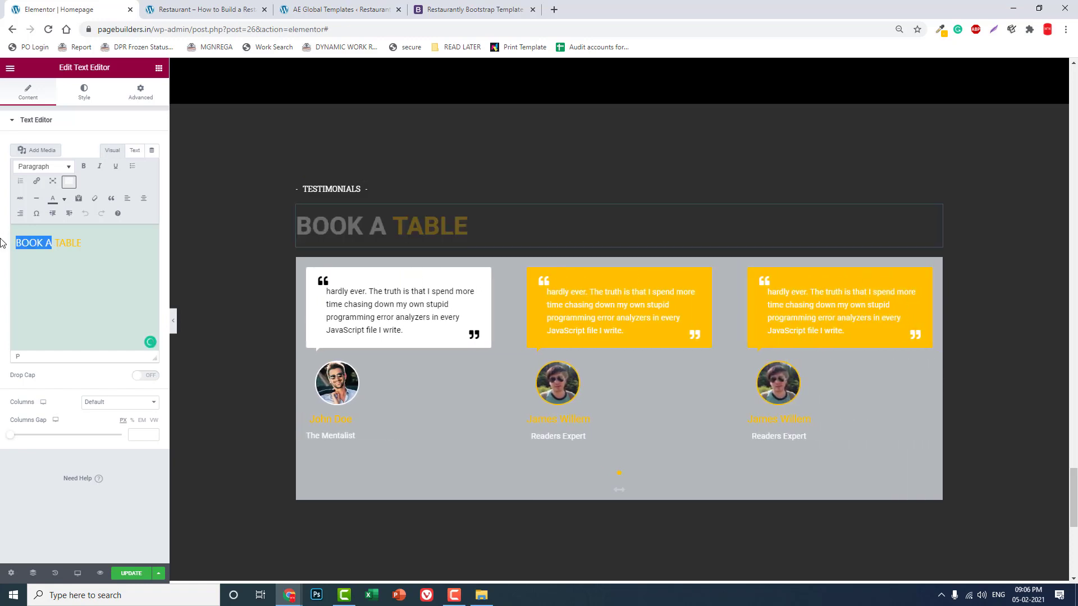
{"action": "left_click", "coordinate": [214, 9]}
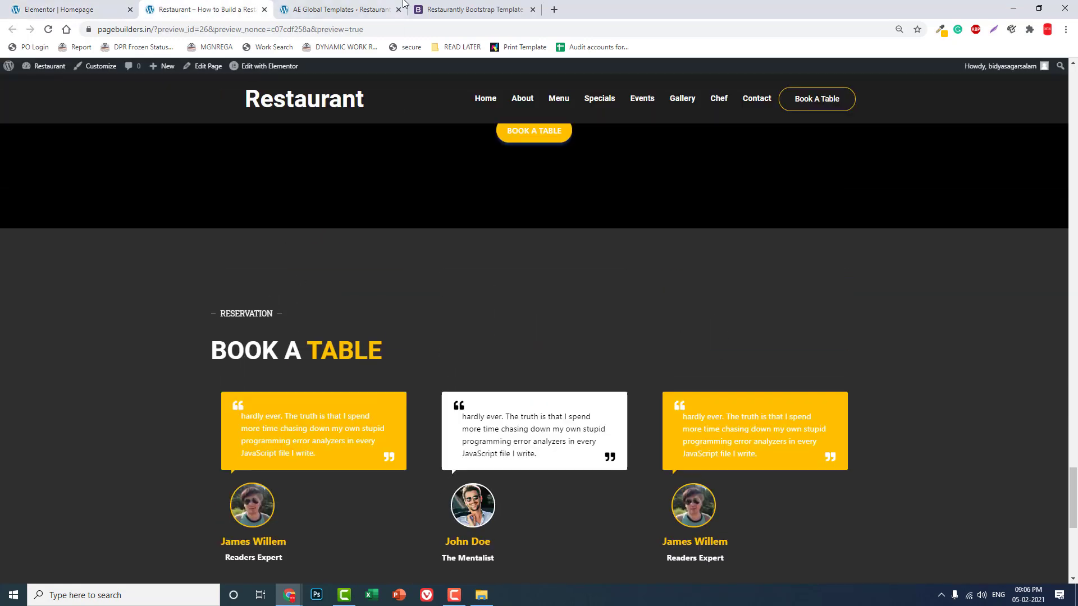
{"action": "left_click", "coordinate": [422, 6]}
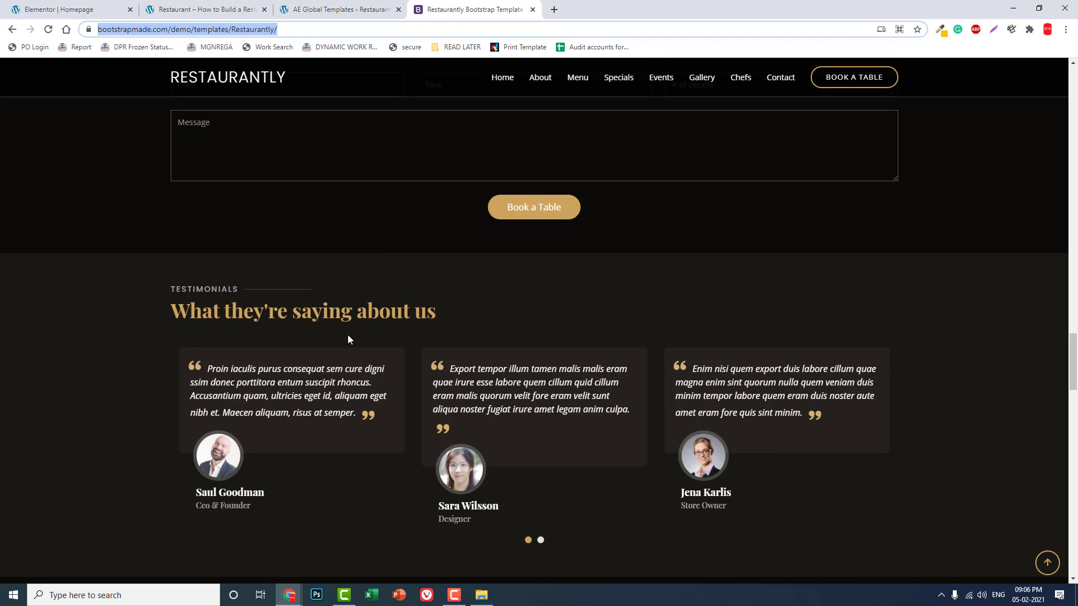
{"action": "left_click", "coordinate": [62, 9]}
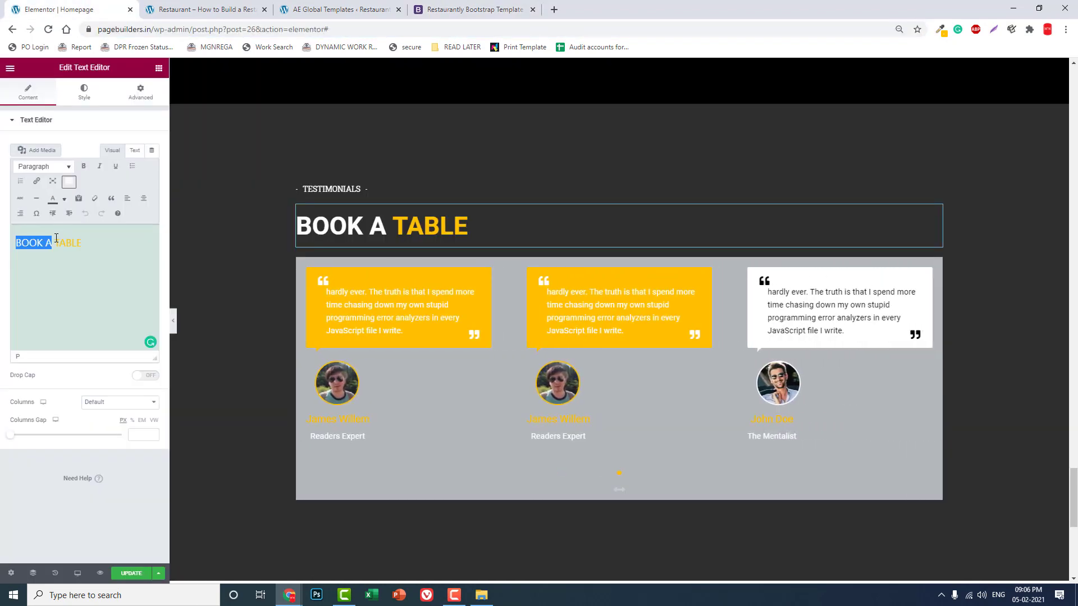
{"action": "type", "text": "WHAT TH"}
{"action": "type", "text": "EY ARE SA"}
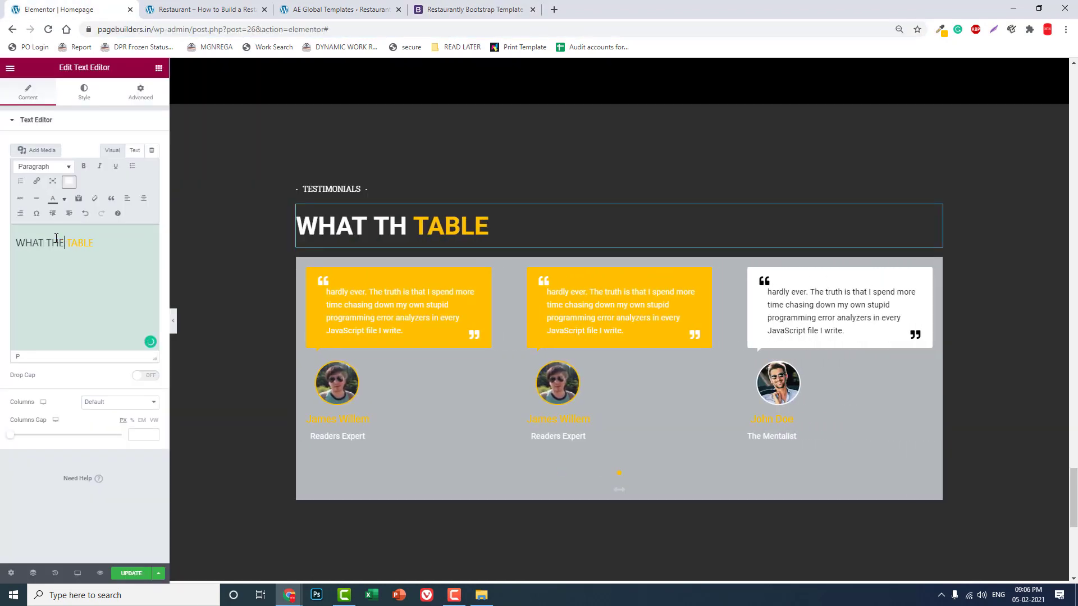
{"action": "type", "text": "YING"}
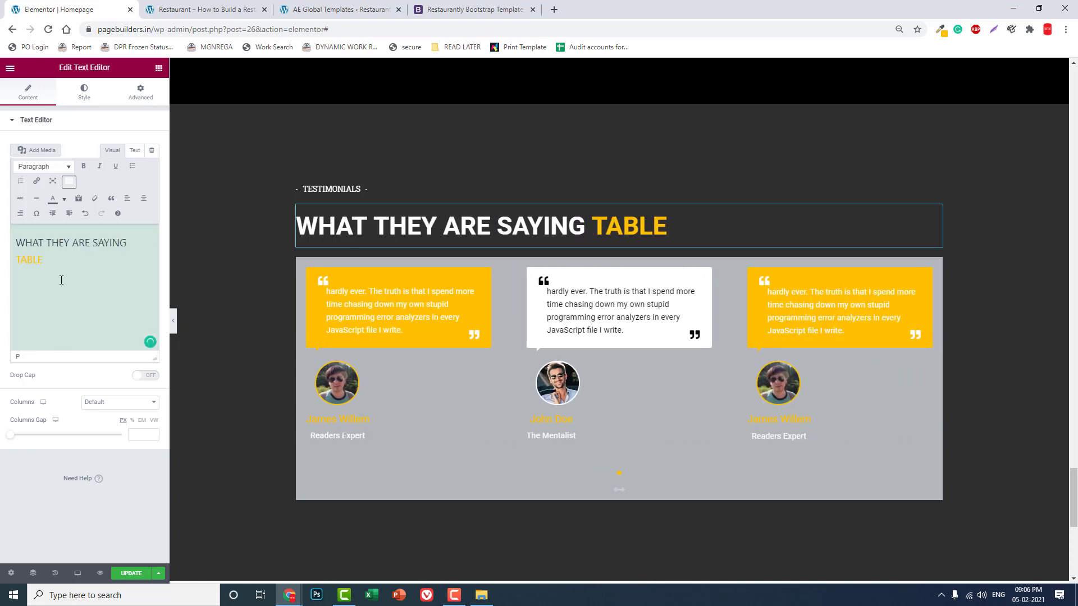
Replace the yellow word TABLE in the section heading with "ABOUT US", correcting the misspelled TABOUT to ABOUT
{"action": "left_click_drag", "start_coordinate": [43, 259], "coordinate": [20, 265]}
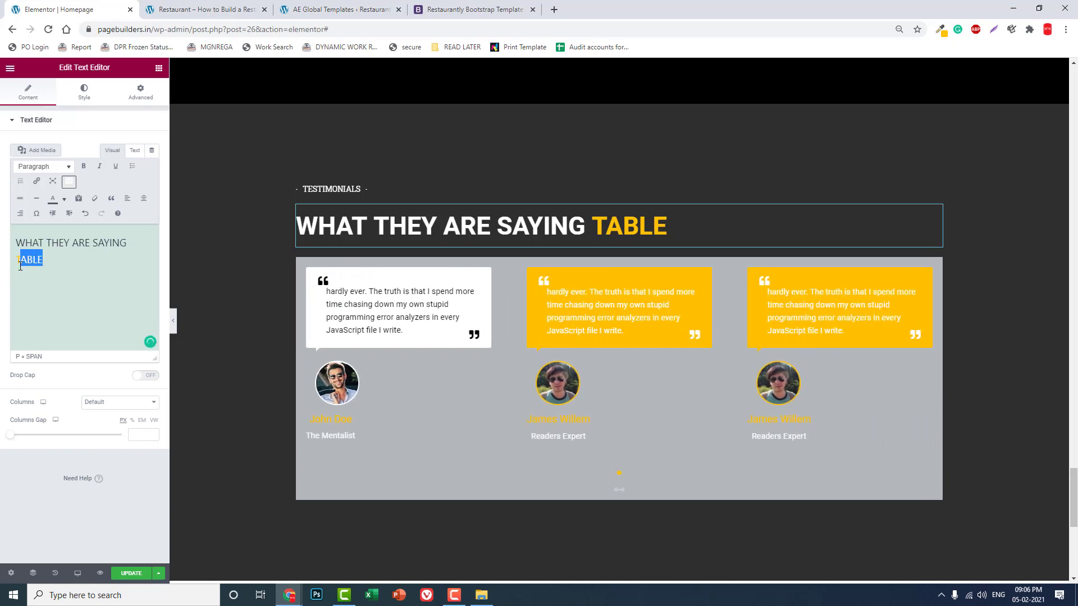
{"action": "type", "text": "ABOUT US"}
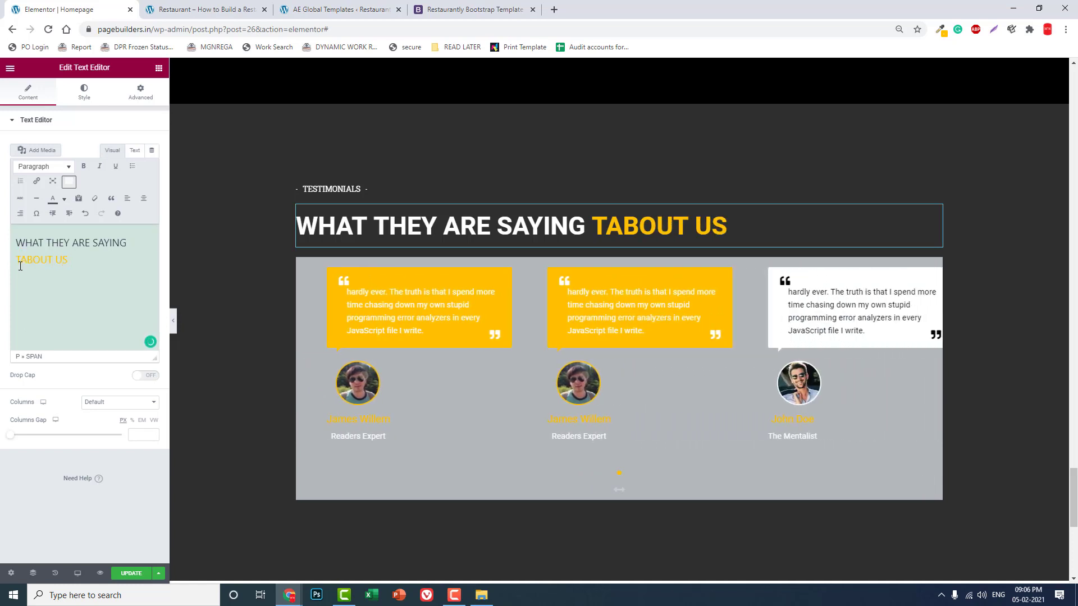
{"action": "mouse_move", "coordinate": [22, 261]}
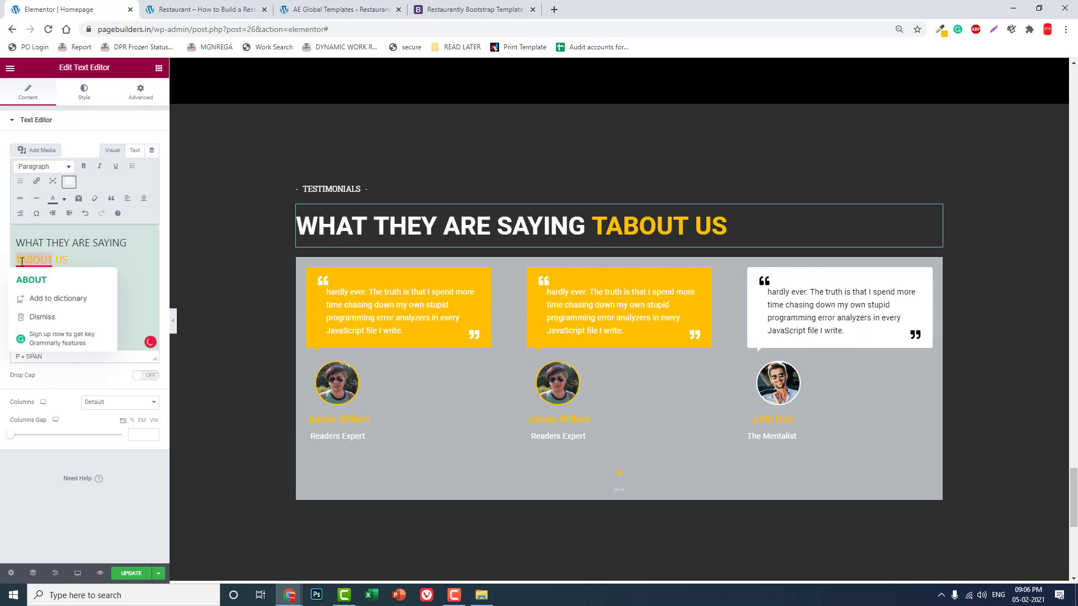
{"action": "left_click", "coordinate": [35, 280]}
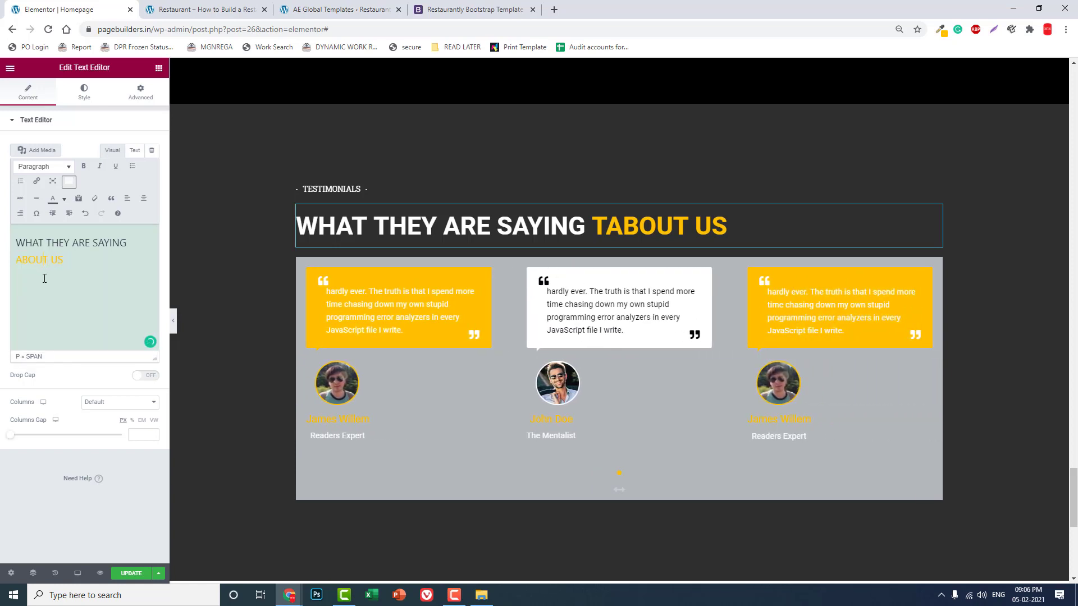
{"action": "left_click", "coordinate": [79, 245]}
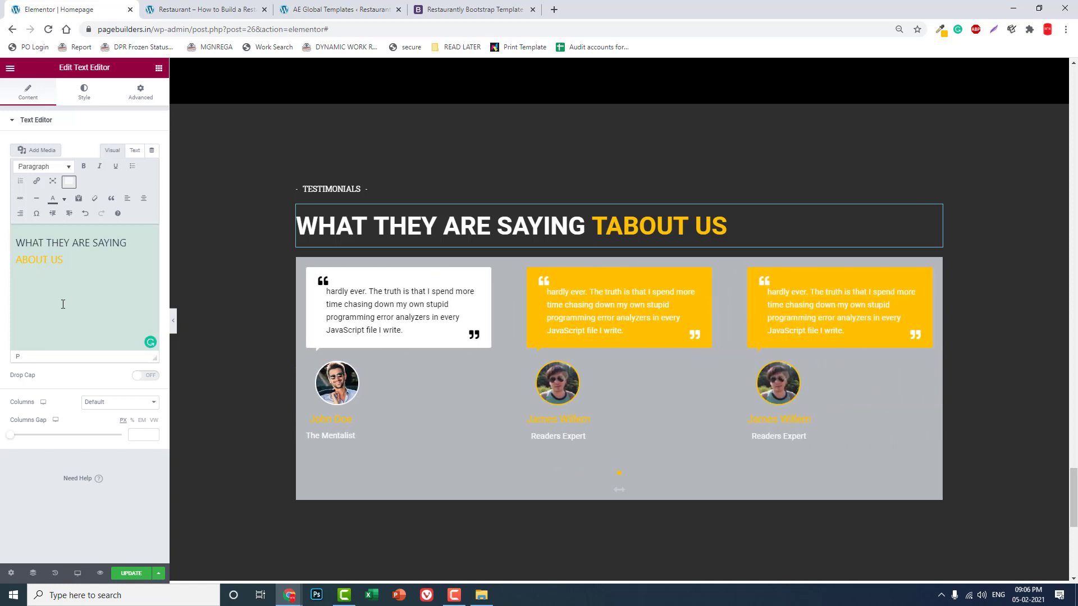
Update the Homepage and review the finished testimonials section in the editor
{"action": "left_click", "coordinate": [131, 574]}
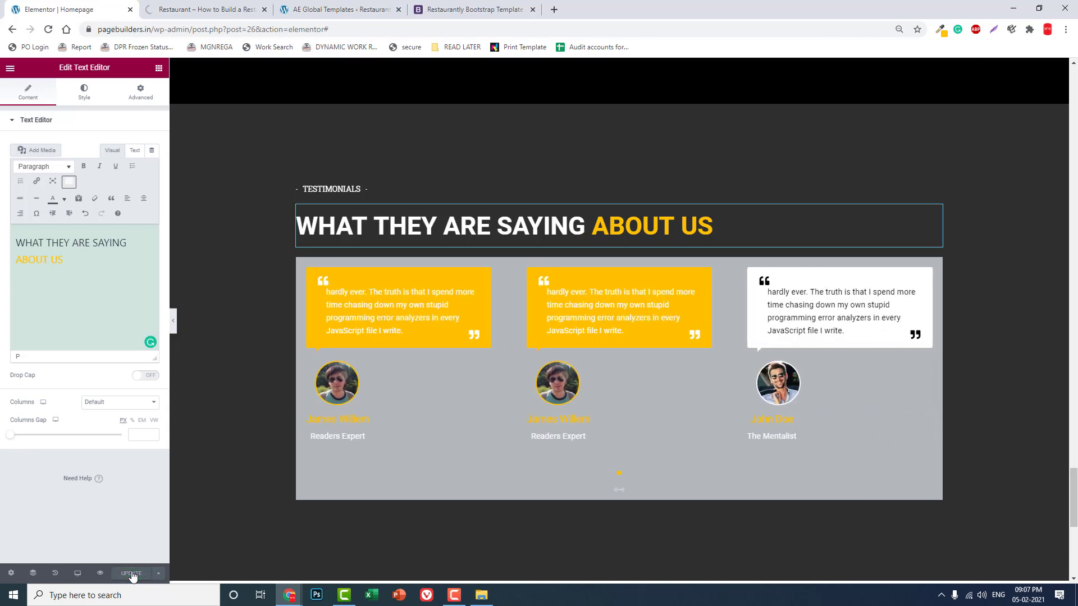
{"action": "scroll", "coordinate": [679, 322], "scroll_direction": "down", "scroll_amount": 2}
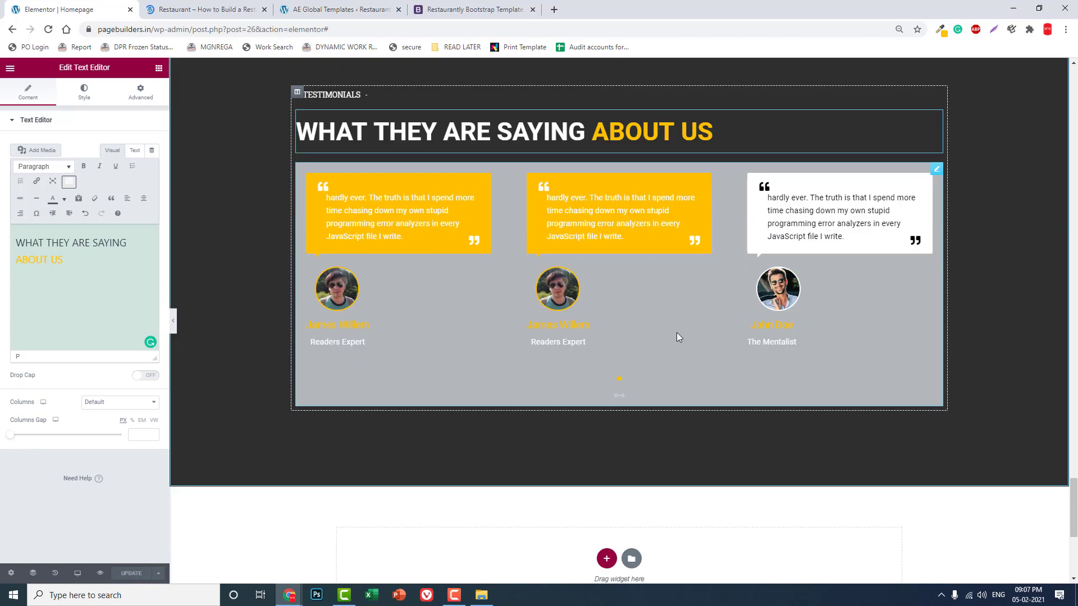
{"action": "scroll", "coordinate": [676, 333], "scroll_direction": "down", "scroll_amount": 2}
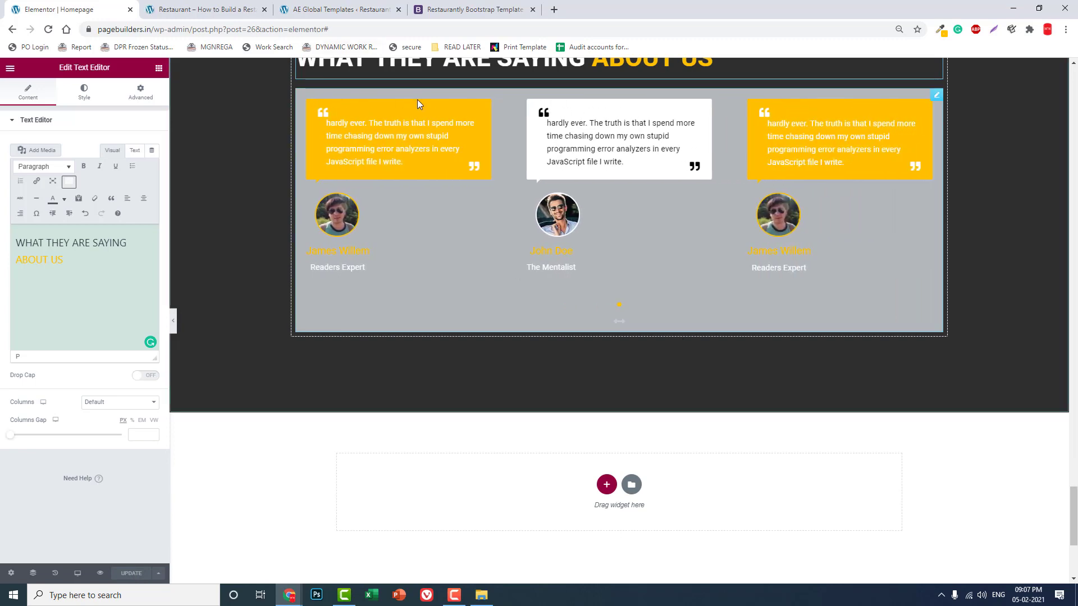
{"action": "scroll", "coordinate": [528, 247], "scroll_direction": "up", "scroll_amount": 4}
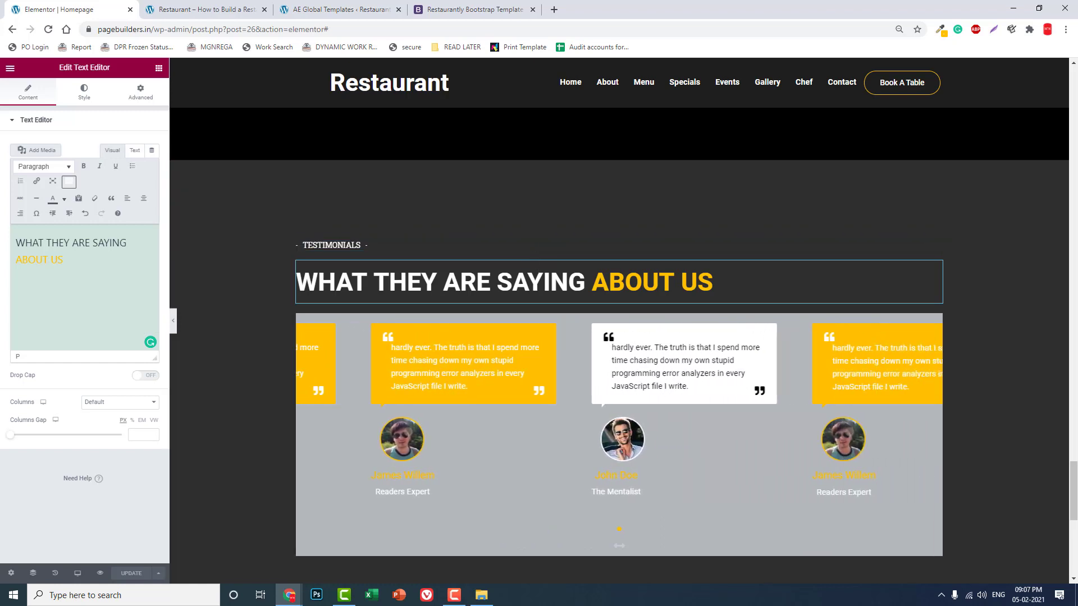
Switch to the WordPress dashboard, open the Unlimited Elements widgets page and search it for TESTI
{"action": "left_click", "coordinate": [195, 8]}
{"action": "left_click", "coordinate": [296, 6]}
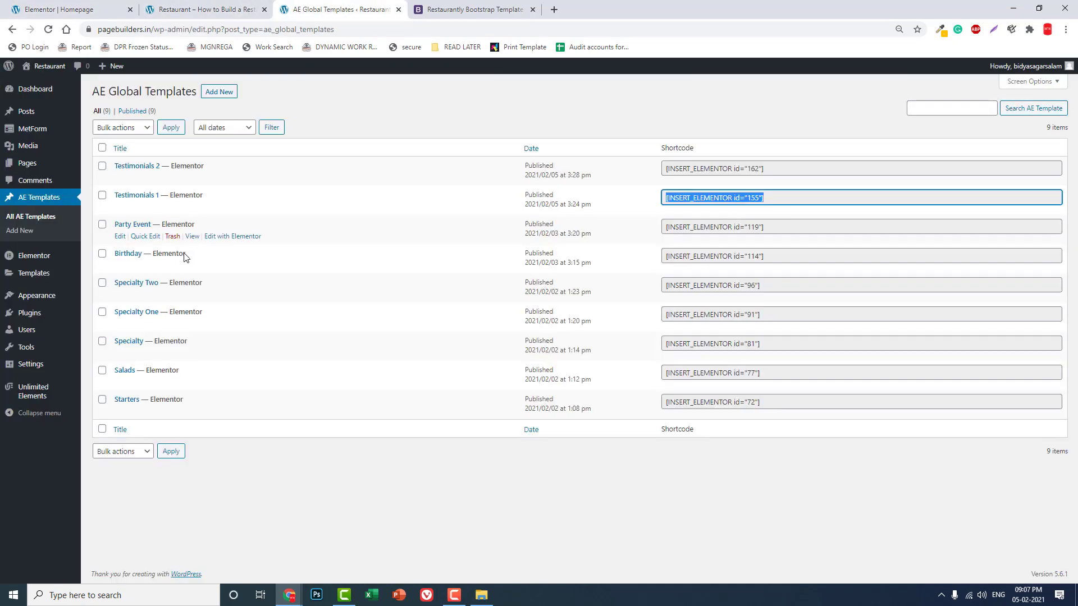
{"action": "mouse_move", "coordinate": [48, 391]}
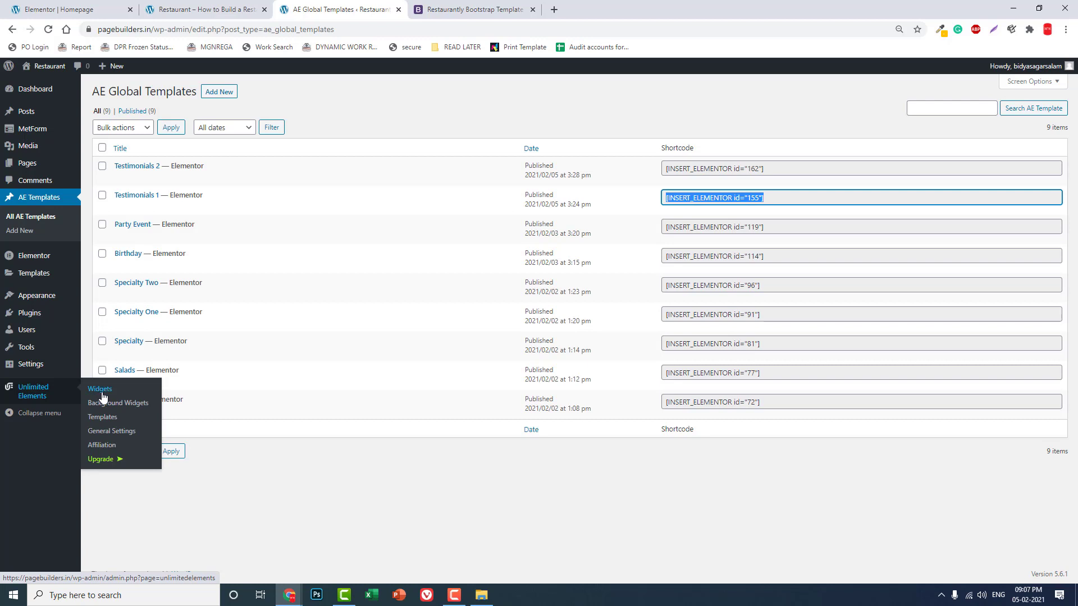
{"action": "left_click", "coordinate": [91, 393]}
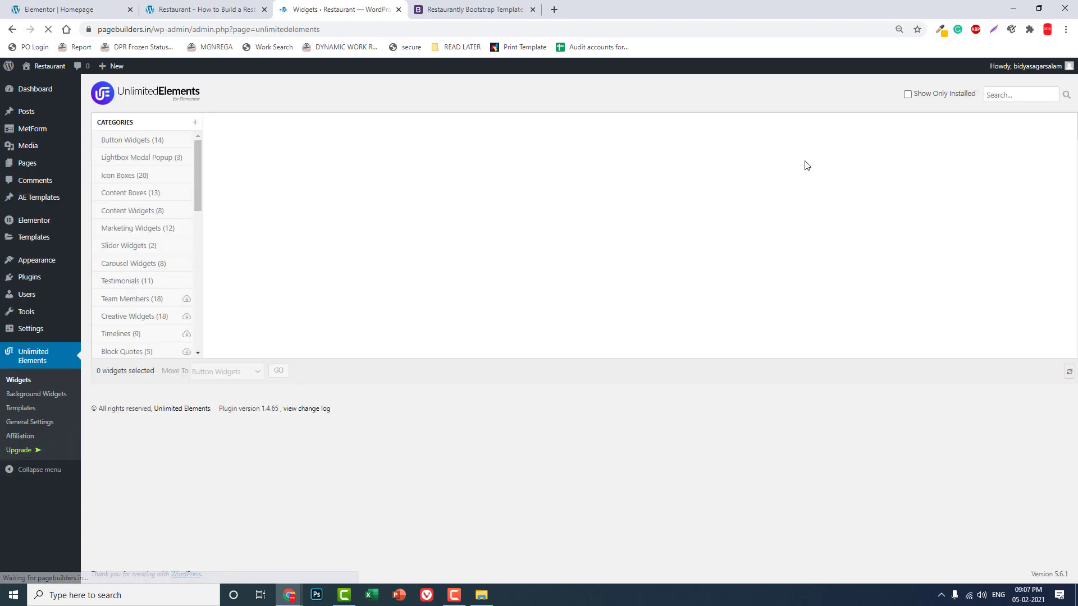
{"action": "left_click", "coordinate": [1015, 96]}
{"action": "type", "text": "TES"}
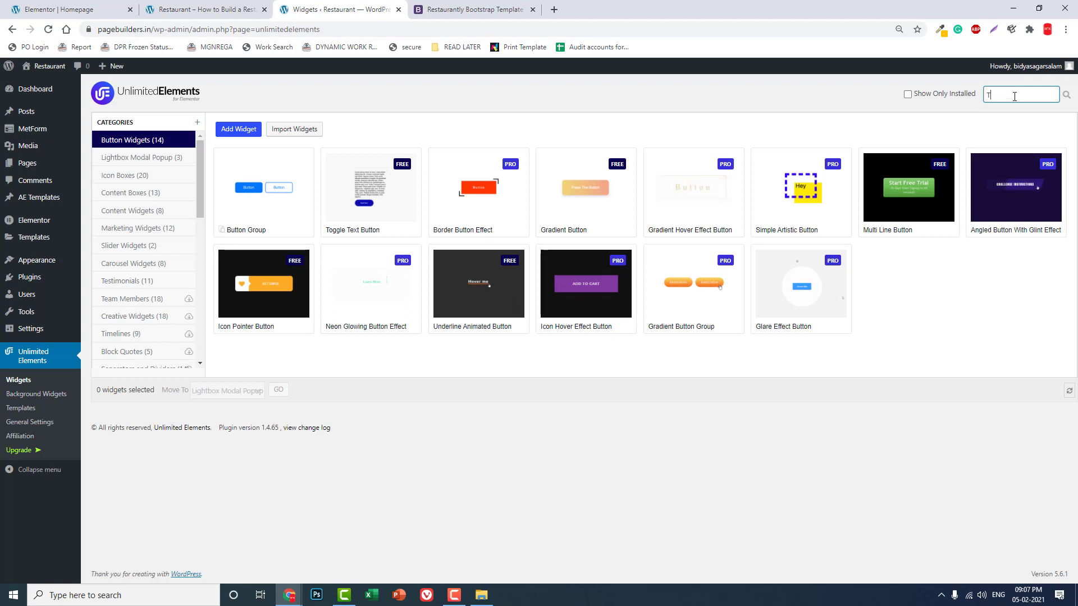
{"action": "type", "text": "TI"}
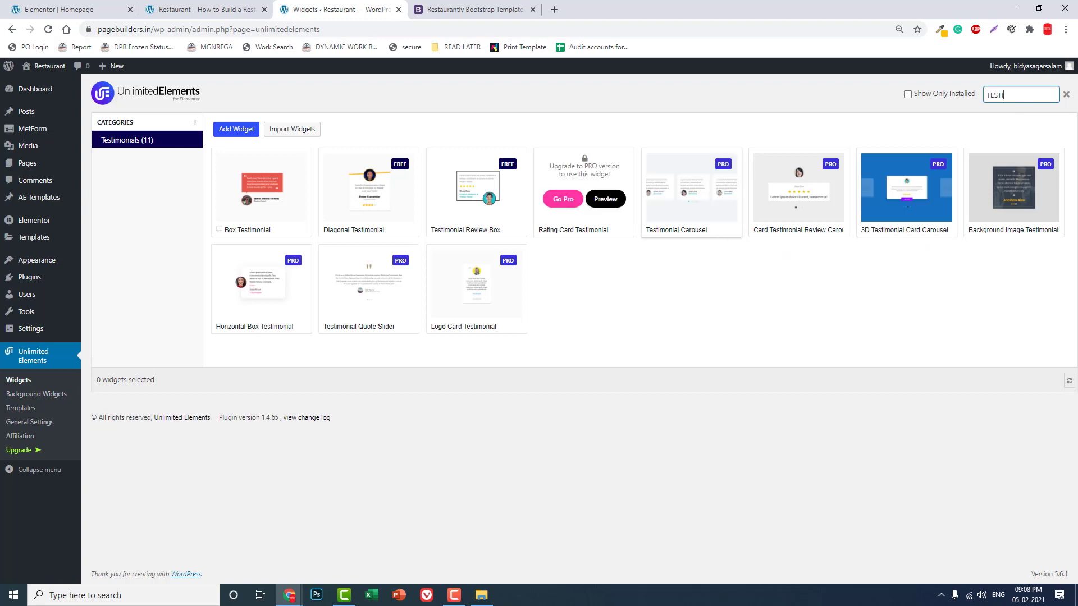
Return to the Elementor editor and search the widget library for CAR
{"action": "left_click", "coordinate": [80, 9]}
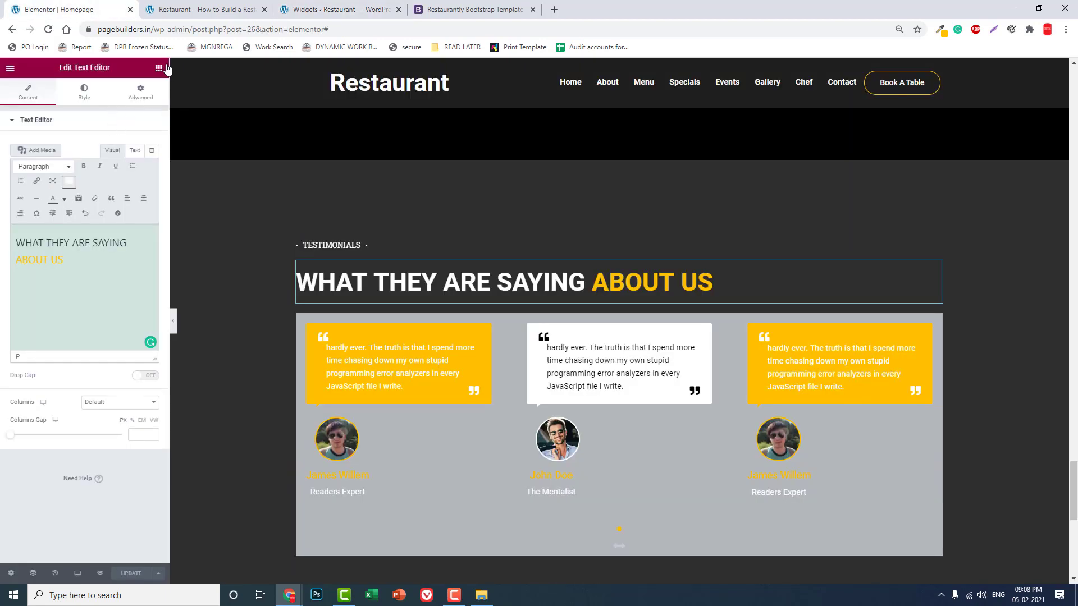
{"action": "left_click", "coordinate": [159, 68]}
{"action": "type", "text": "CAR"}
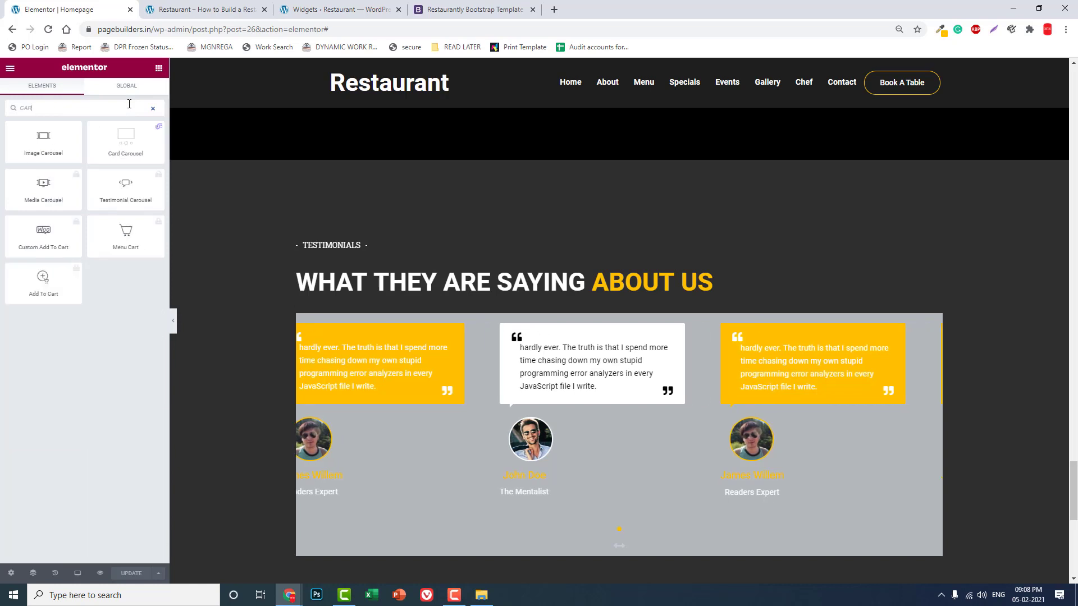